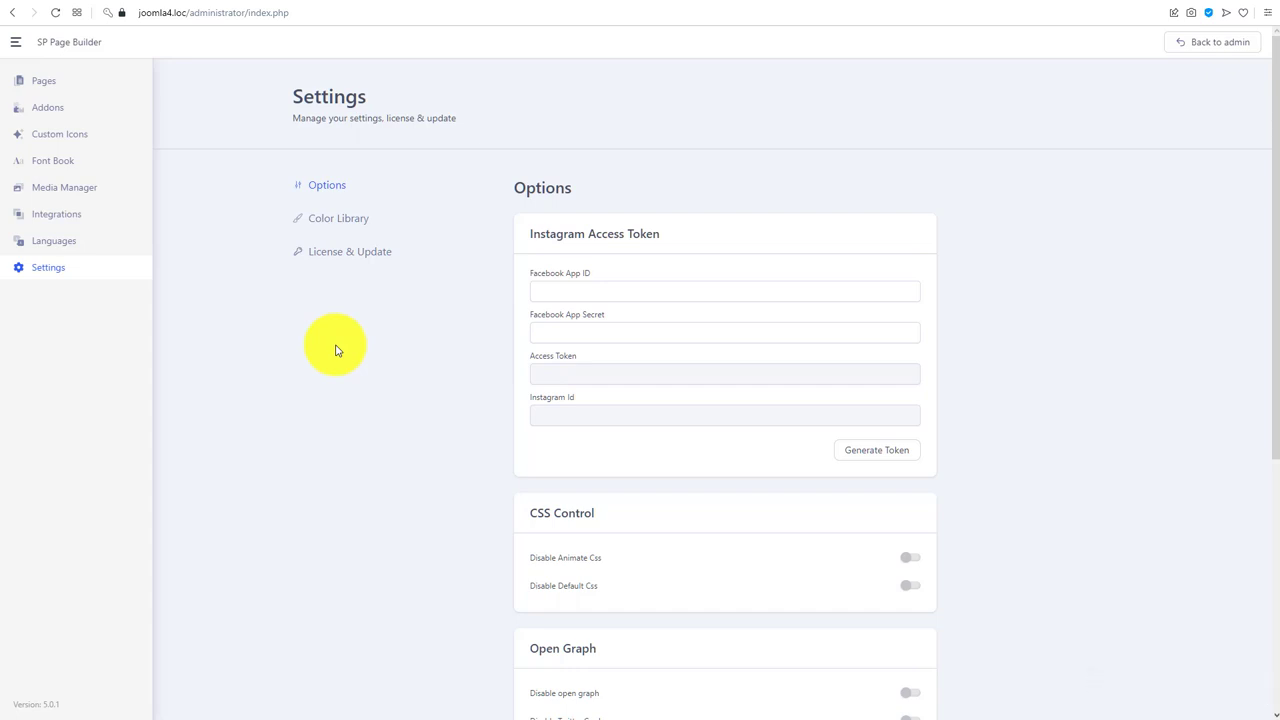
# Review the list of installable interface languages, including the Russian (ru-RU) entry
pyautogui.scroll(-5, 840, 457)
pyautogui.scroll(5, 514, 351)
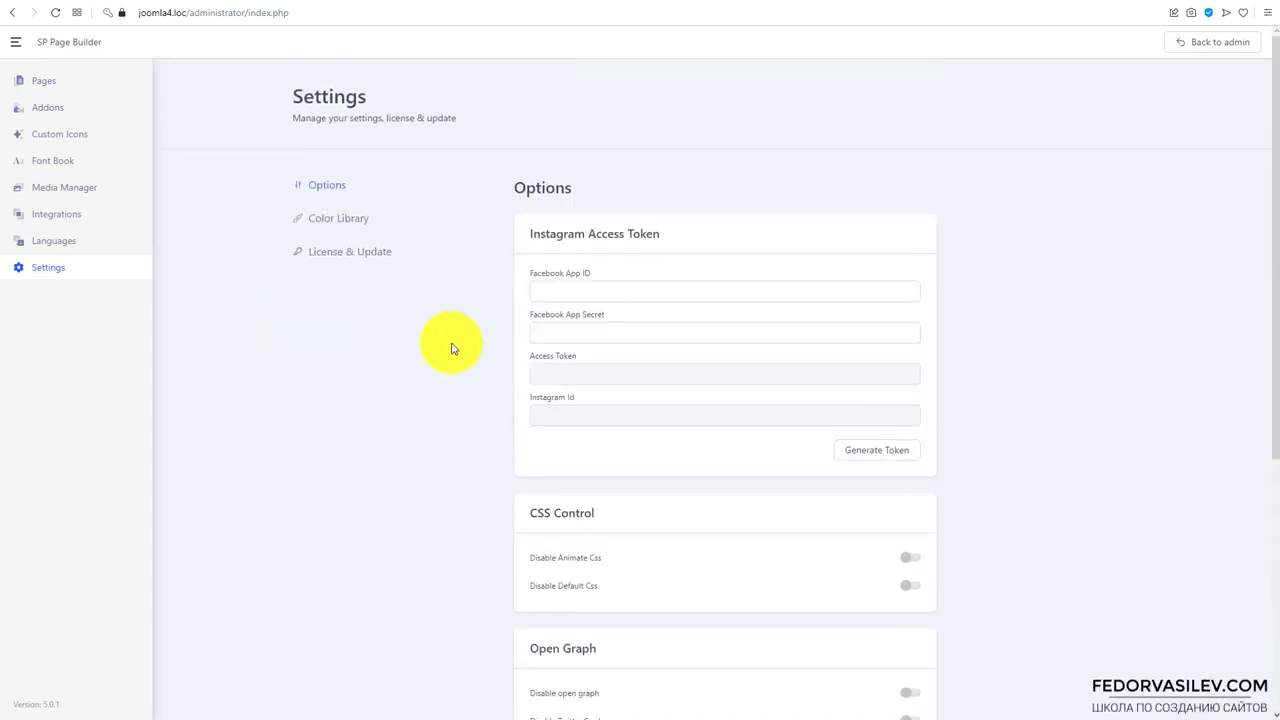
pyautogui.click(54, 242)
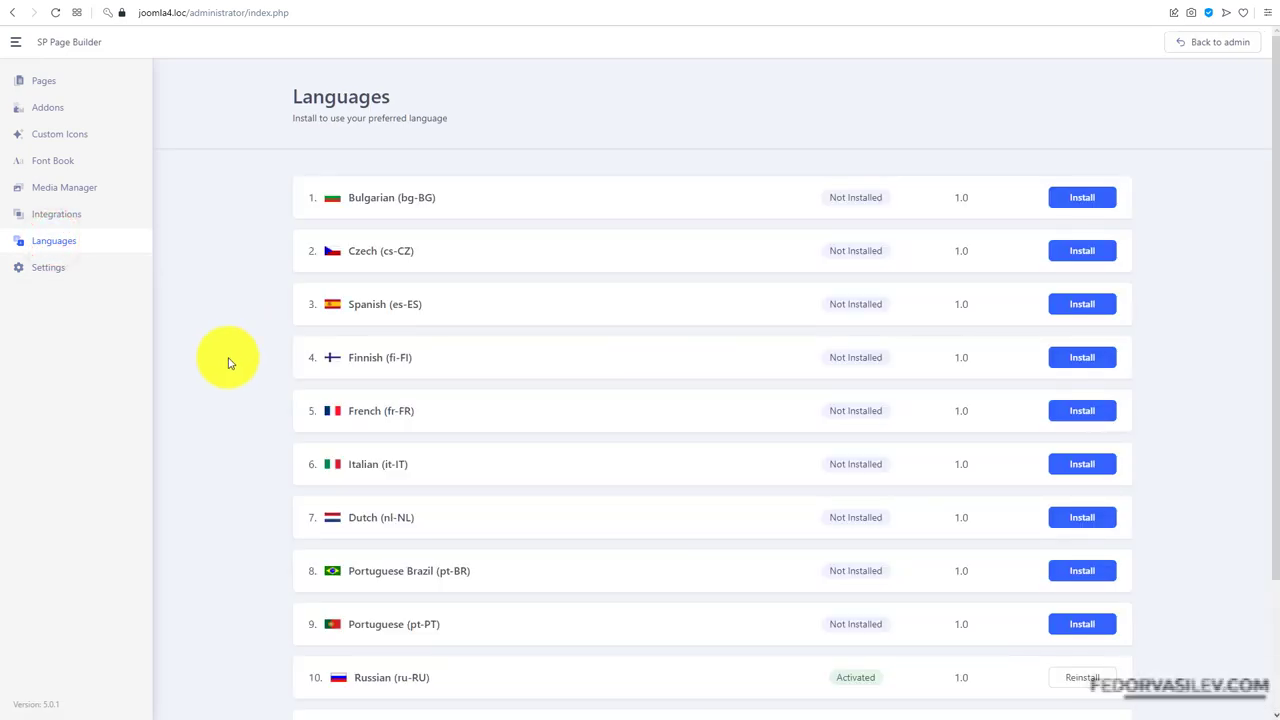
pyautogui.scroll(-3, 228, 362)
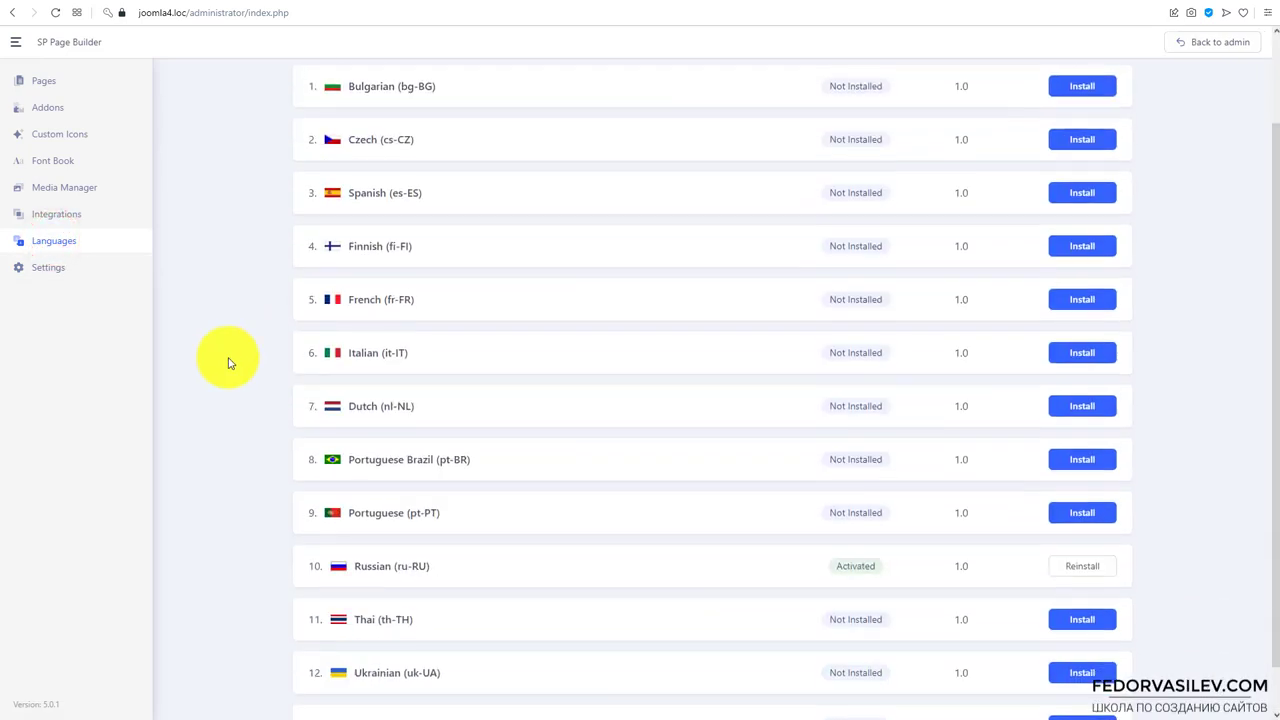
pyautogui.moveTo(432, 512); pyautogui.dragTo(360, 512)
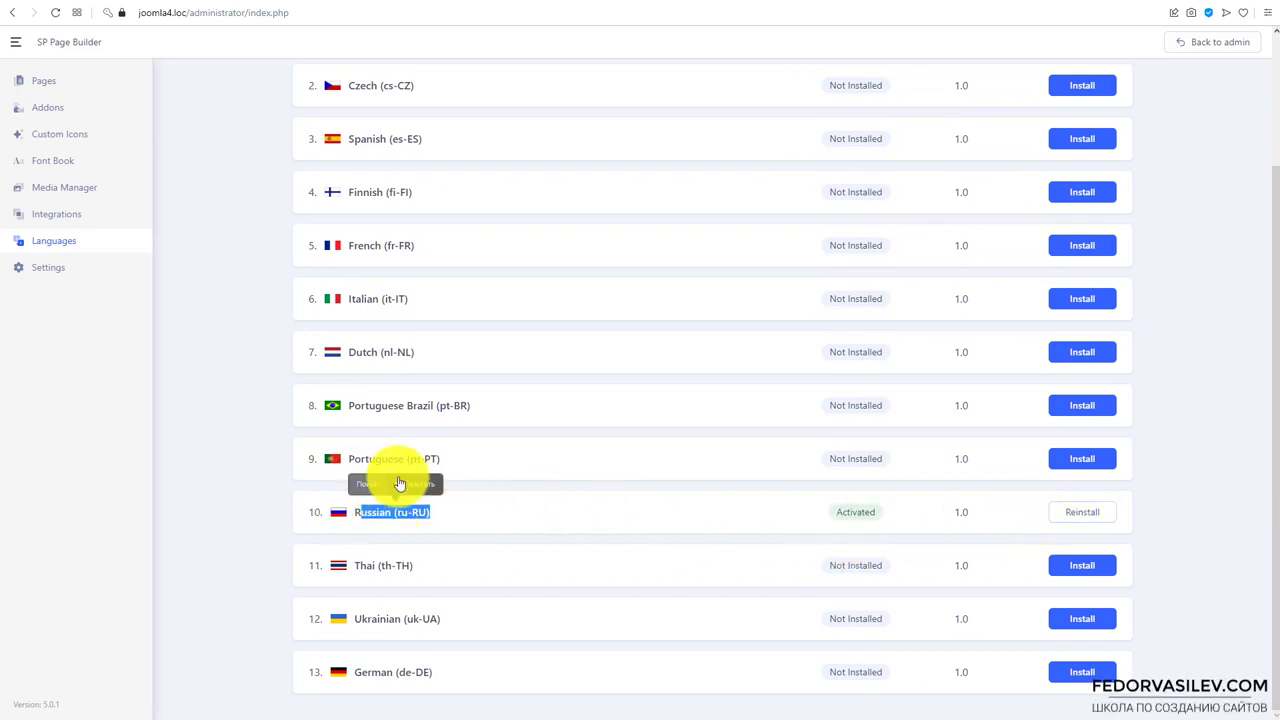
pyautogui.scroll(2, 282, 437)
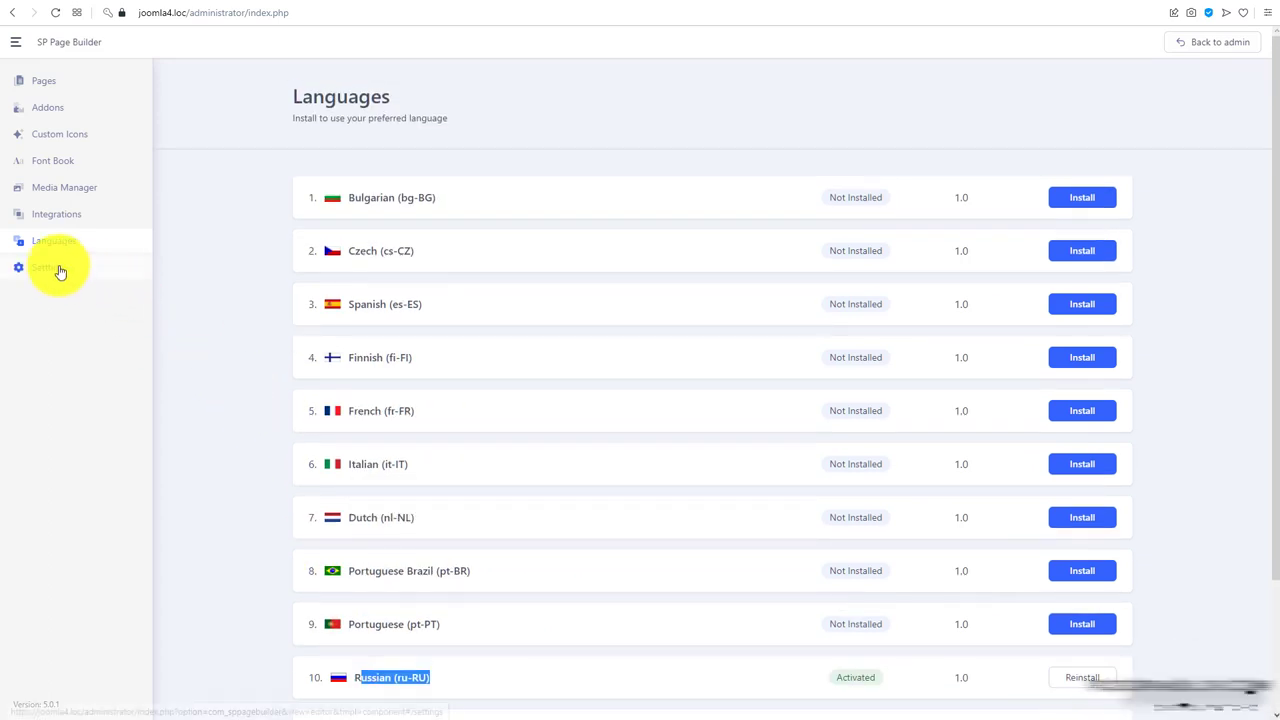
# Look through the general options in Settings, from Instagram Access Token and CSS Control to the Advanced section
pyautogui.click(50, 266)
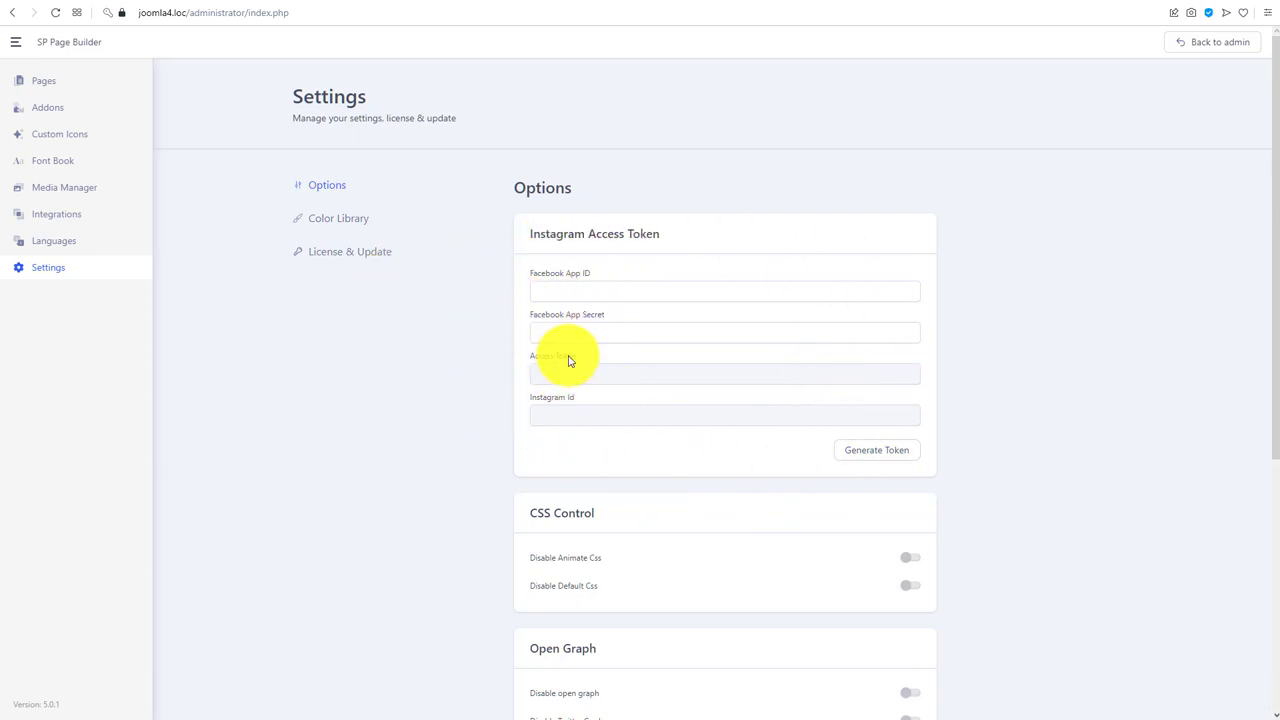
pyautogui.scroll(-2, 569, 357)
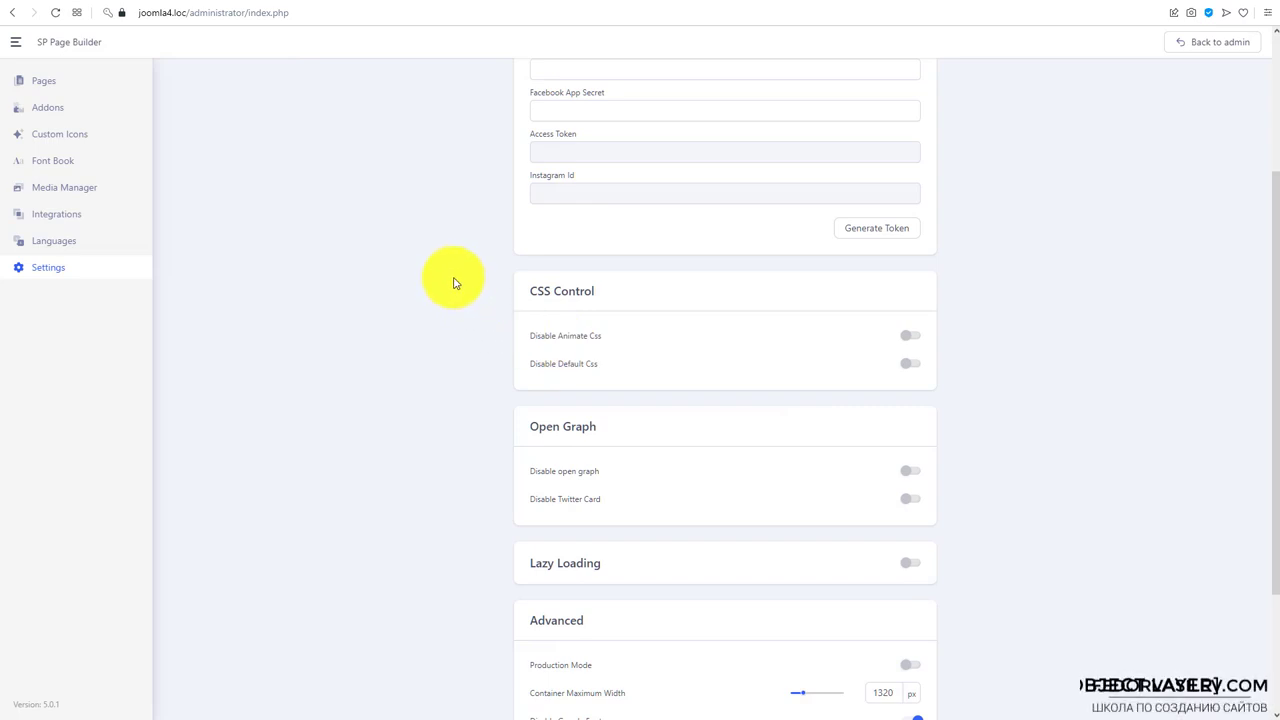
pyautogui.scroll(-2, 453, 282)
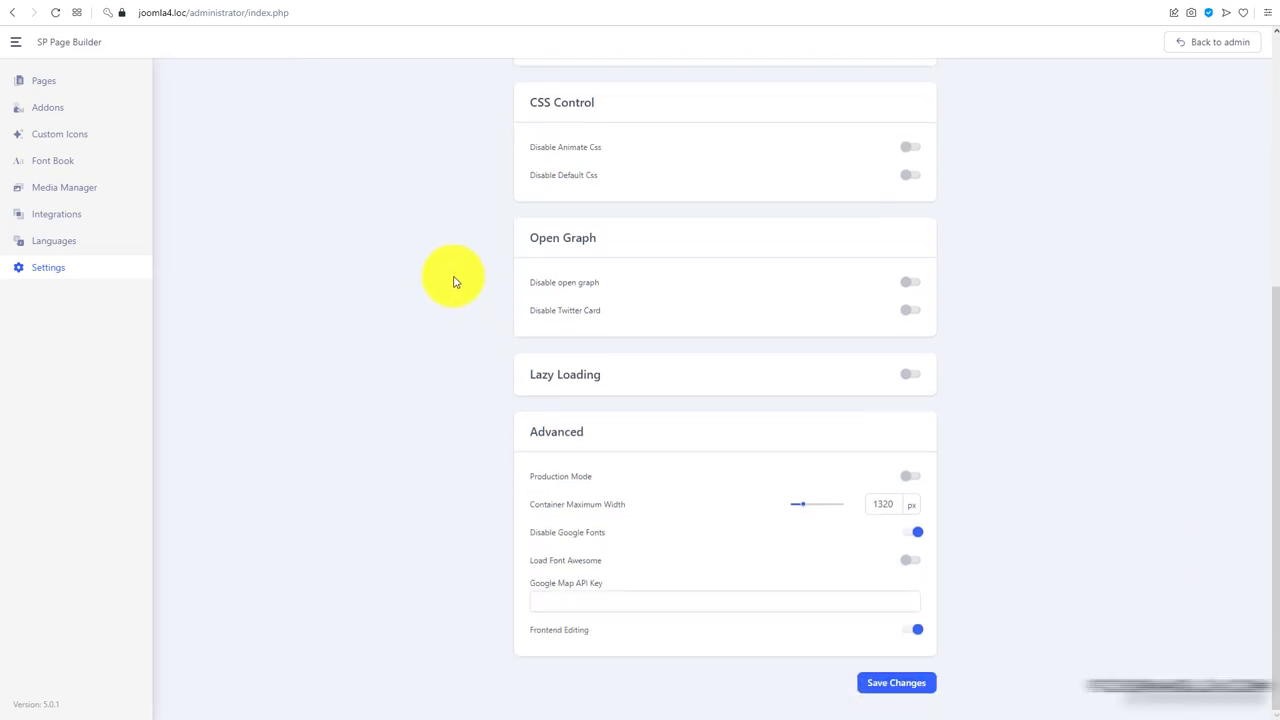
pyautogui.scroll(4, 631, 260)
pyautogui.scroll(-4, 723, 620)
pyautogui.scroll(3, 790, 460)
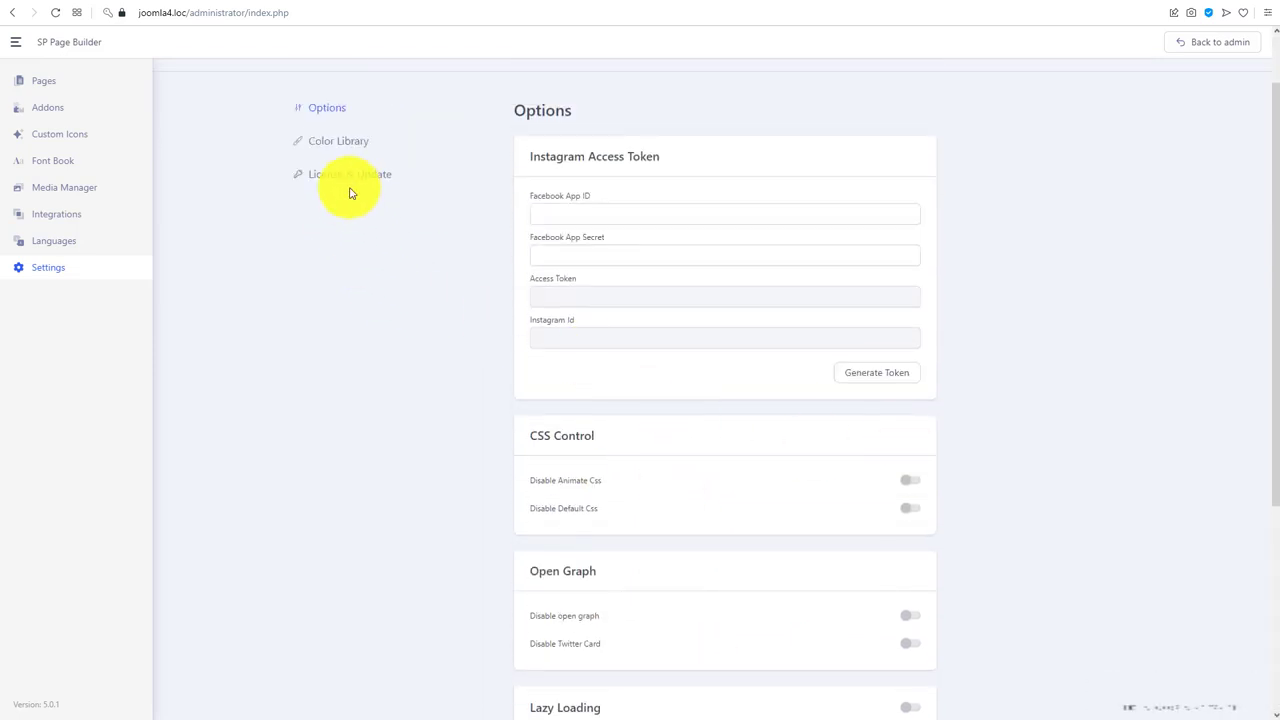
pyautogui.scroll(1, 666, 394)
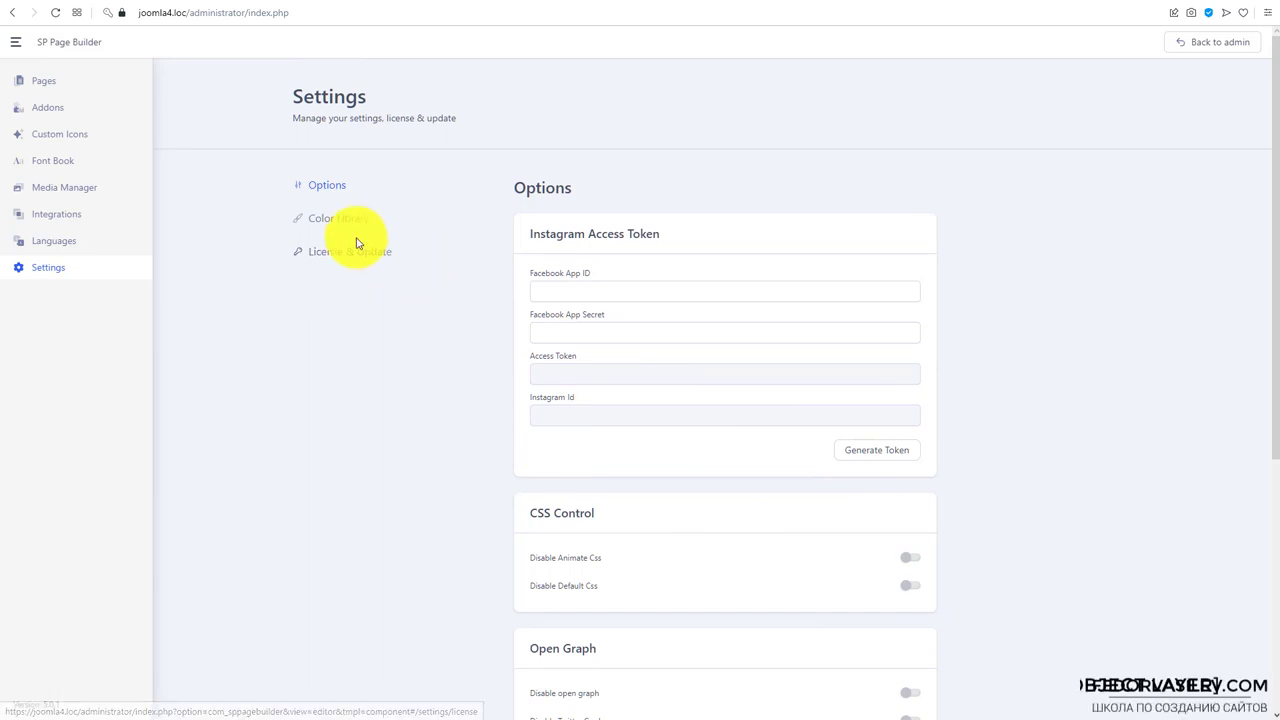
# Create a Color Library style named цвет-1 and set its first colour to pure red
pyautogui.click(303, 220)
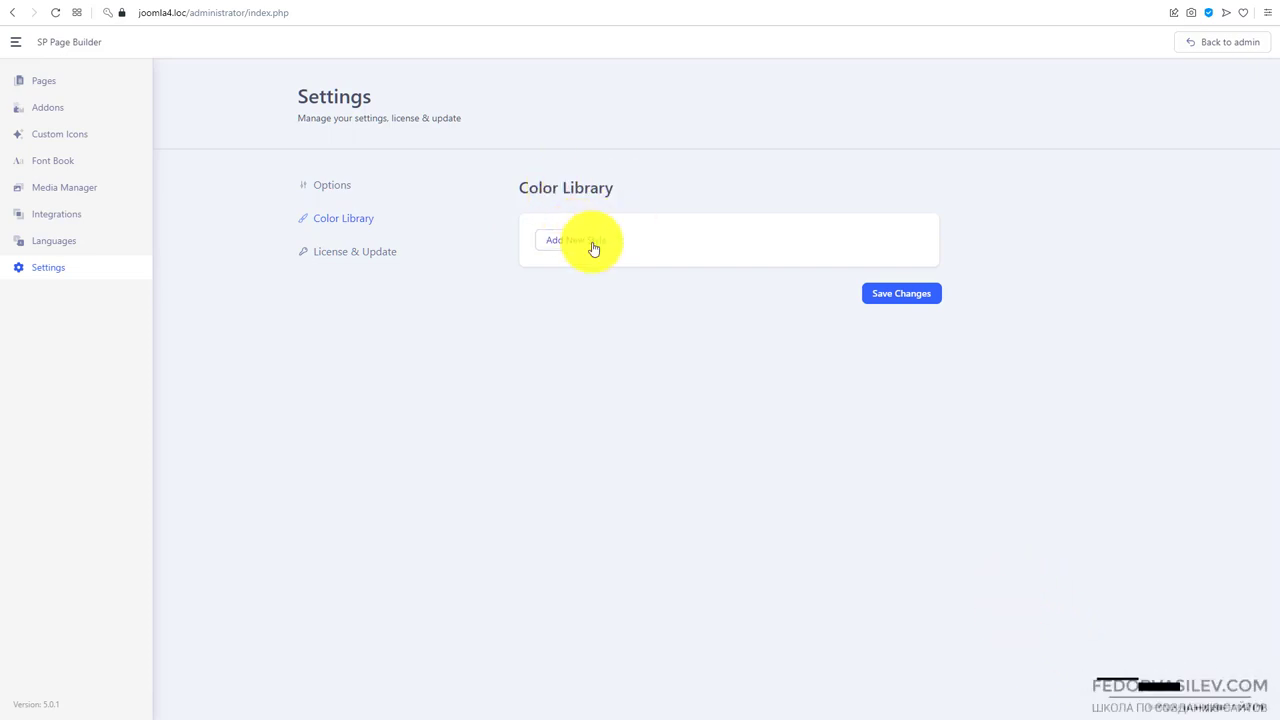
pyautogui.click(576, 245)
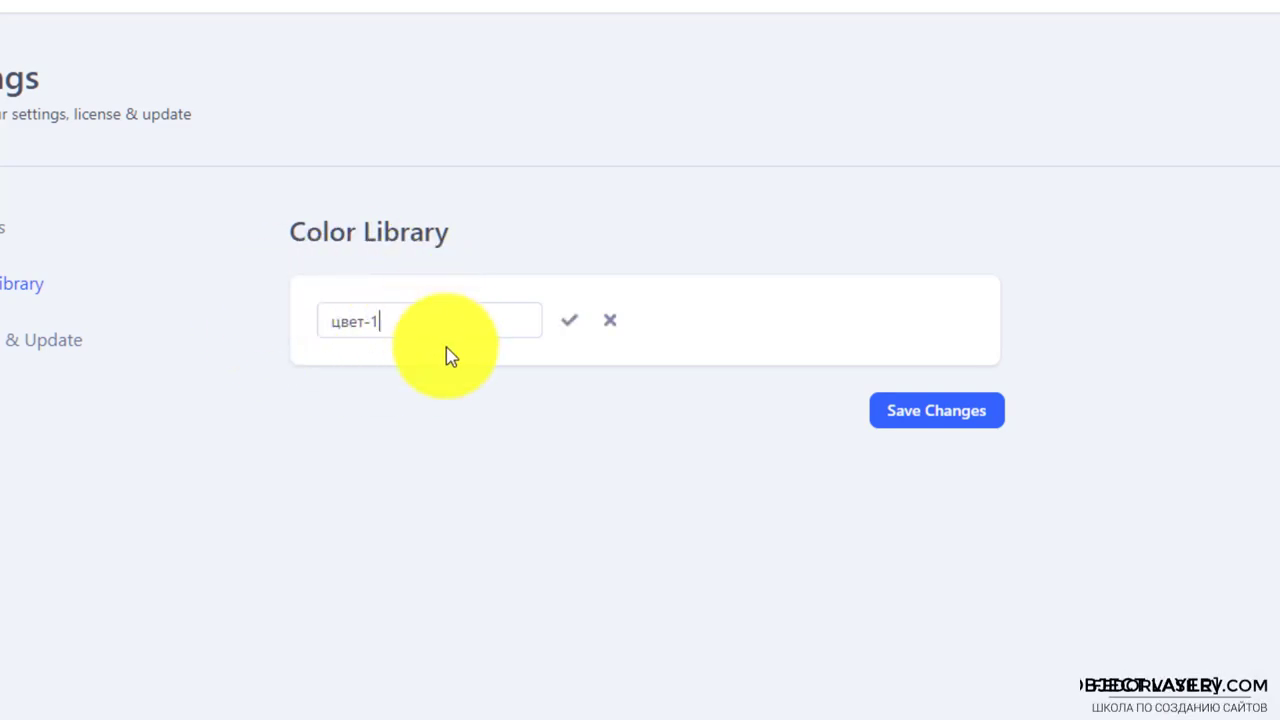
pyautogui.click(567, 324)
pyautogui.click(333, 339)
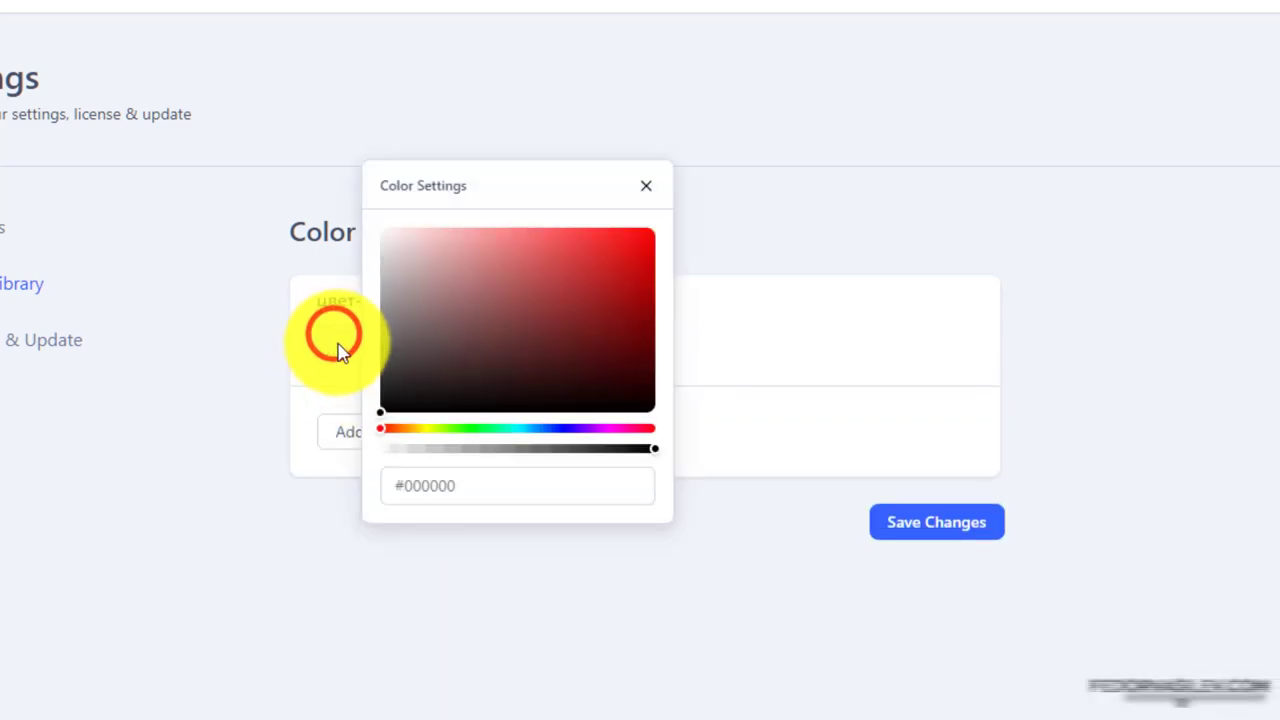
pyautogui.click(487, 301)
pyautogui.moveTo(479, 482); pyautogui.dragTo(413, 489)
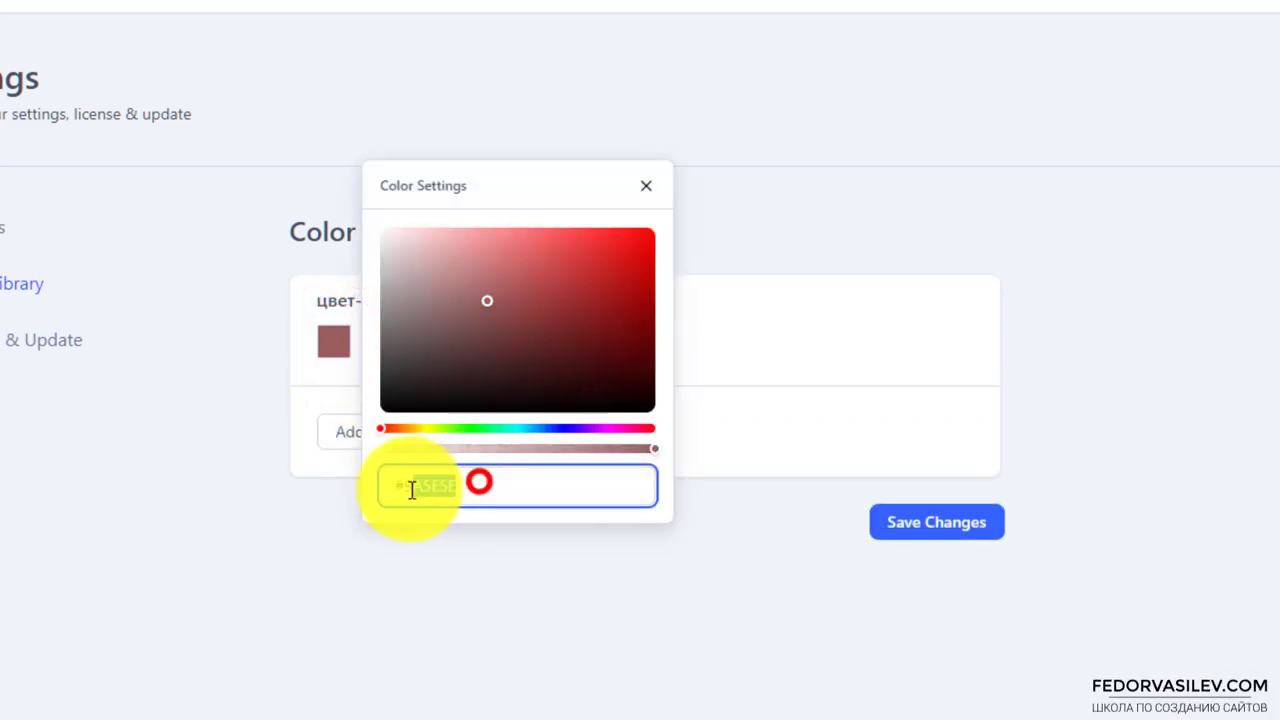
pyautogui.moveTo(515, 343); pyautogui.dragTo(668, 228)
pyautogui.click(742, 330)
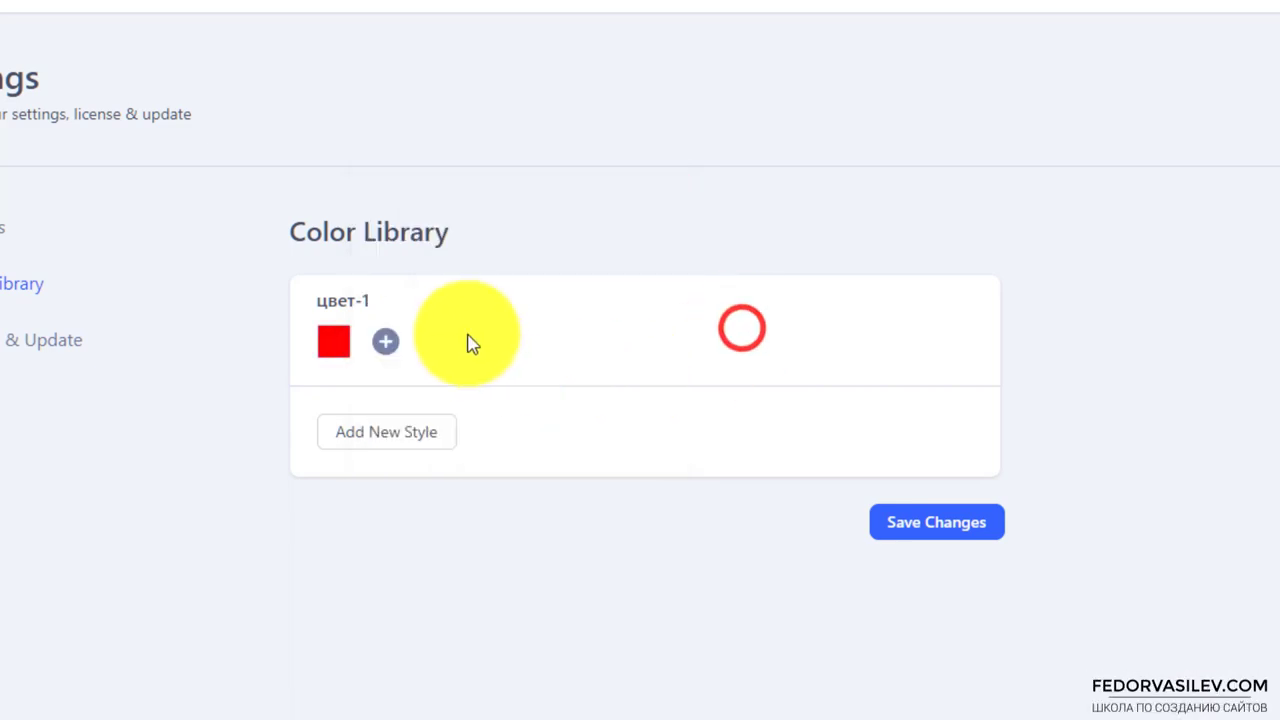
# Add white (#FFFFFF) and black as the second and third colours of style цвет-1
pyautogui.click(385, 345)
pyautogui.moveTo(520, 366); pyautogui.dragTo(414, 229)
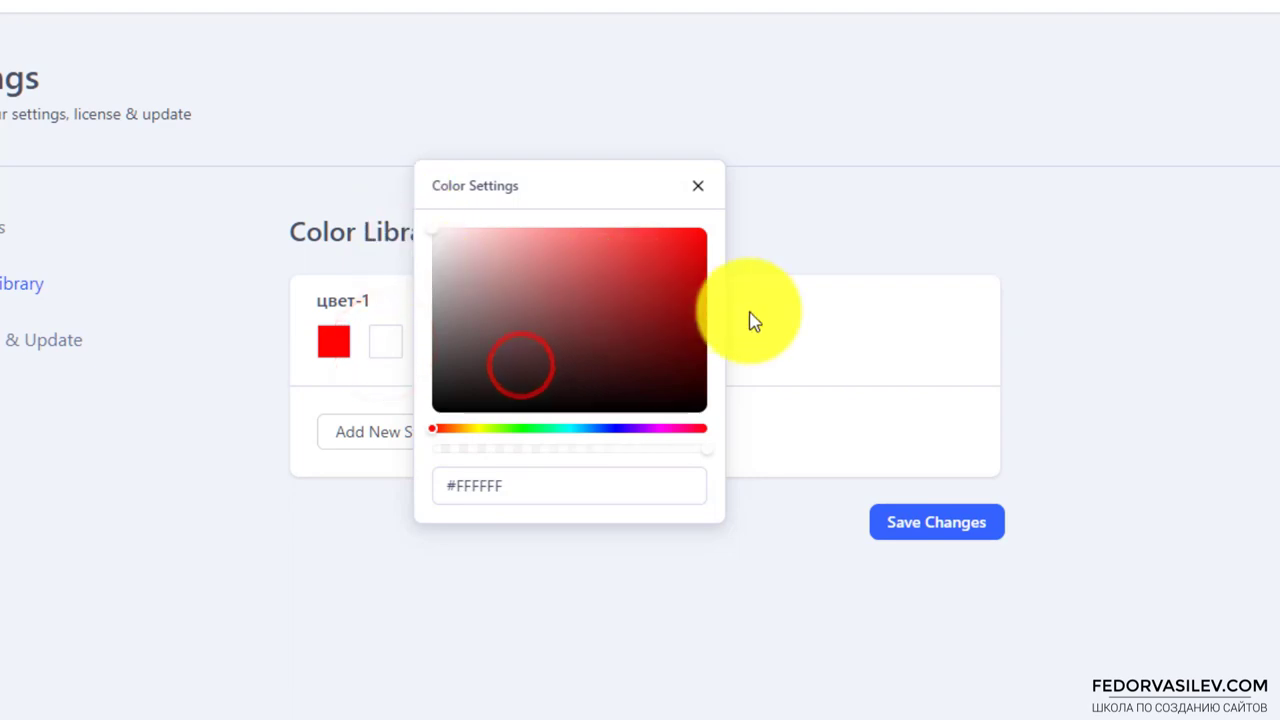
pyautogui.click(771, 317)
pyautogui.click(432, 345)
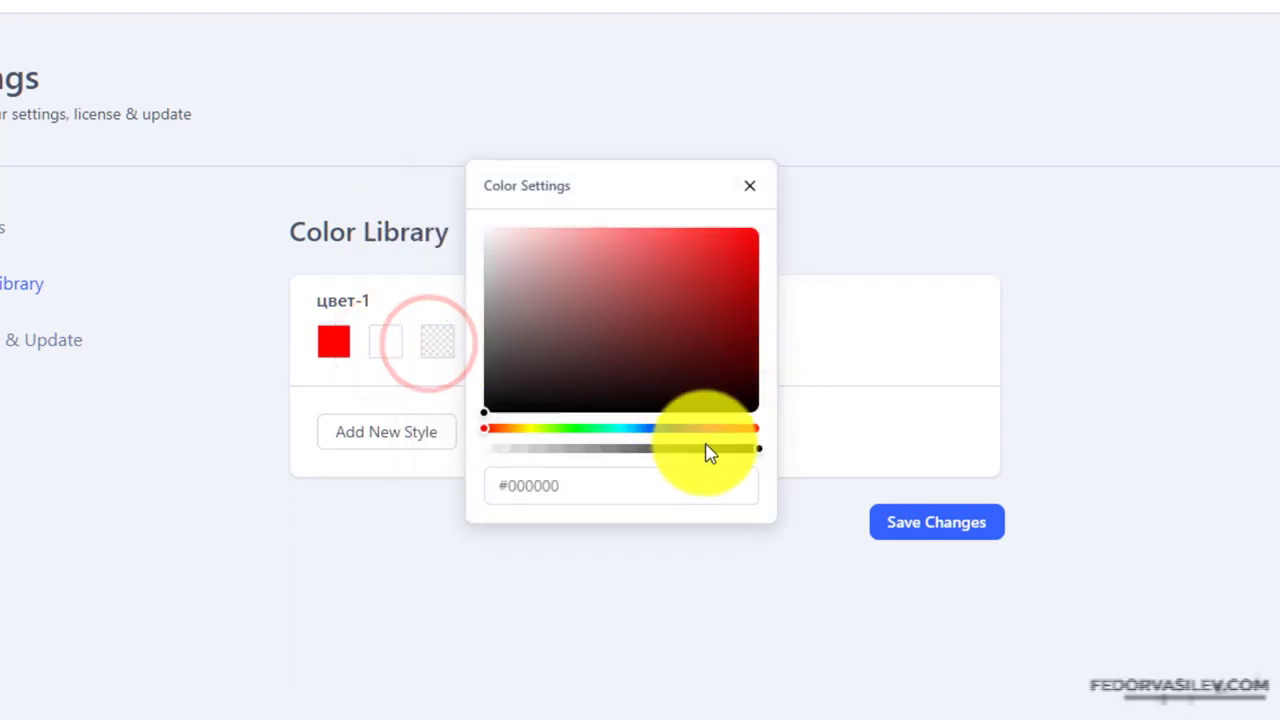
pyautogui.click(722, 327)
pyautogui.click(828, 348)
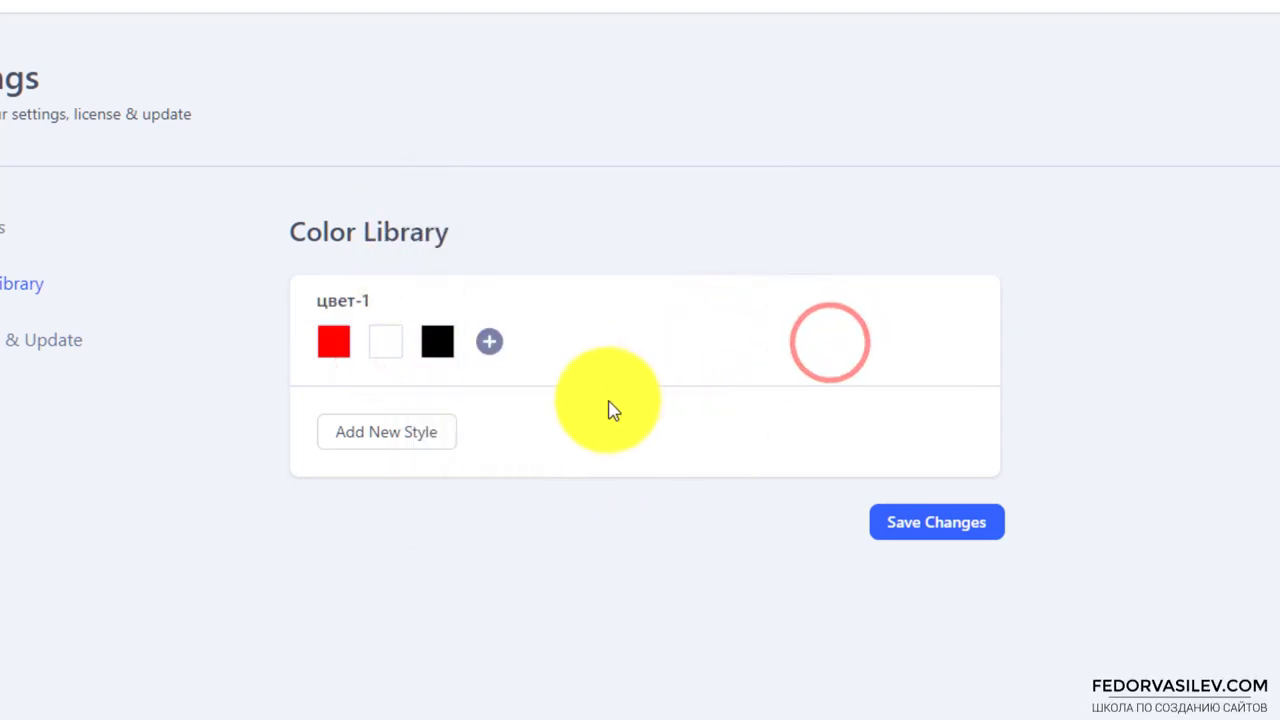
# Add a second colour style named цвет-2 with muted blue (#7277AB) as its first colour
pyautogui.click(410, 432)
pyautogui.write('цвет-')
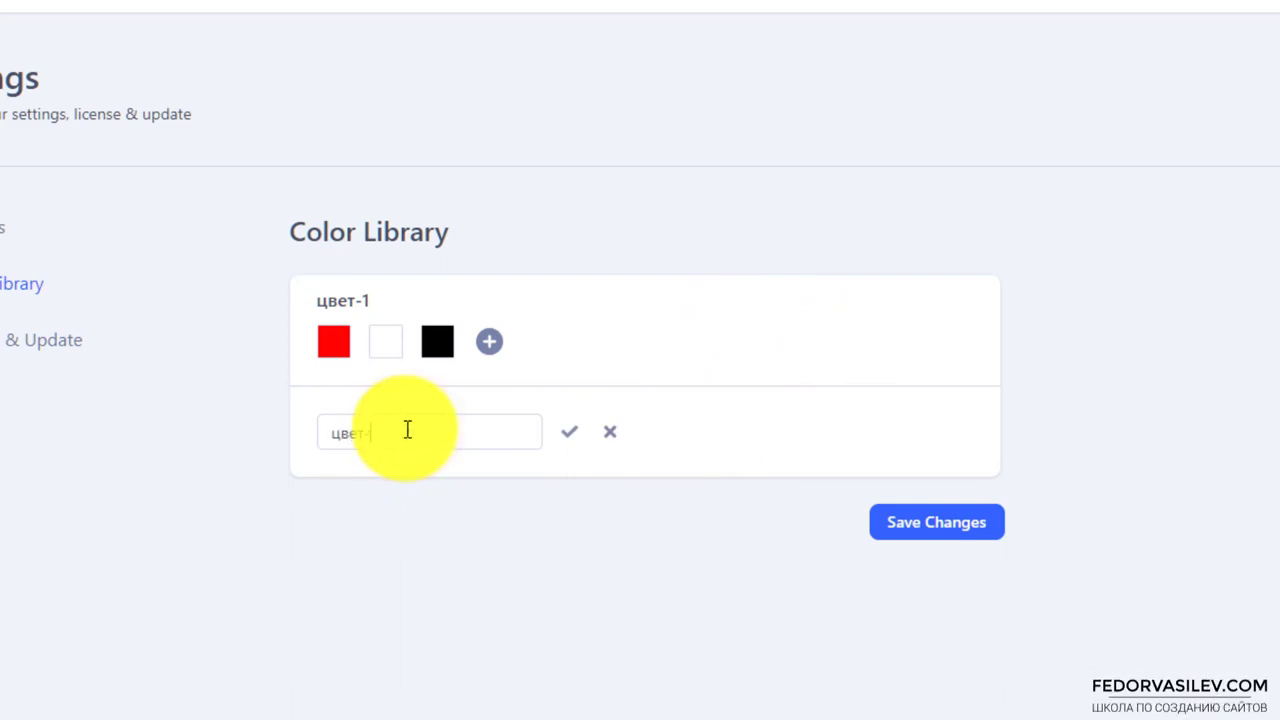
pyautogui.write('2')
pyautogui.click(569, 431)
pyautogui.click(331, 457)
pyautogui.click(559, 549)
pyautogui.moveTo(580, 422)
pyautogui.mouseDown()
pyautogui.moveTo(598, 376)
pyautogui.moveTo(471, 423)
pyautogui.moveTo(471, 411)
pyautogui.mouseUp()
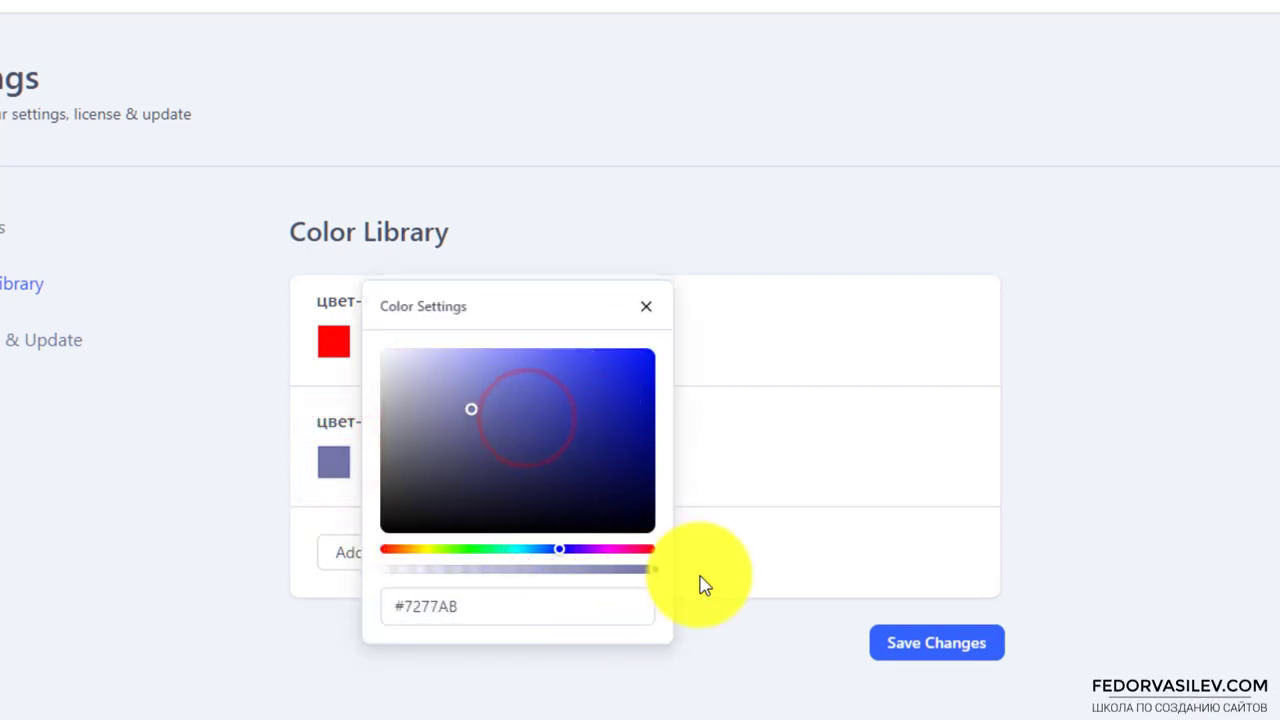
pyautogui.click(711, 454)
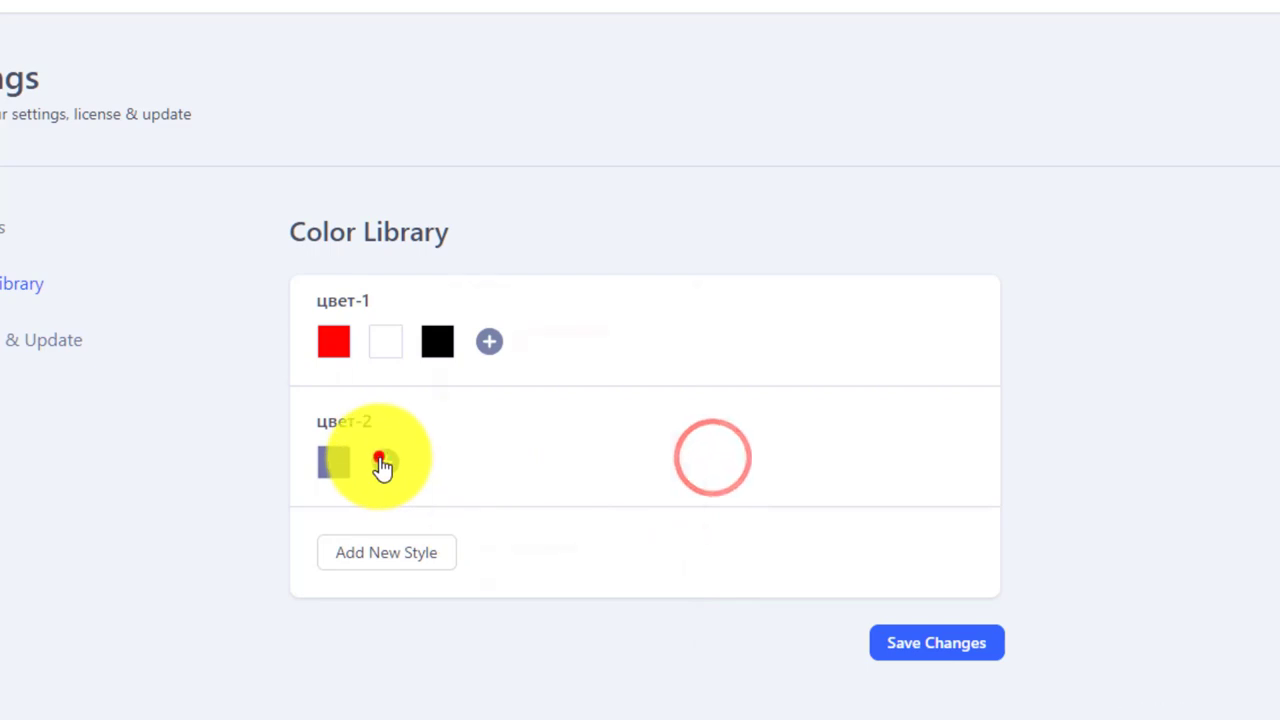
# Add muted green (#739A5B) as the second colour of style цвет-2
pyautogui.click(381, 460)
pyautogui.moveTo(455, 556); pyautogui.dragTo(506, 551)
pyautogui.click(545, 428)
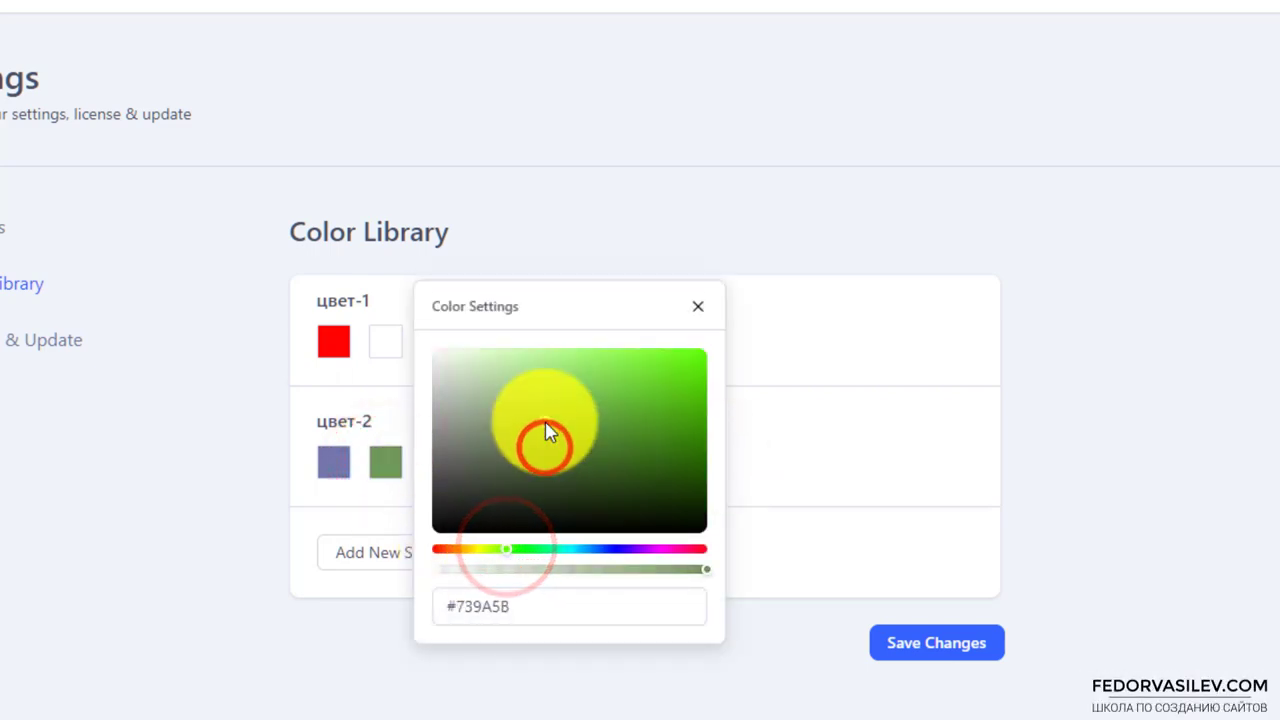
pyautogui.click(823, 480)
# Add pale yellow (#D2C993) as the third colour of style цвет-2 and save the Color Library
pyautogui.click(437, 462)
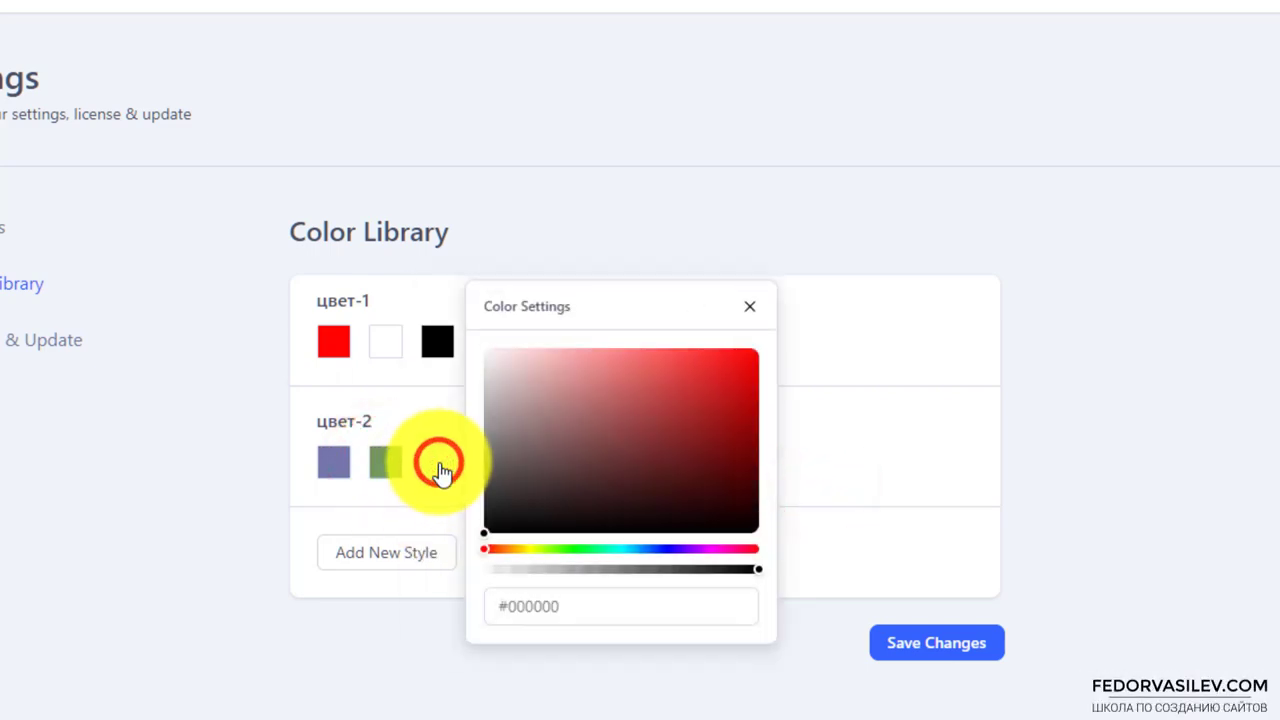
pyautogui.click(523, 549)
pyautogui.moveTo(531, 471)
pyautogui.mouseDown()
pyautogui.moveTo(629, 471)
pyautogui.moveTo(677, 437)
pyautogui.moveTo(620, 394)
pyautogui.moveTo(609, 429)
pyautogui.moveTo(569, 390)
pyautogui.mouseUp()
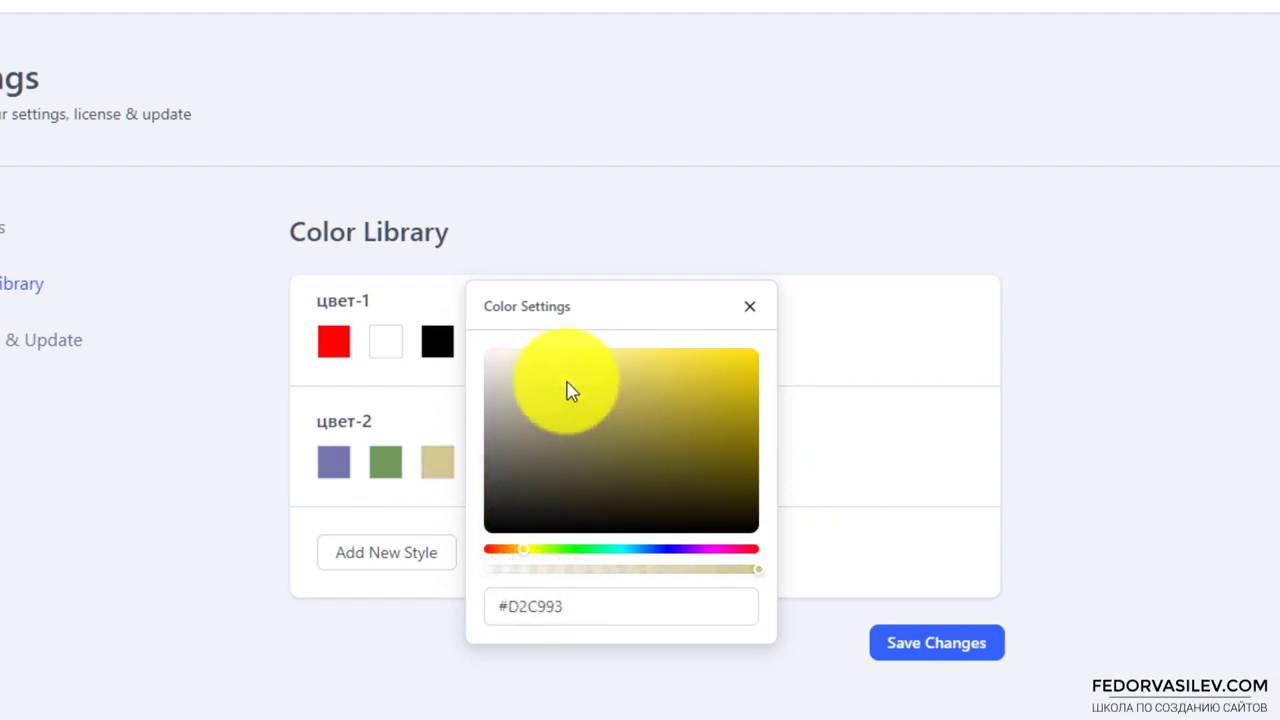
pyautogui.click(863, 432)
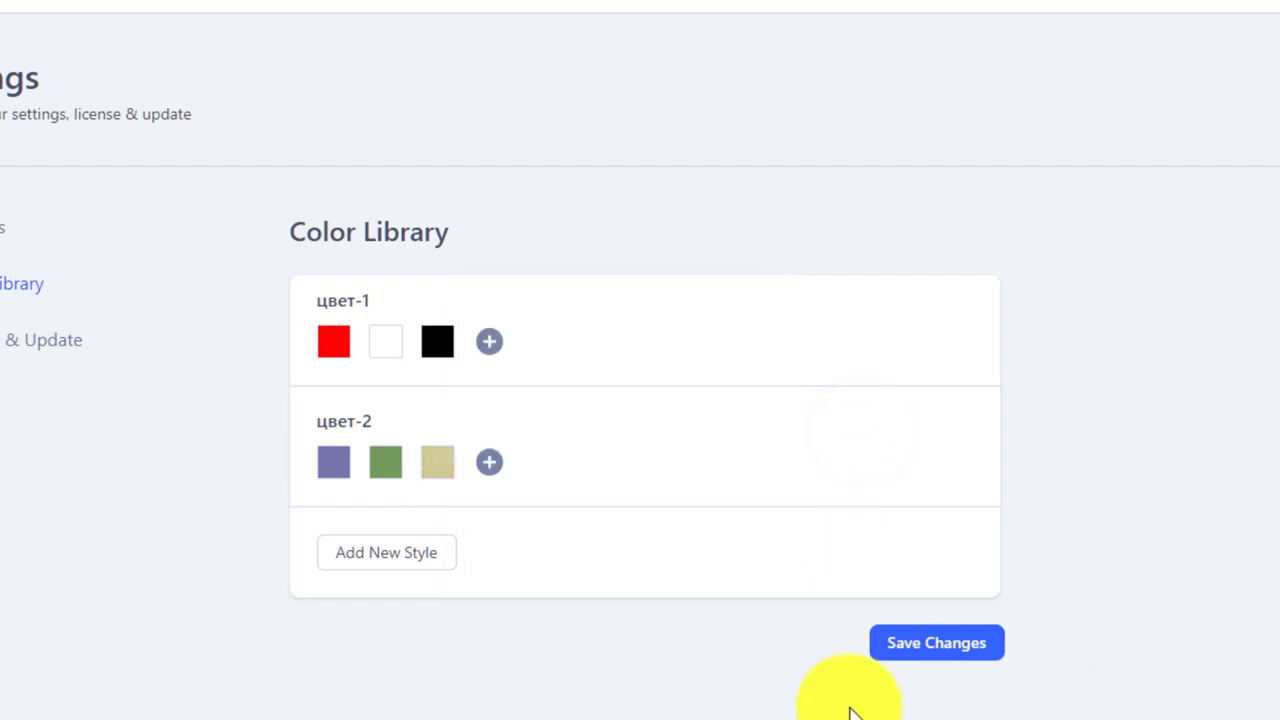
pyautogui.click(910, 652)
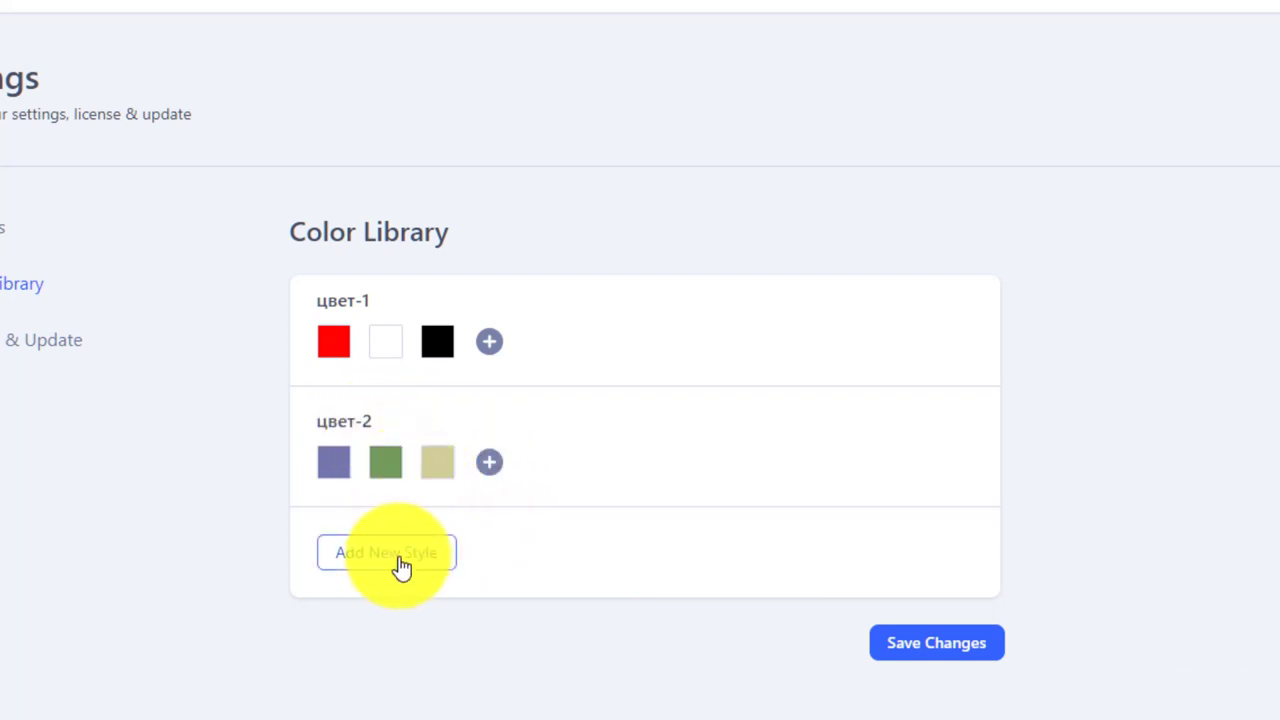
# View the License & Update settings and the available integrations
pyautogui.click(30, 340)
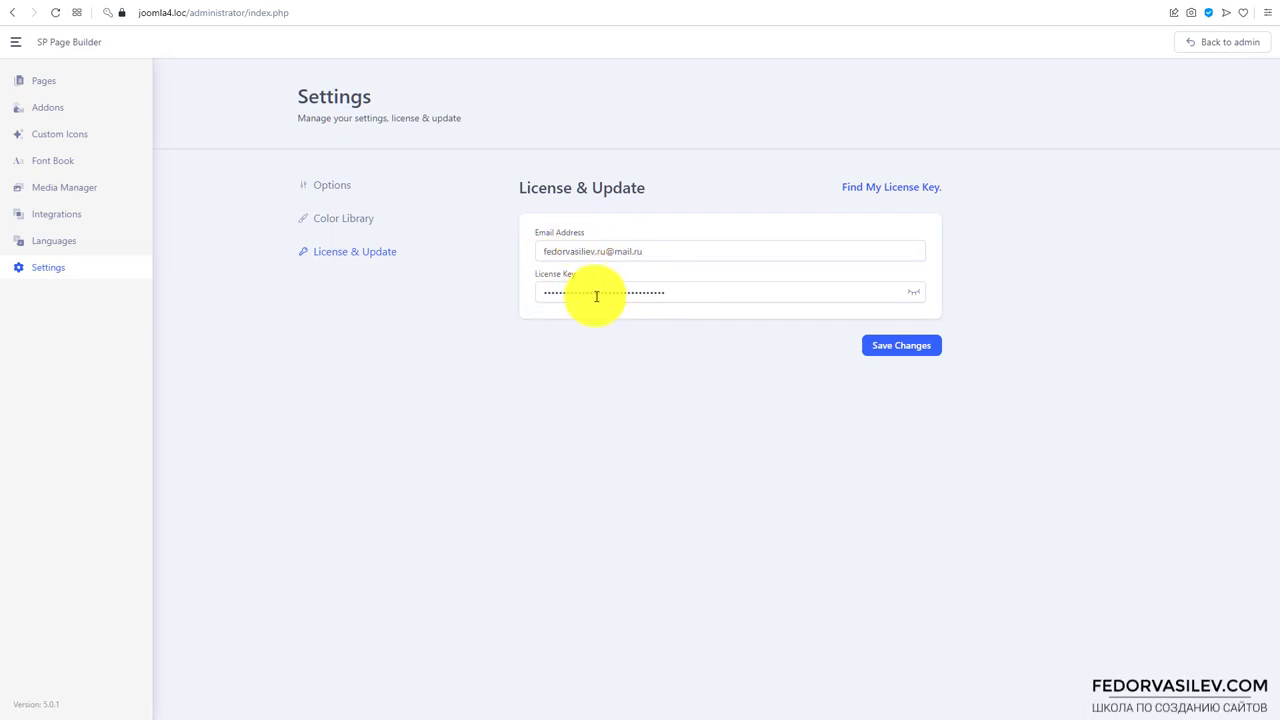
pyautogui.click(52, 242)
pyautogui.click(45, 216)
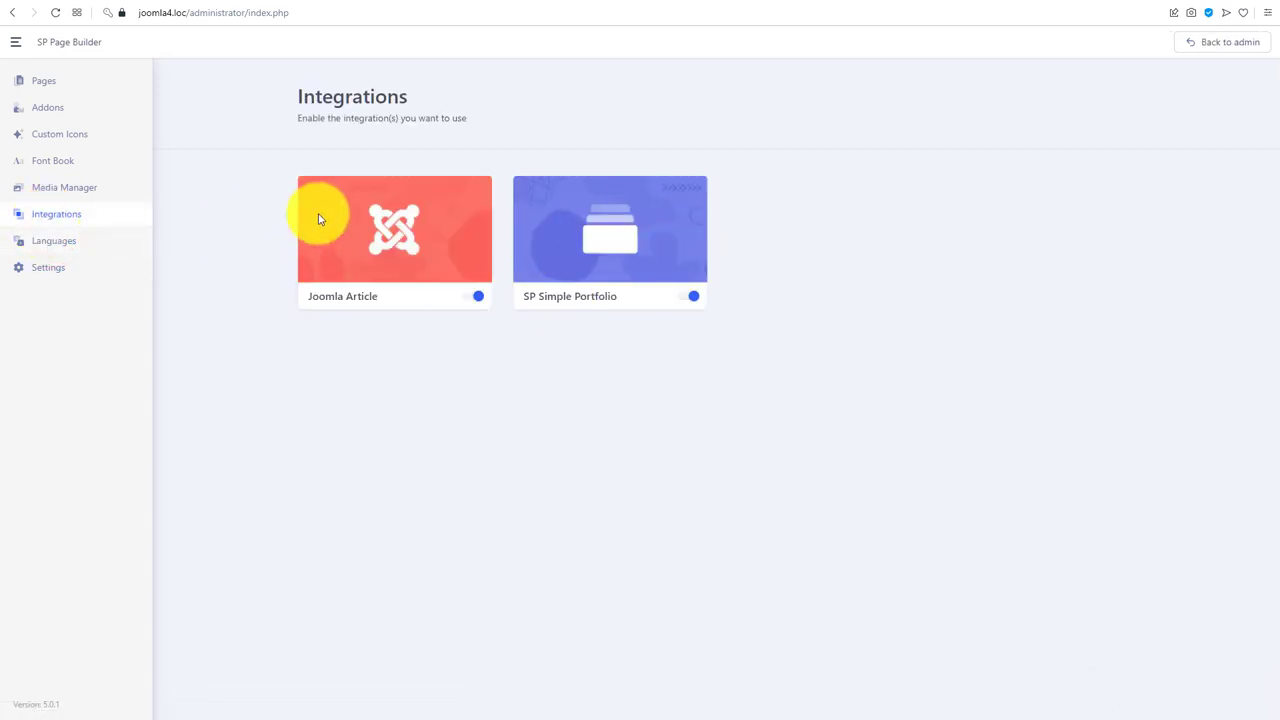
# Browse the video and audio categories in the Media Manager and select the audio file
pyautogui.click(57, 188)
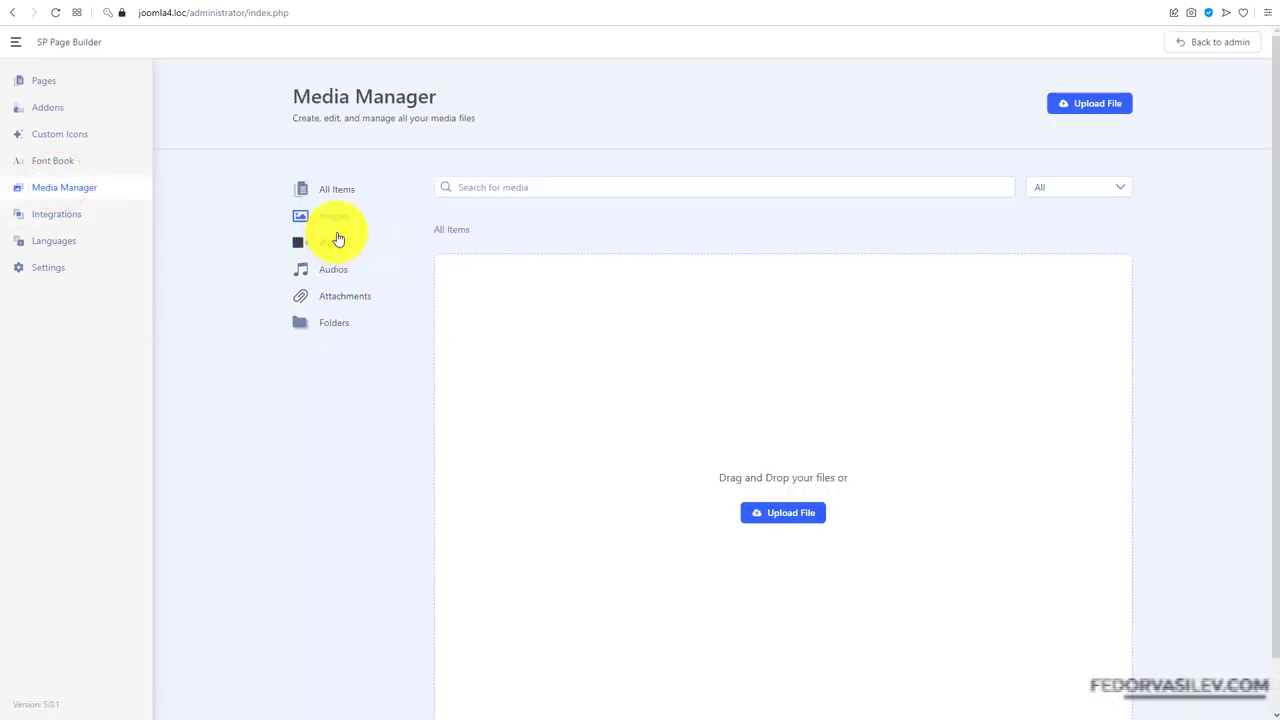
pyautogui.scroll(-1, 590, 362)
pyautogui.scroll(1, 610, 335)
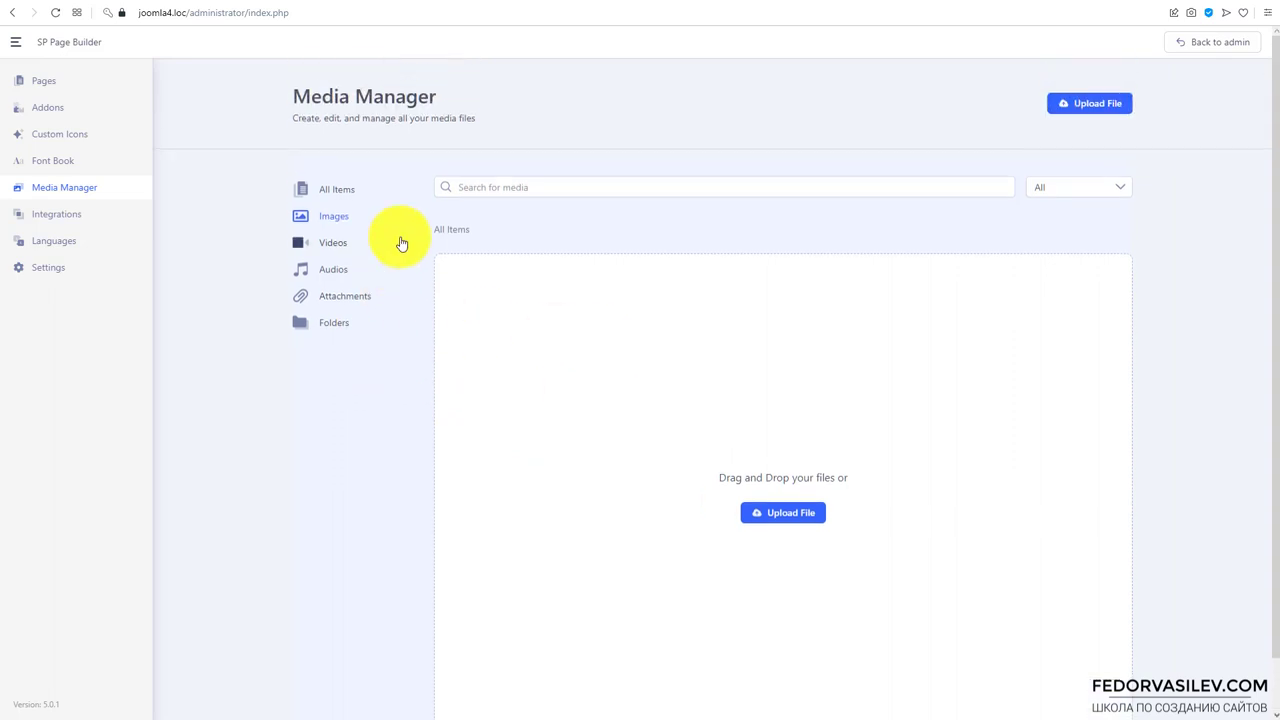
pyautogui.click(328, 244)
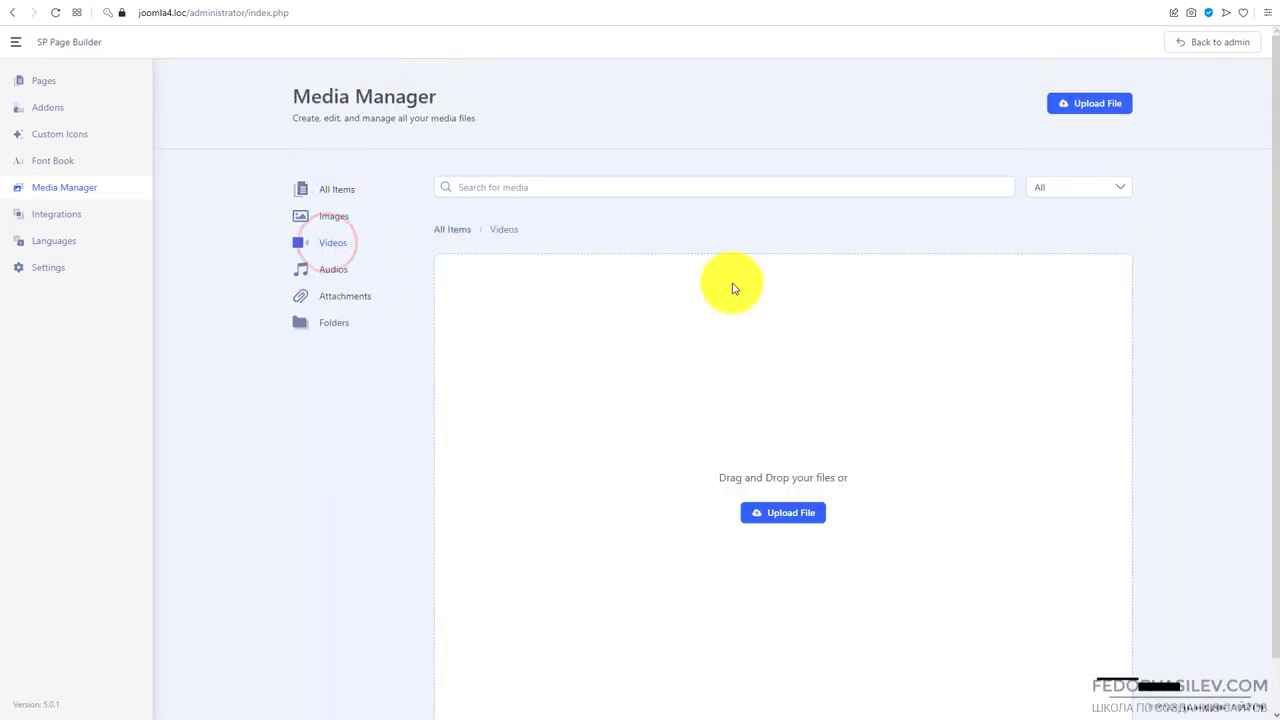
pyautogui.click(333, 269)
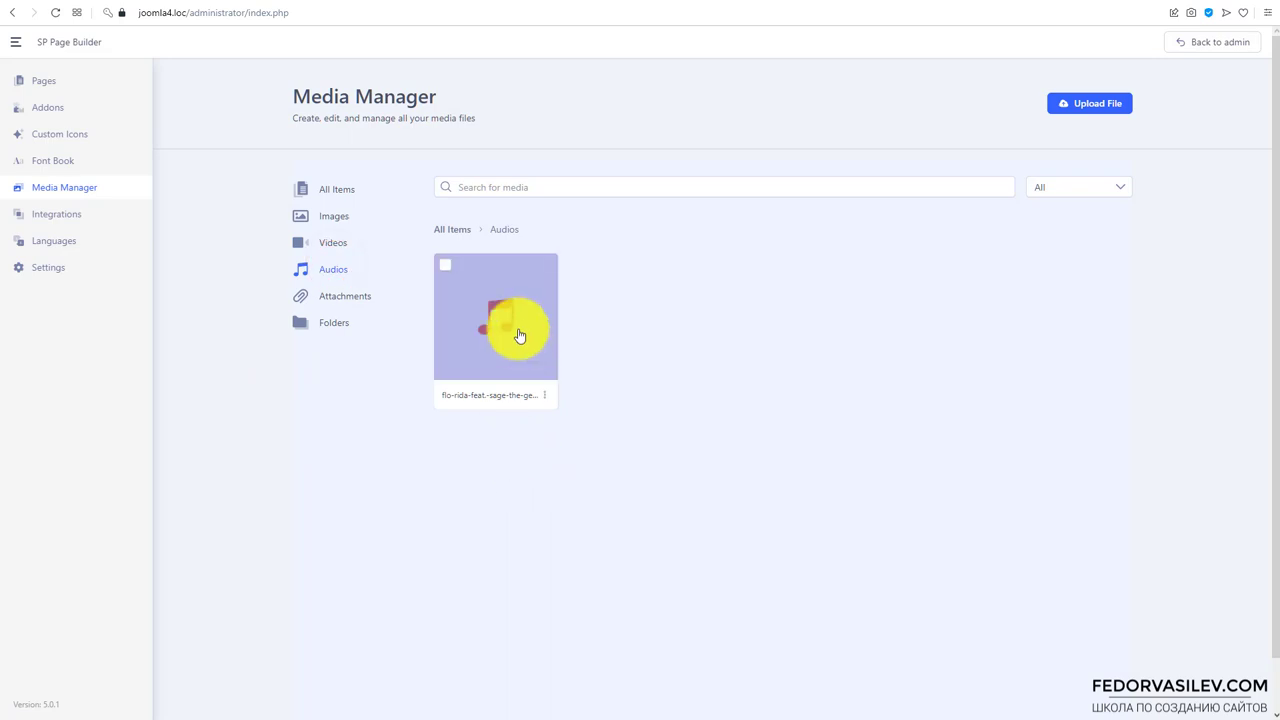
pyautogui.click(445, 265)
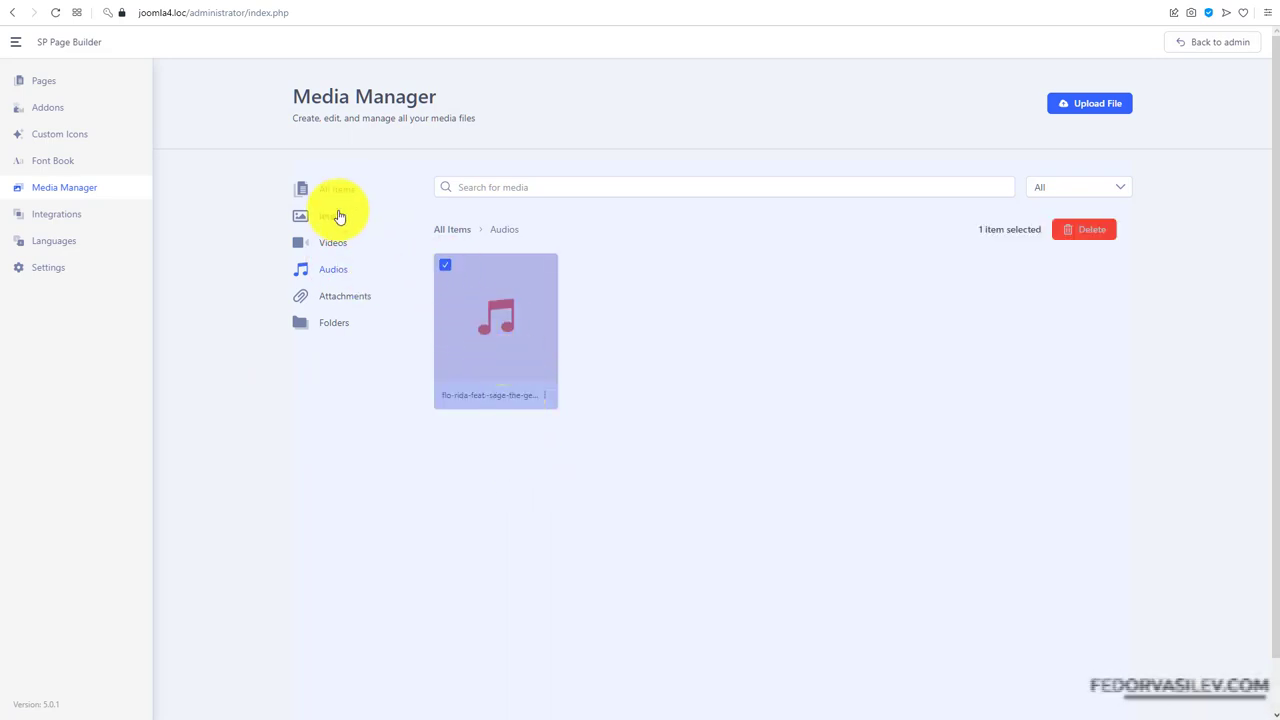
# Look through the subfolders and files of the images folder in the Media Manager
pyautogui.click(337, 325)
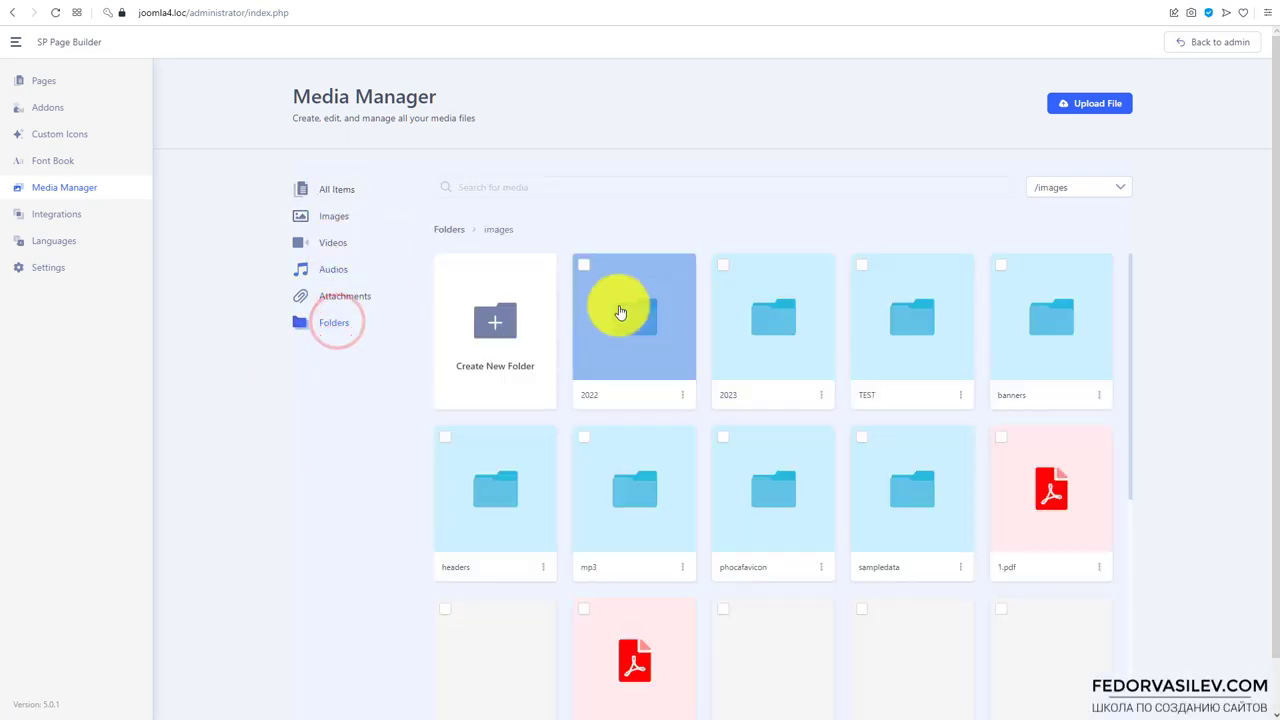
pyautogui.scroll(-5, 550, 310)
pyautogui.scroll(5, 555, 332)
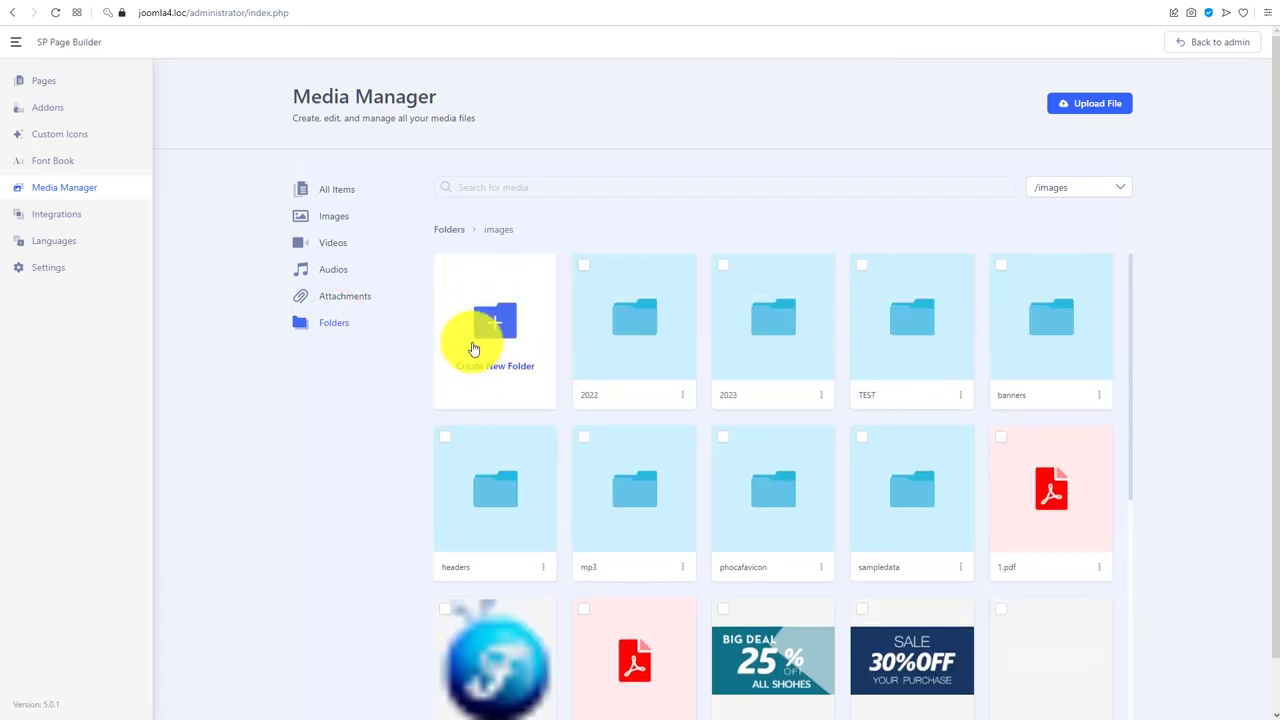
# View the Attachments category of the Media Manager and the installed fonts in the Font Book
pyautogui.click(344, 297)
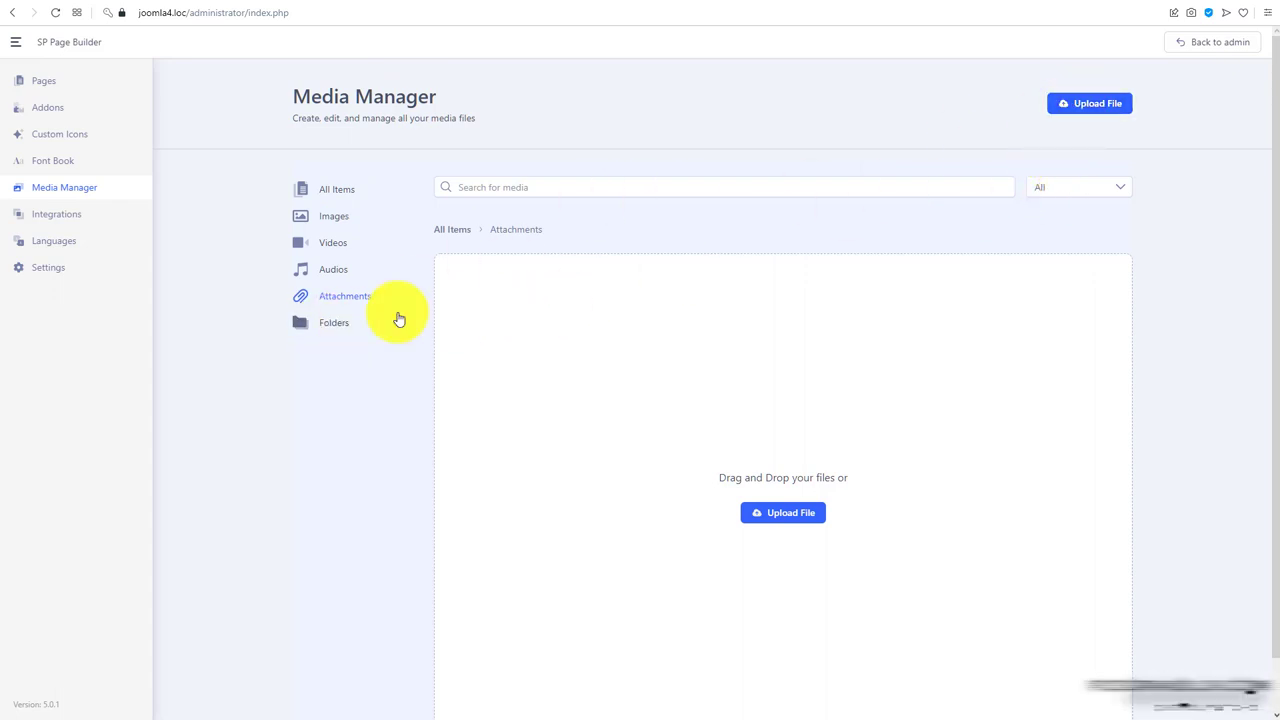
pyautogui.click(61, 164)
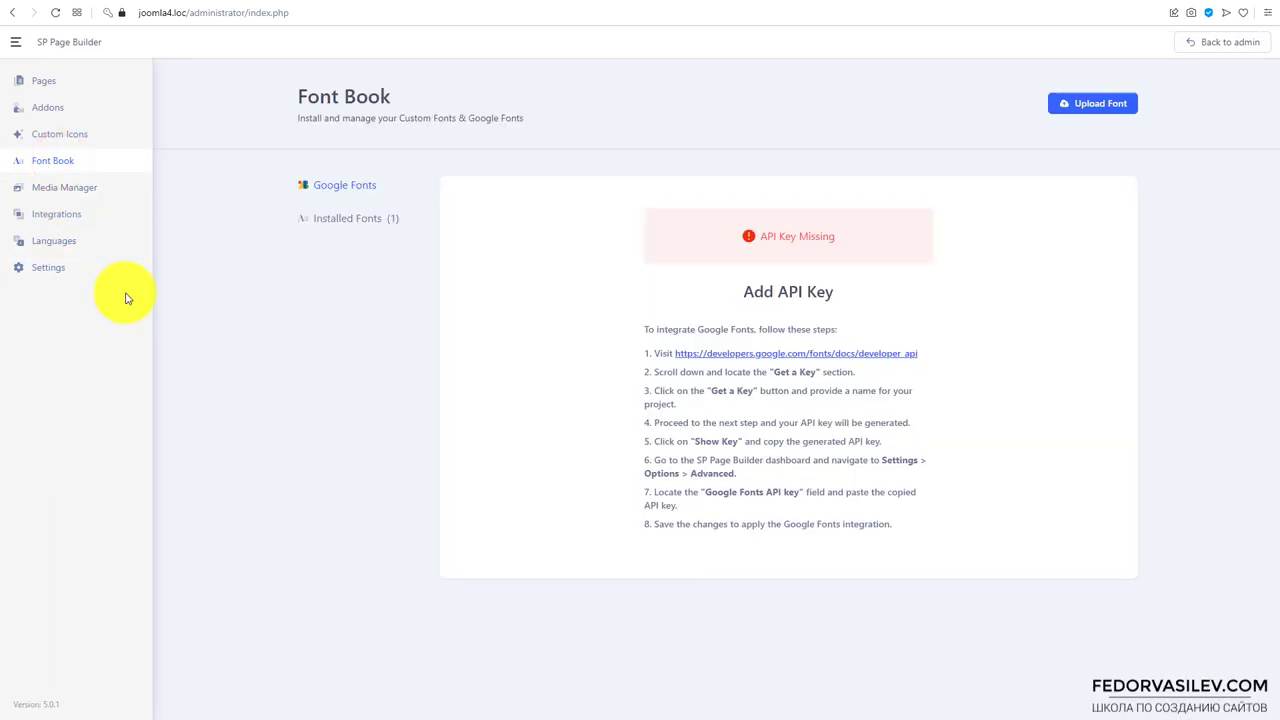
pyautogui.click(346, 220)
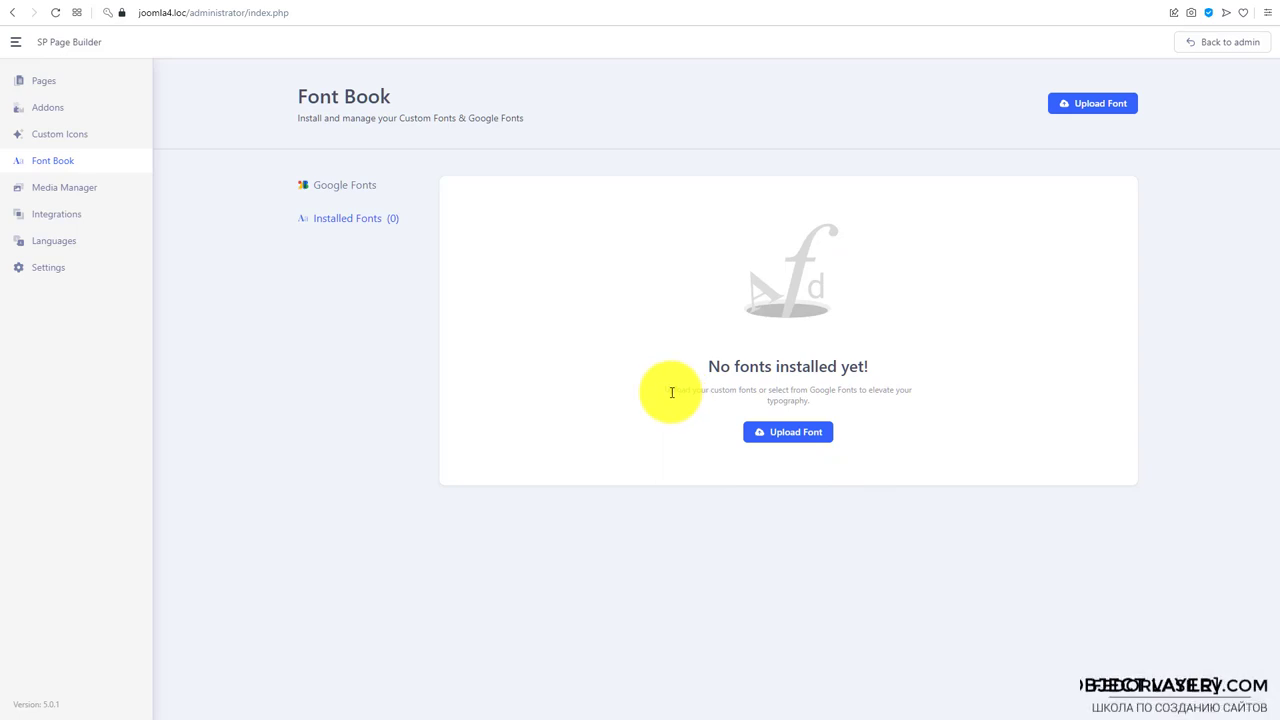
# Open the custom font upload dialog and read its instructions on Font Squirrel and the Webfont Generator
pyautogui.click(773, 439)
pyautogui.moveTo(207, 236); pyautogui.dragTo(364, 470)
pyautogui.click(364, 470)
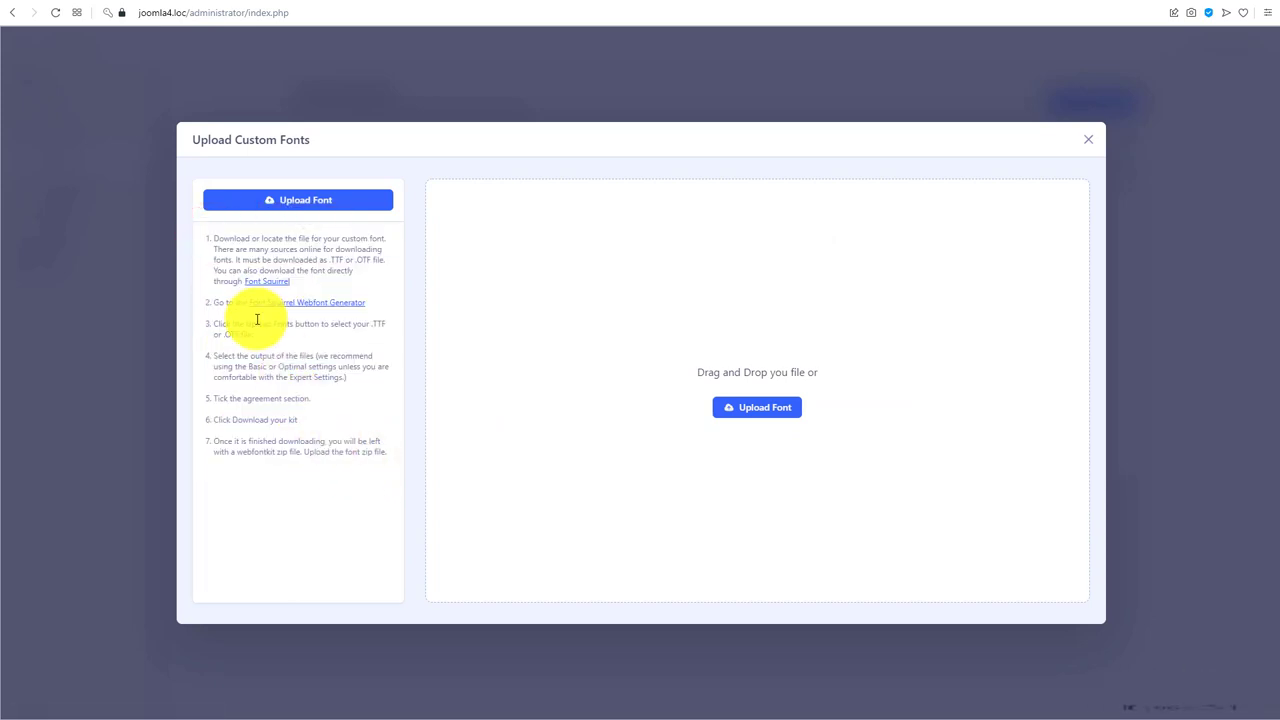
pyautogui.moveTo(309, 285); pyautogui.dragTo(244, 281)
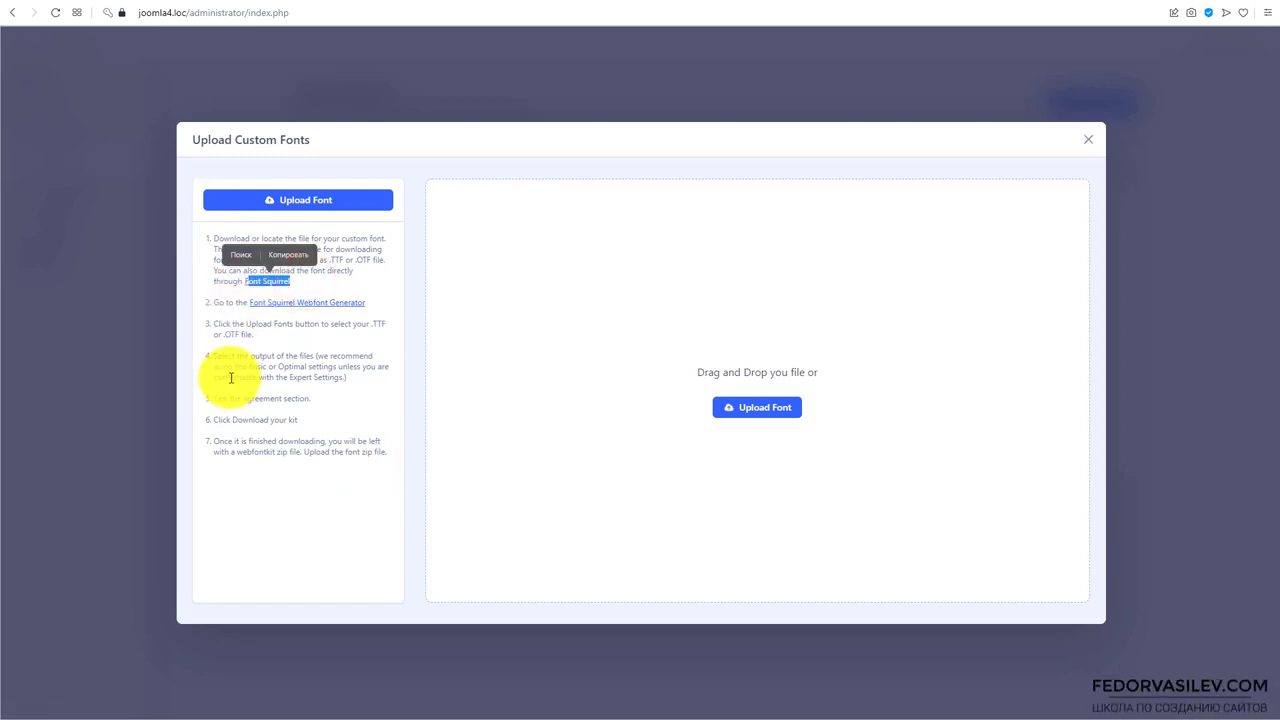
pyautogui.click(230, 368)
pyautogui.moveTo(372, 302); pyautogui.dragTo(249, 307)
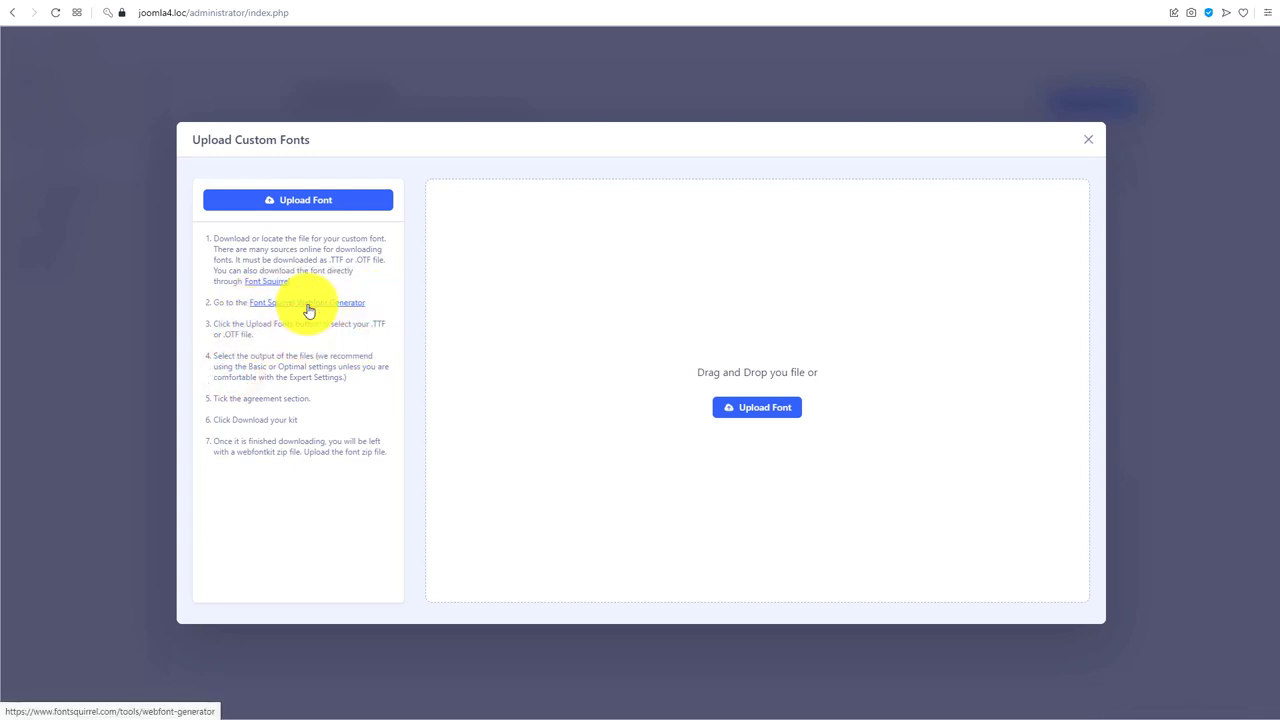
pyautogui.moveTo(248, 303); pyautogui.dragTo(363, 303)
pyautogui.click(330, 357)
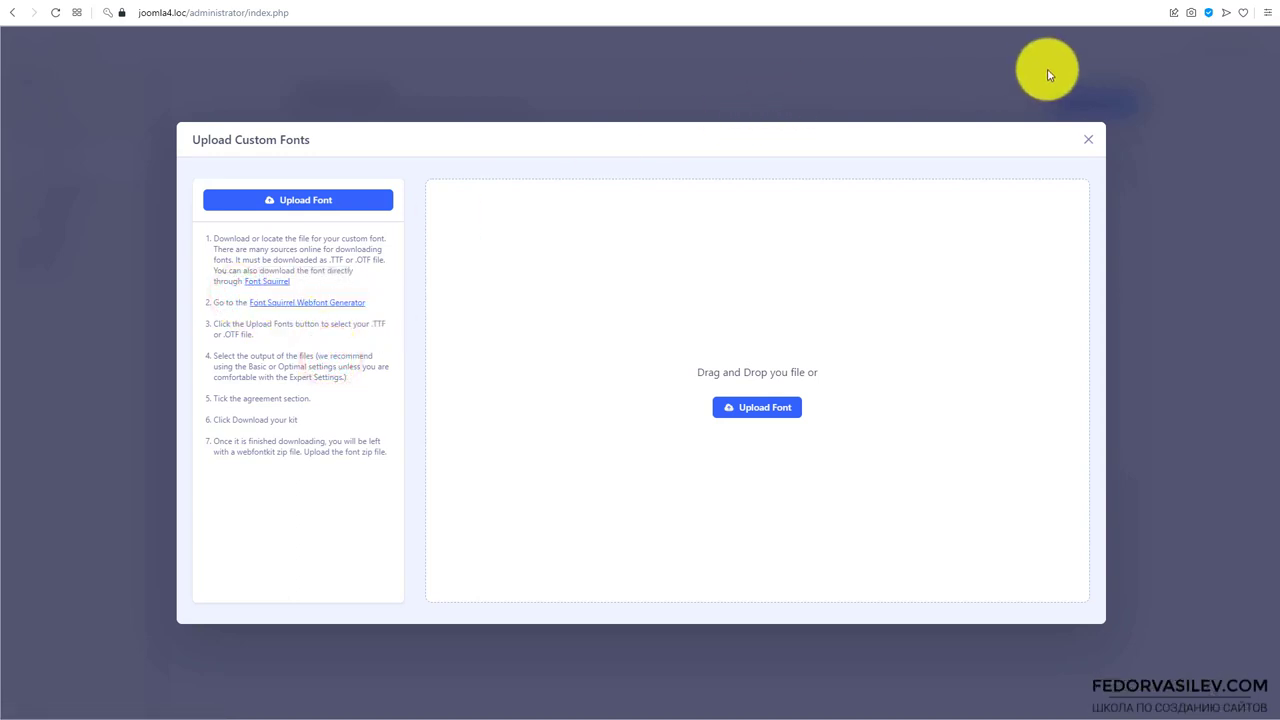
pyautogui.moveTo(293, 284); pyautogui.dragTo(243, 284)
pyautogui.click(263, 334)
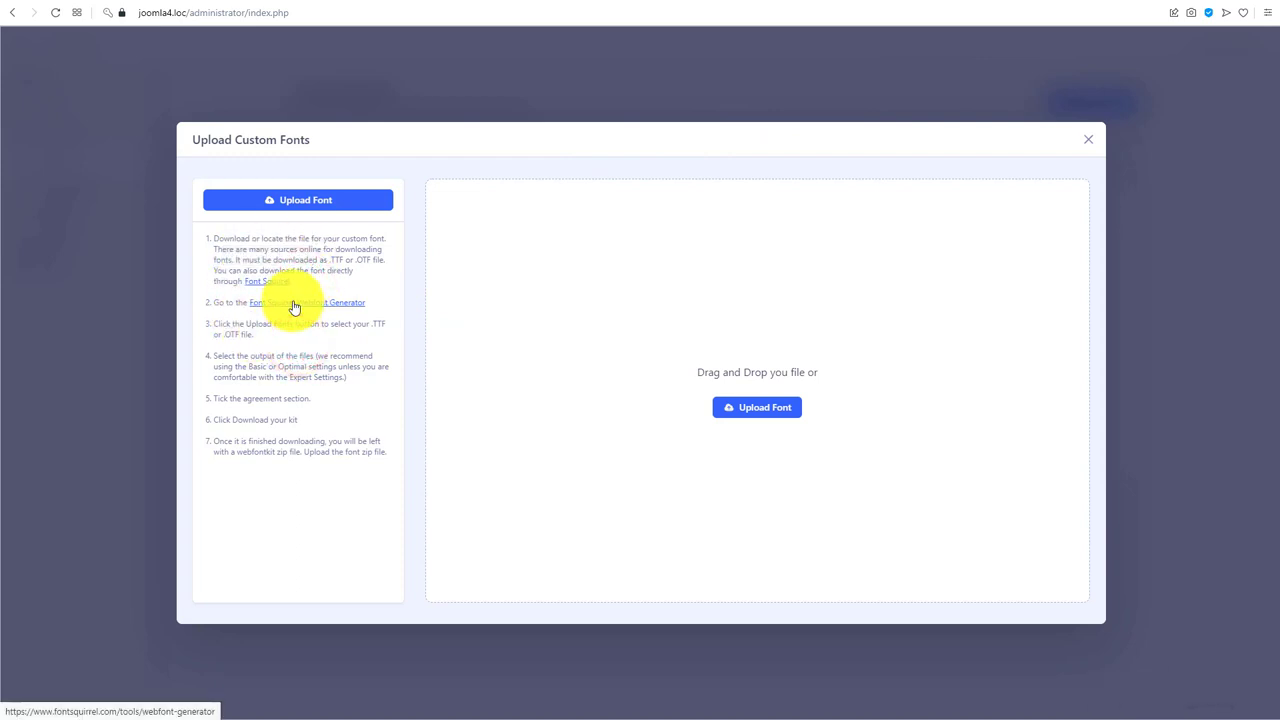
pyautogui.moveTo(250, 303); pyautogui.dragTo(366, 303)
pyautogui.click(339, 344)
# Open Font Squirrel's Webfont Generator and upload the font 1Jvl8avD.ttf from the 2015 subfolder of the шрифты folder
pyautogui.click(351, 302)
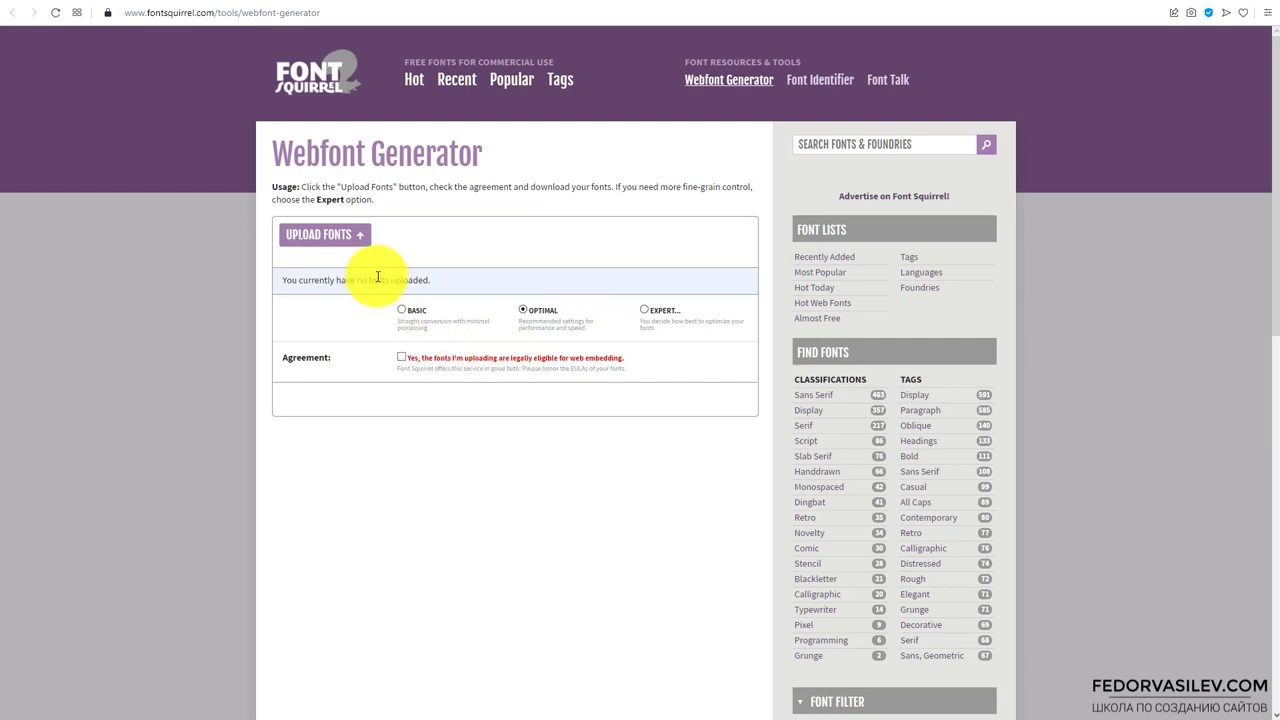
pyautogui.click(309, 241)
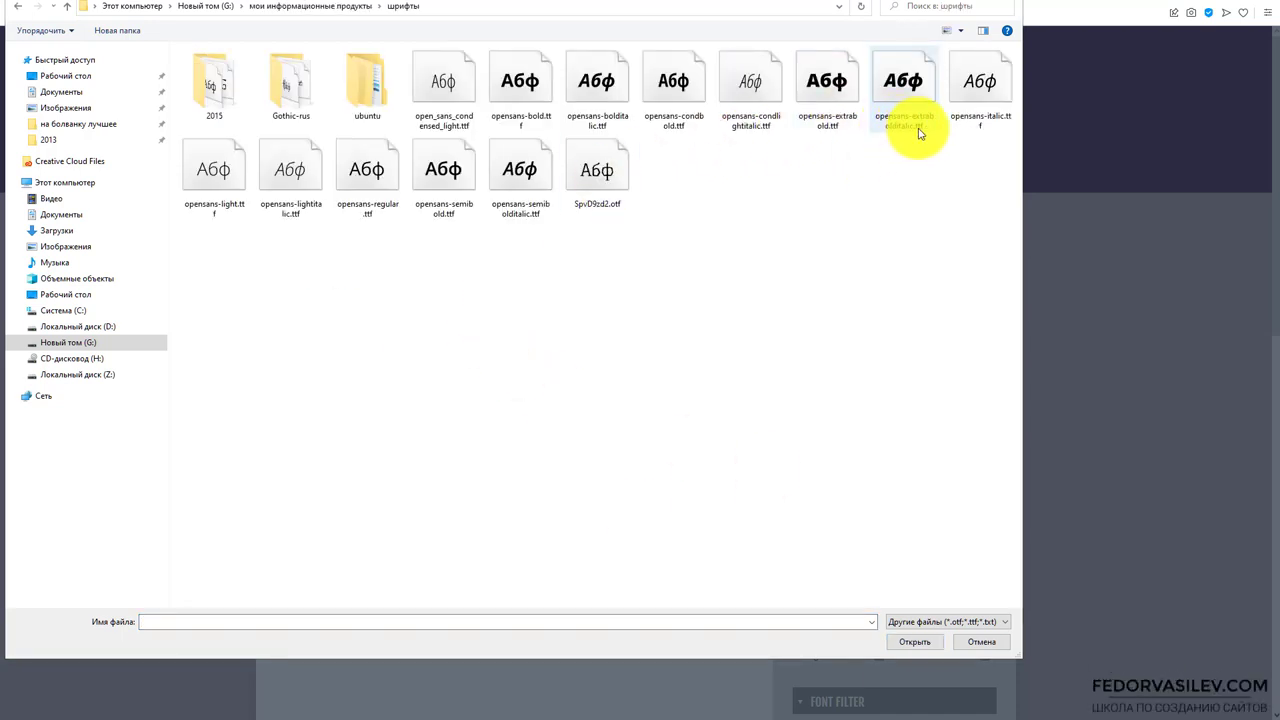
pyautogui.doubleClick(368, 73)
pyautogui.doubleClick(224, 72)
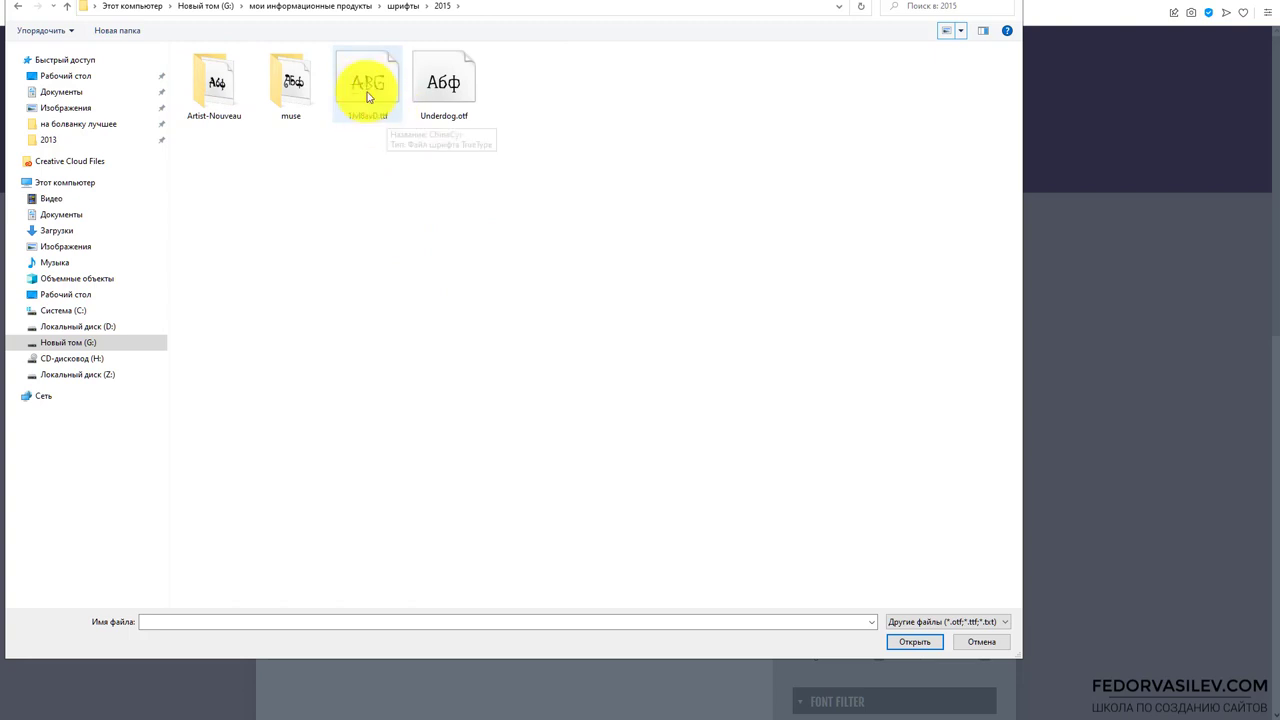
pyautogui.click(368, 86)
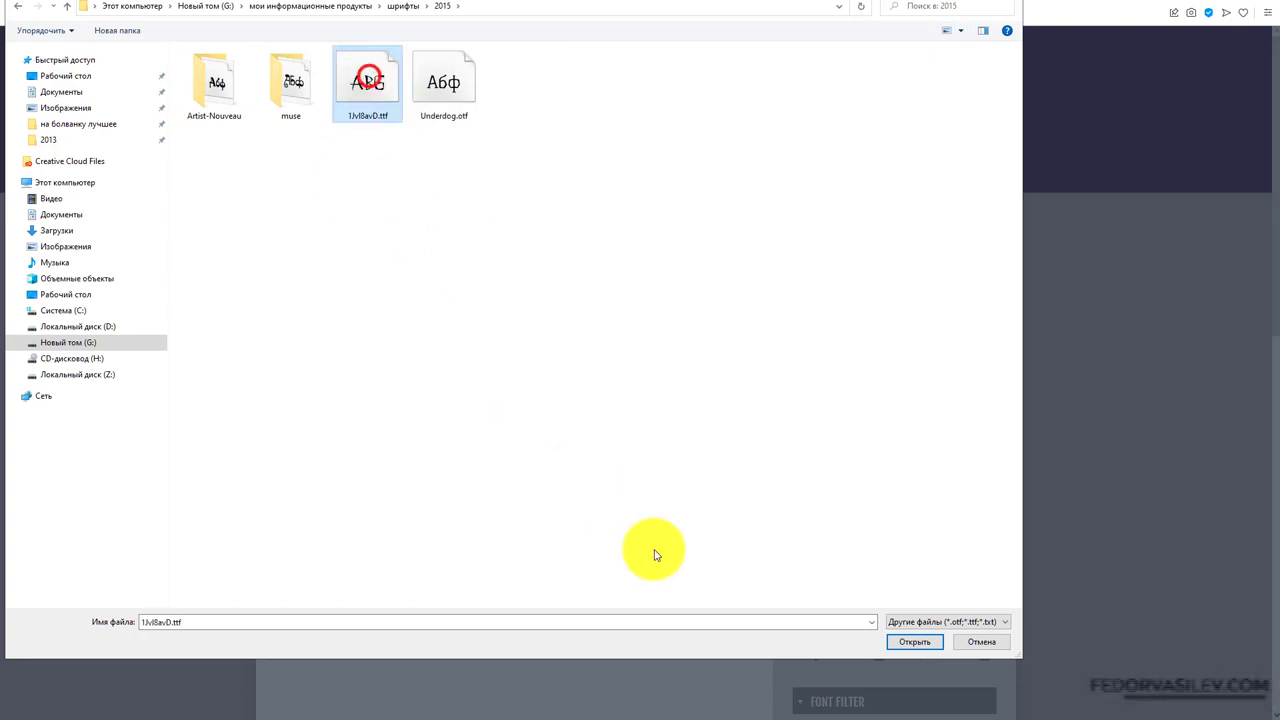
pyautogui.click(900, 643)
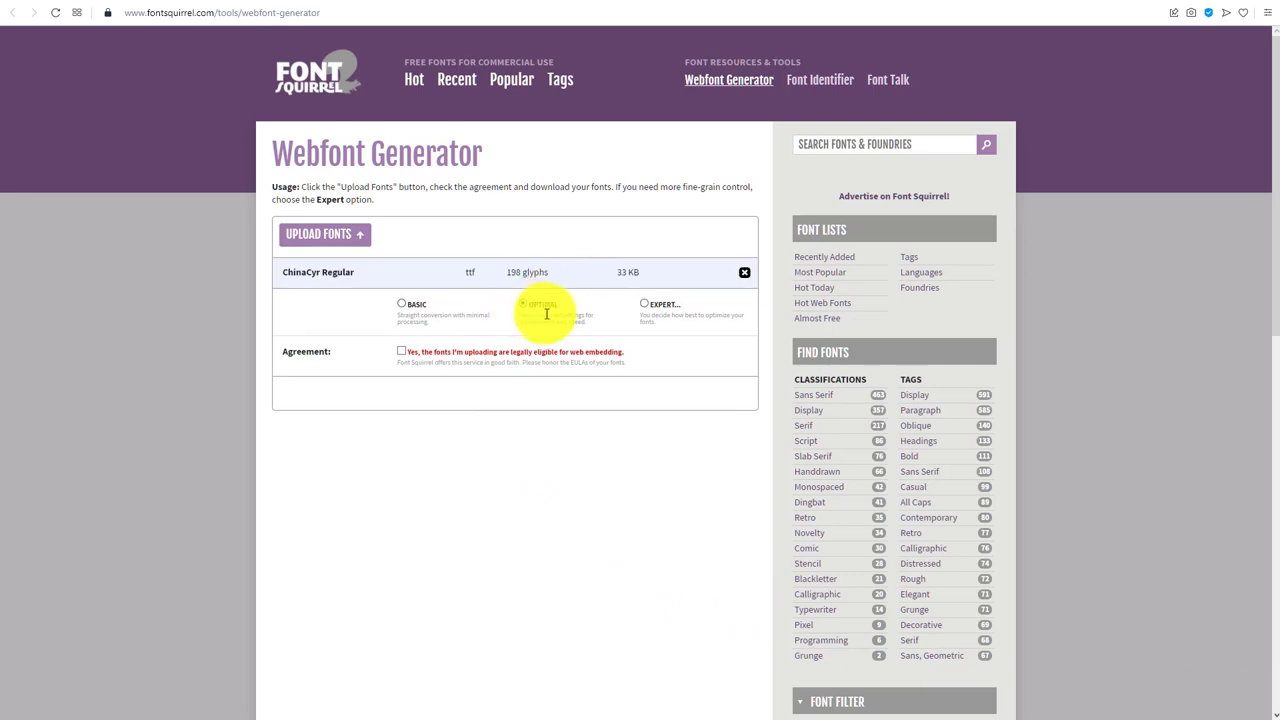
# Confirm that the font is legally eligible for web embedding and download the Optimal webfont kit
pyautogui.click(401, 354)
pyautogui.click(699, 395)
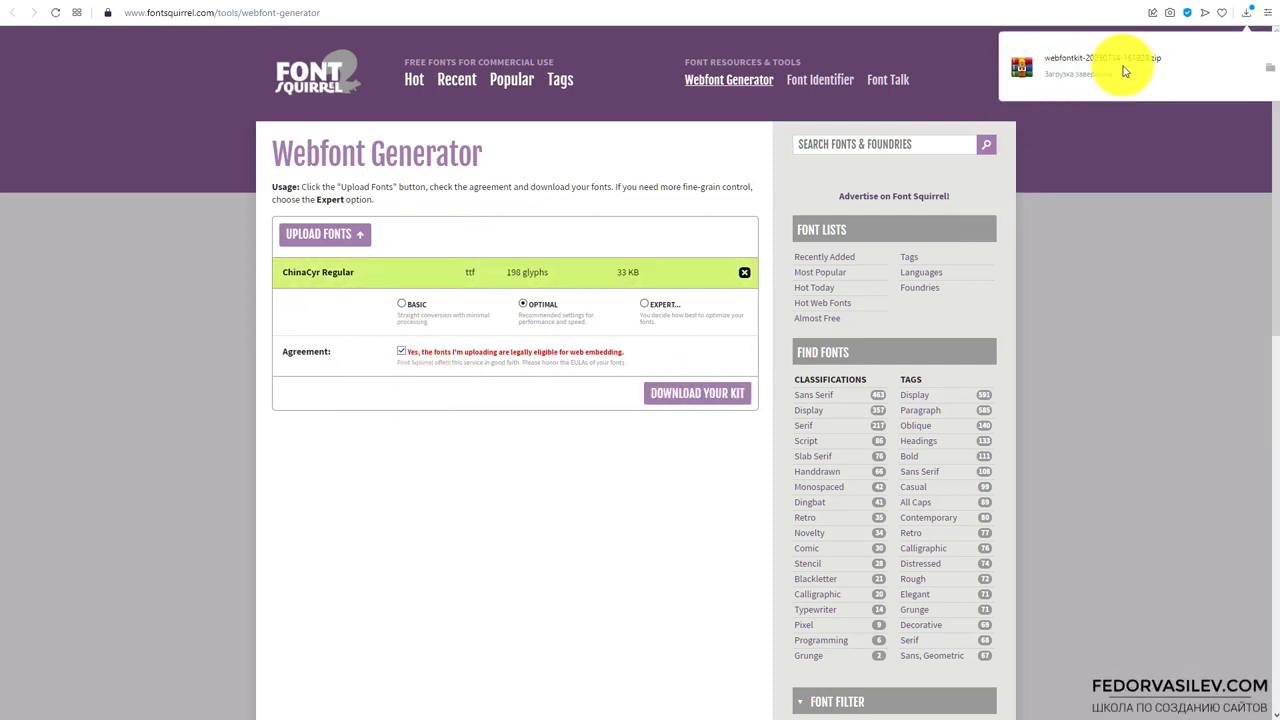
# Open the downloaded webfontkit-20230714-161928.zip from the downloads folder, look through its contents and close the archive
pyautogui.click(1272, 72)
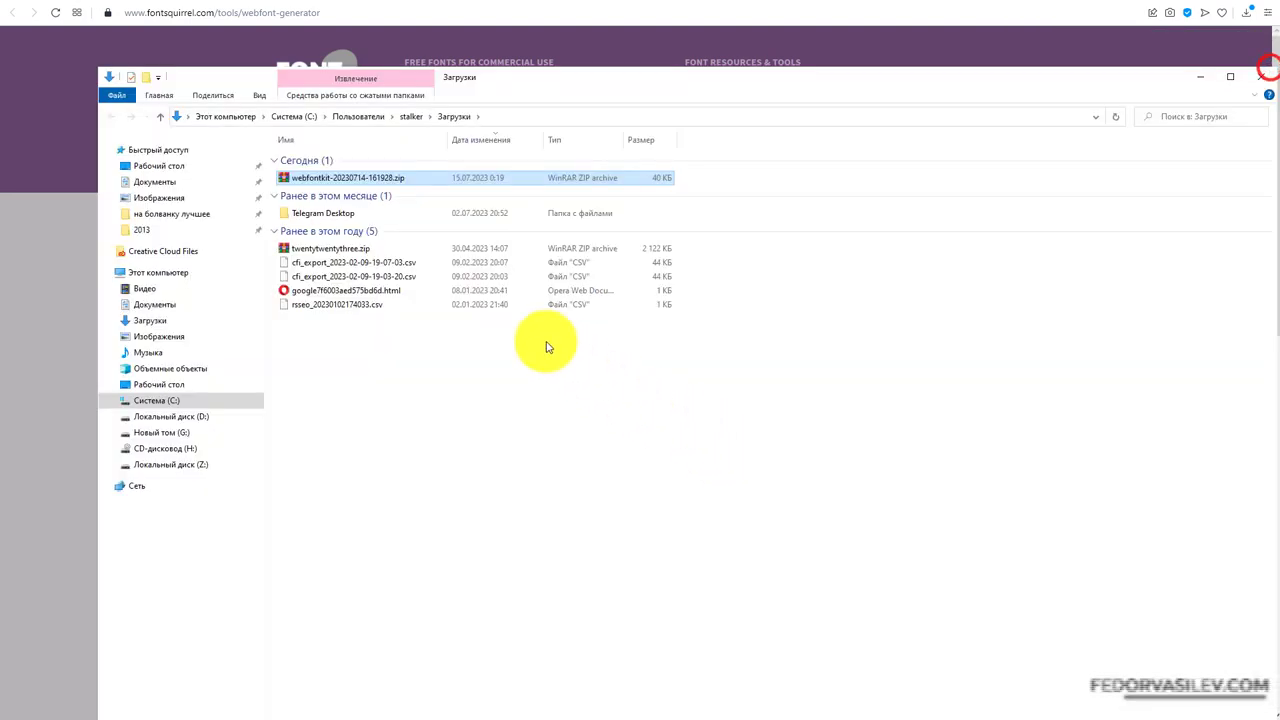
pyautogui.rightClick(336, 179)
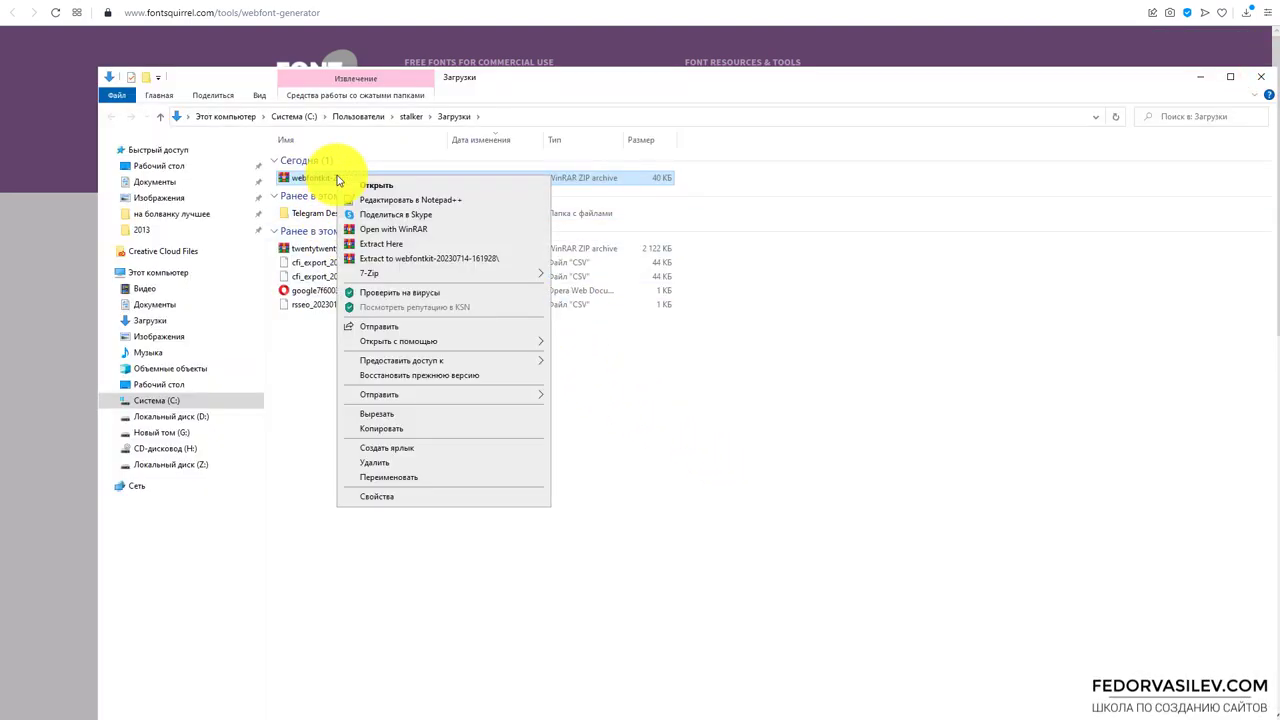
pyautogui.click(376, 187)
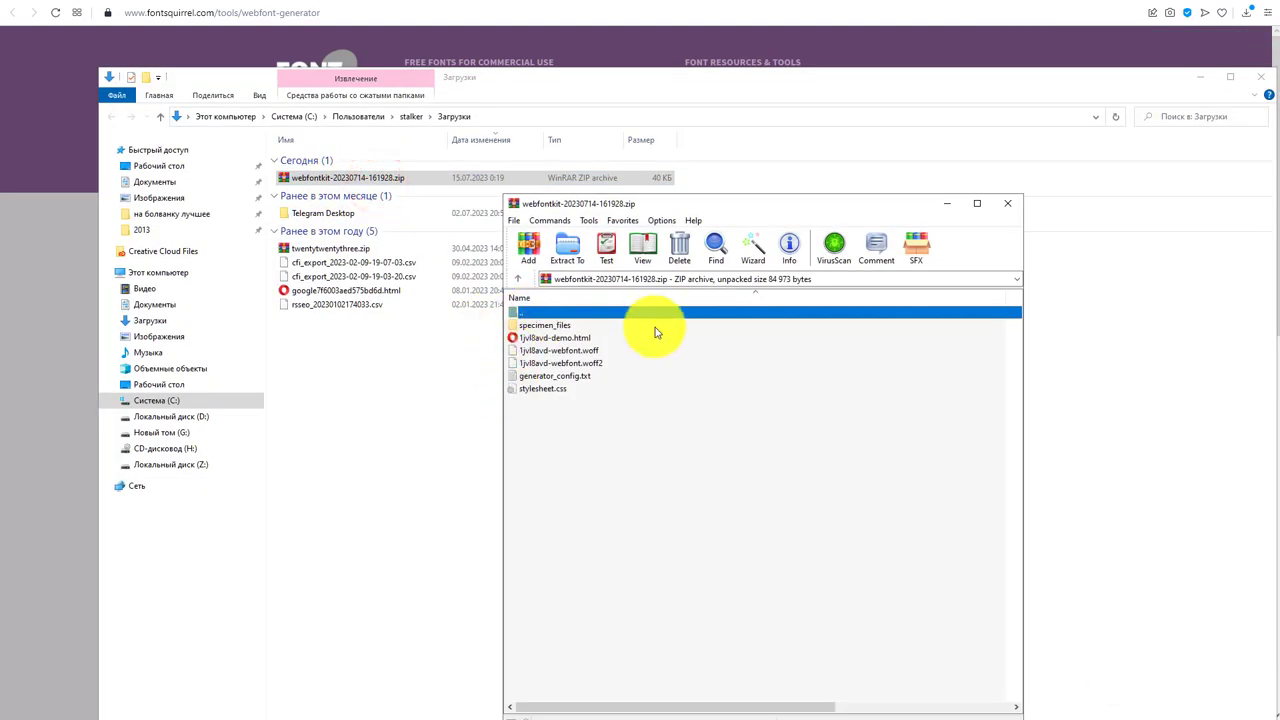
pyautogui.click(556, 389)
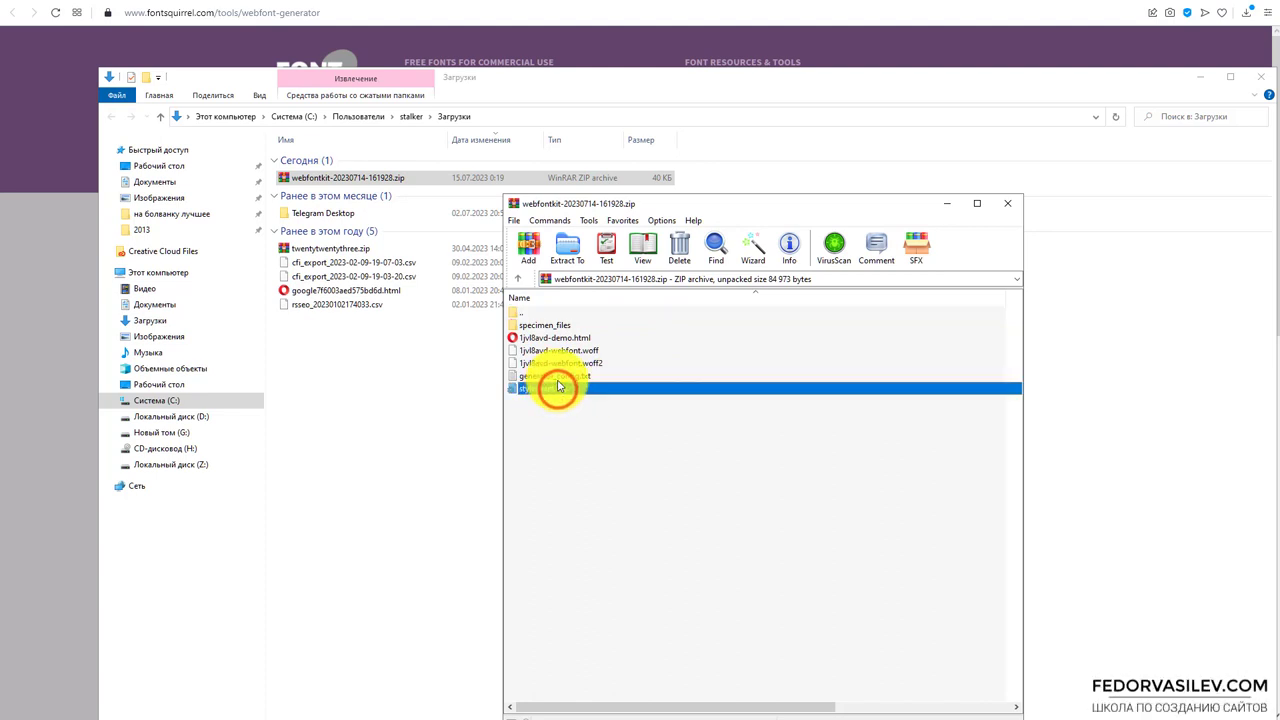
pyautogui.click(560, 376)
pyautogui.click(578, 364)
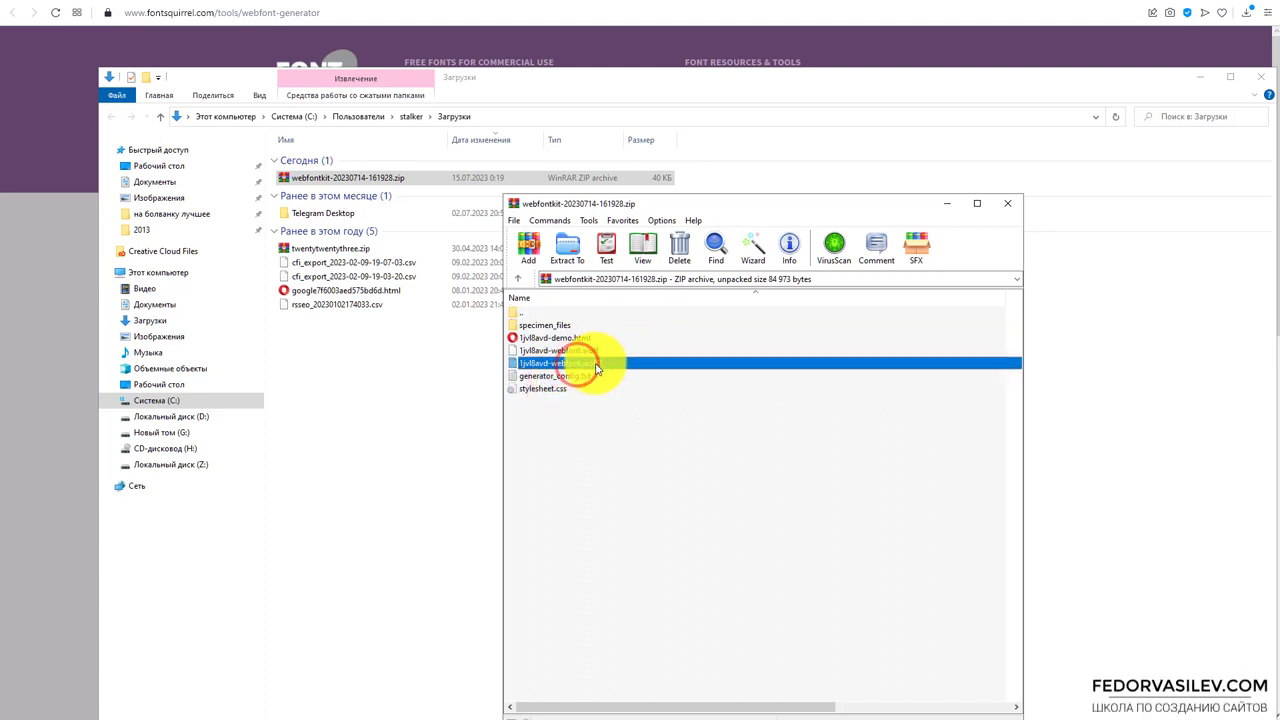
pyautogui.click(544, 324)
pyautogui.click(1007, 203)
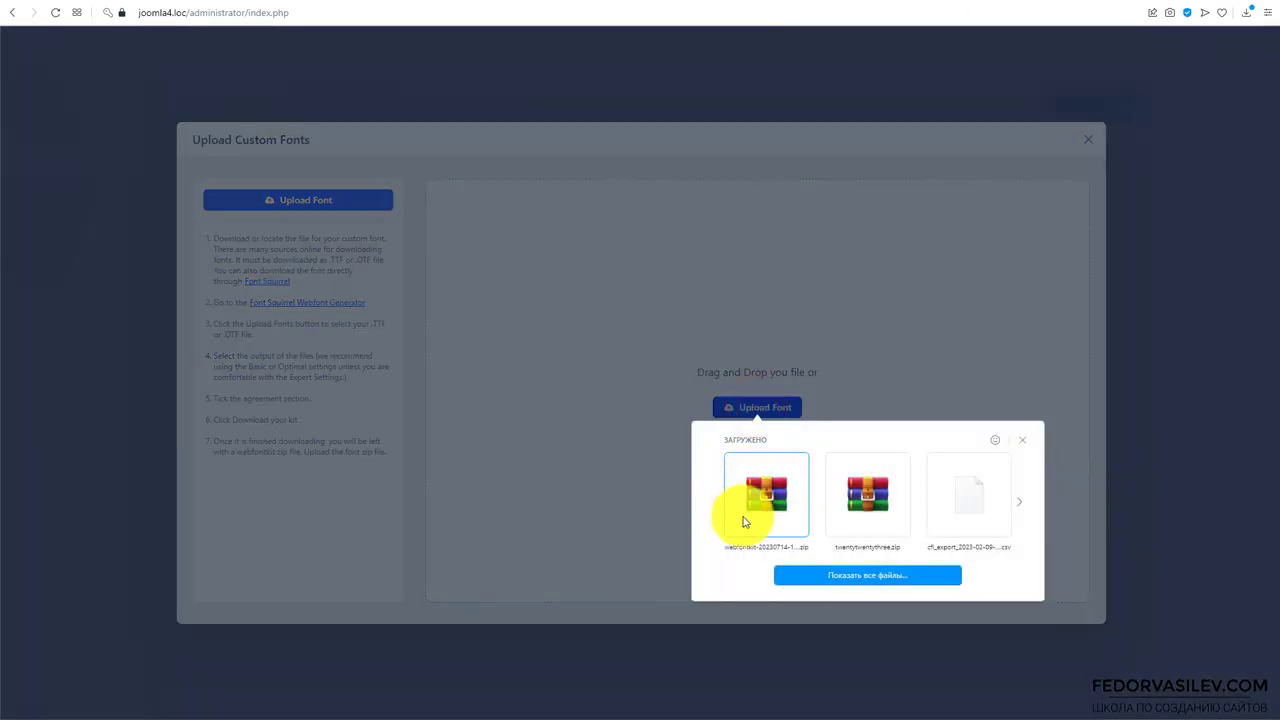
# Upload the archive webfontkit-20230714-161928.zip as a custom font in SP Page Builder's Font Book
pyautogui.moveTo(757, 490); pyautogui.dragTo(586, 529)
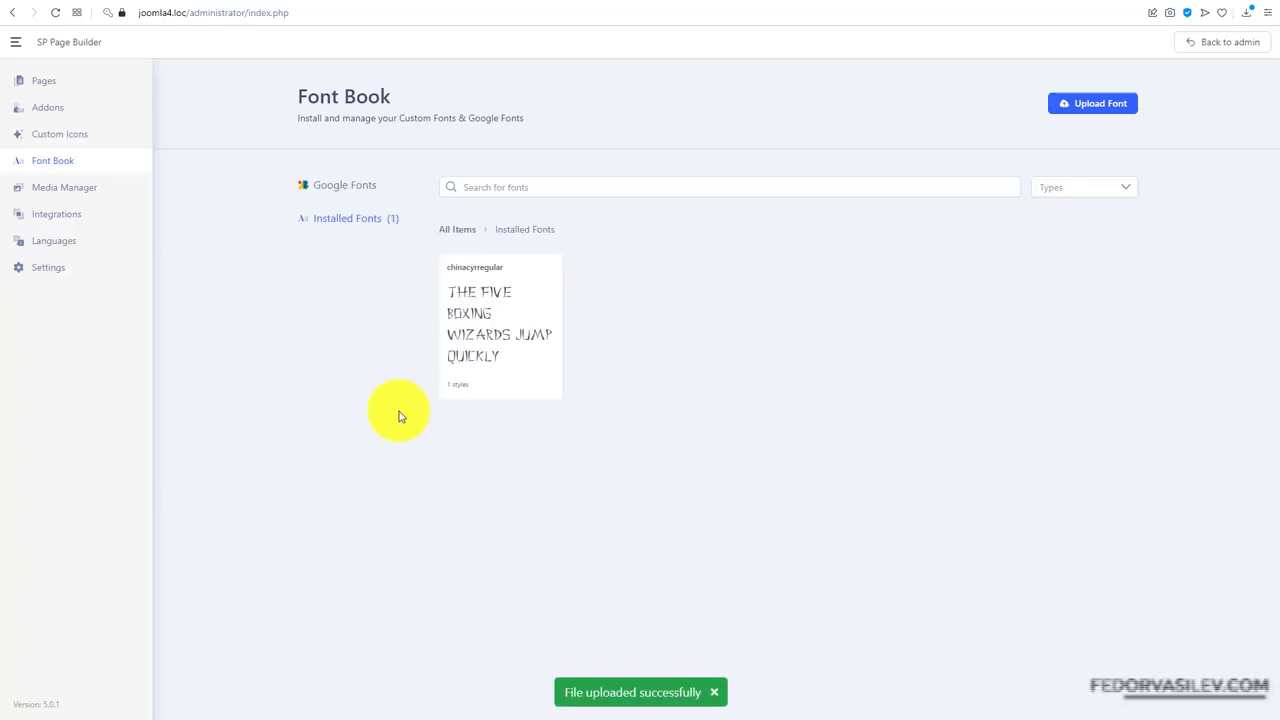
pyautogui.moveTo(562, 692); pyautogui.dragTo(641, 690)
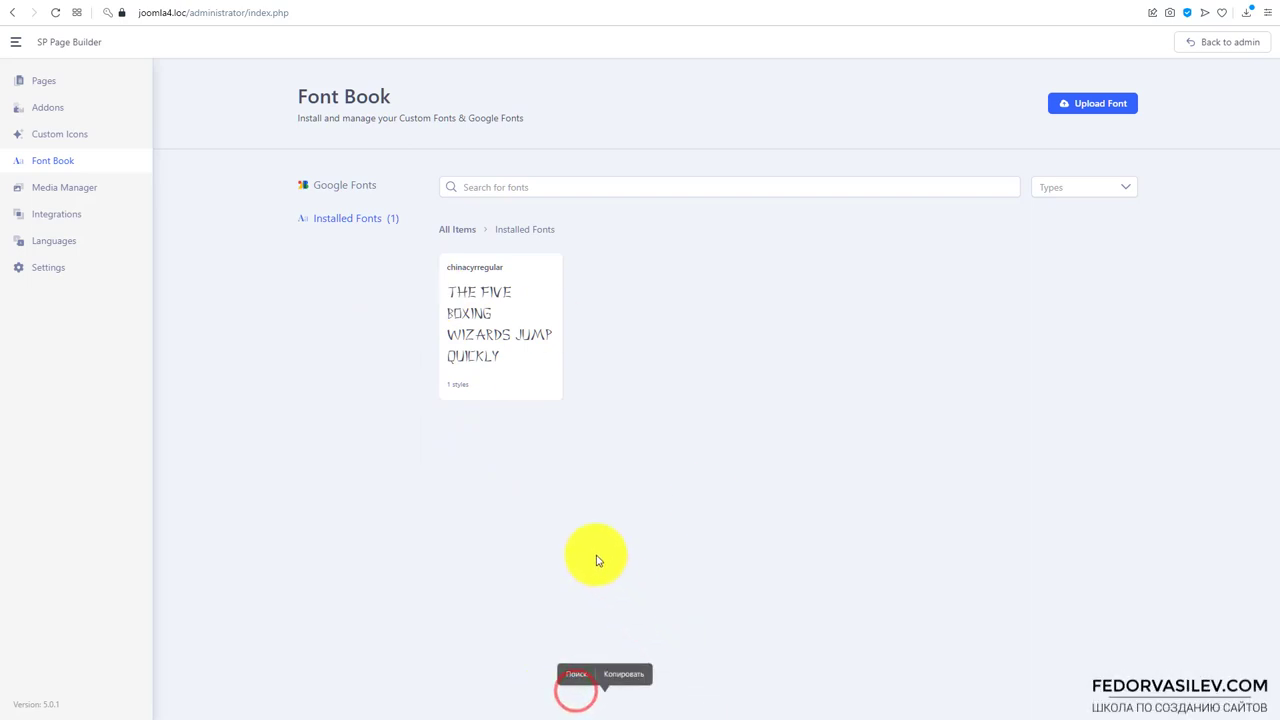
pyautogui.click(551, 434)
# Check the font type filter and the options available on the installed chinacyrregular font card
pyautogui.moveTo(477, 286)
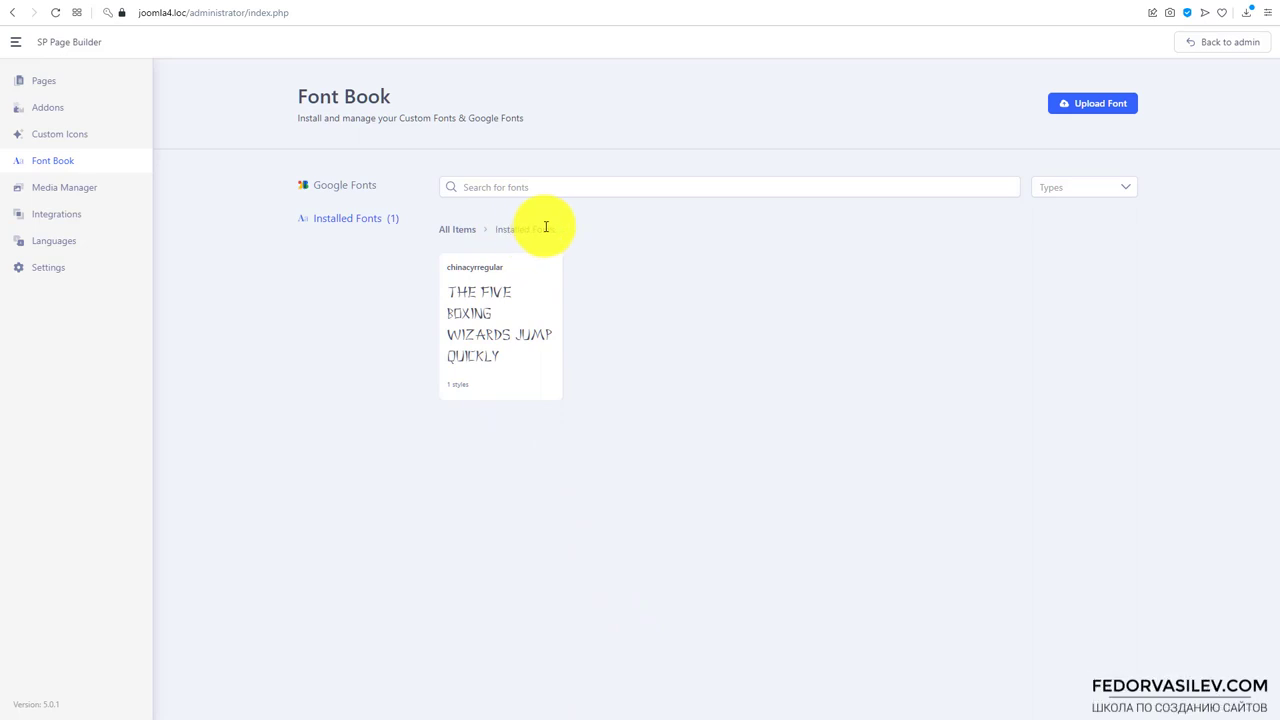
pyautogui.click(1069, 190)
pyautogui.click(978, 218)
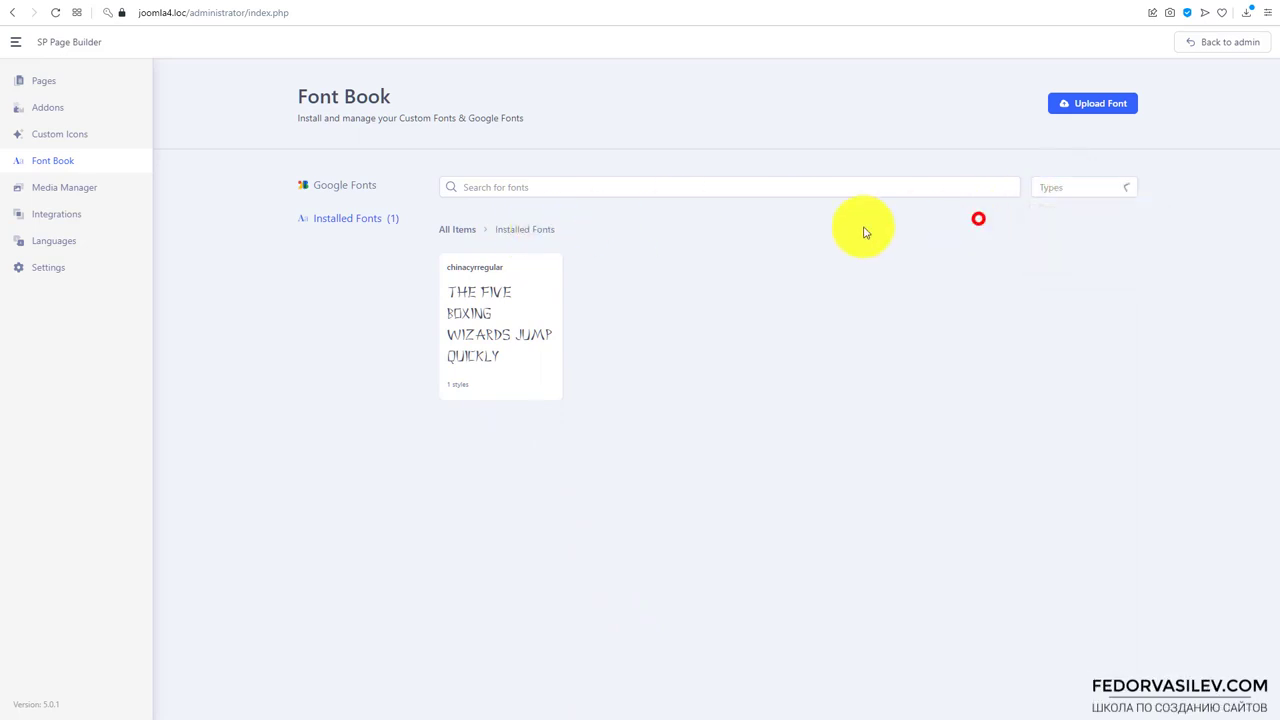
pyautogui.moveTo(462, 278)
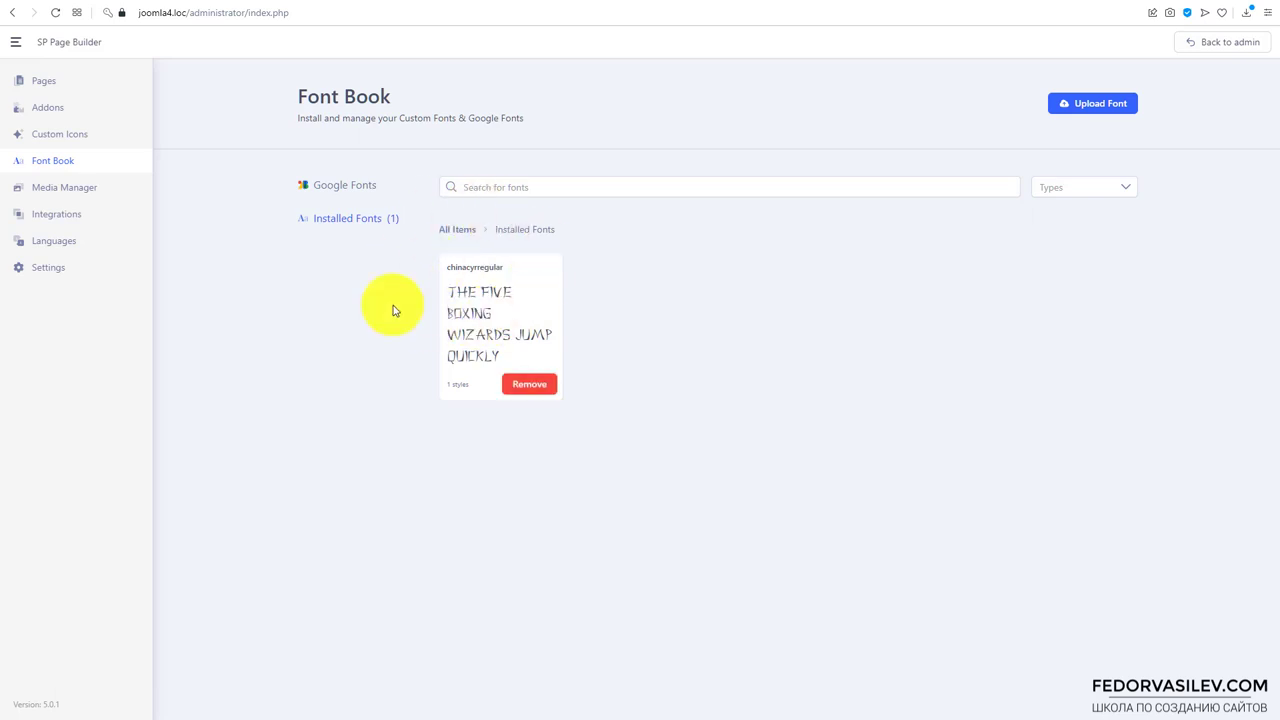
# Disable the IcoFont pack in Custom Icons and delete it
pyautogui.click(60, 138)
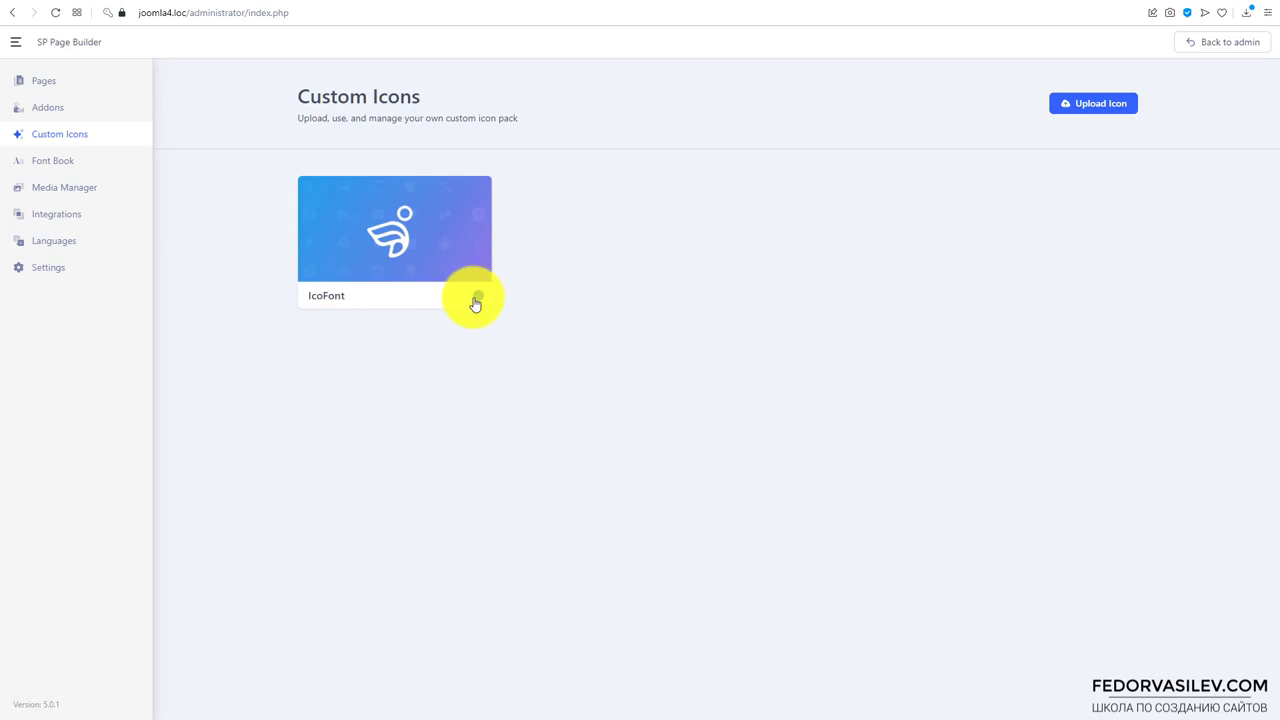
pyautogui.click(472, 298)
pyautogui.click(385, 243)
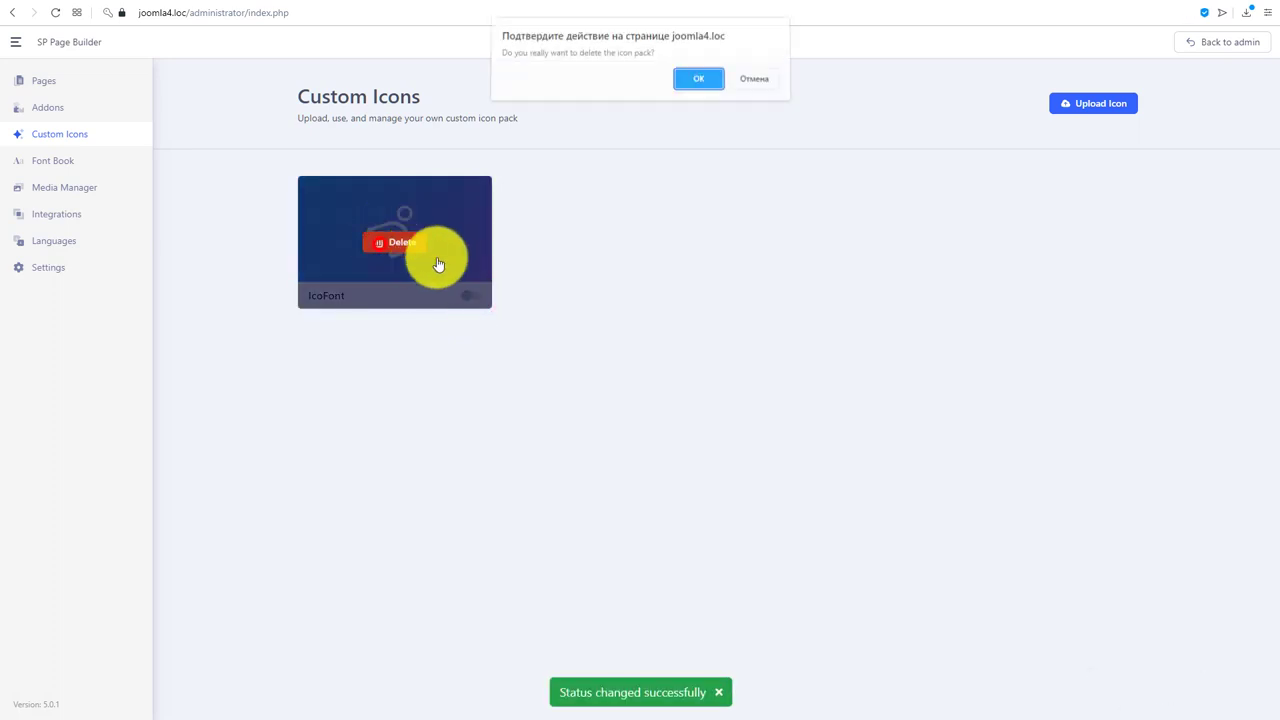
pyautogui.click(688, 88)
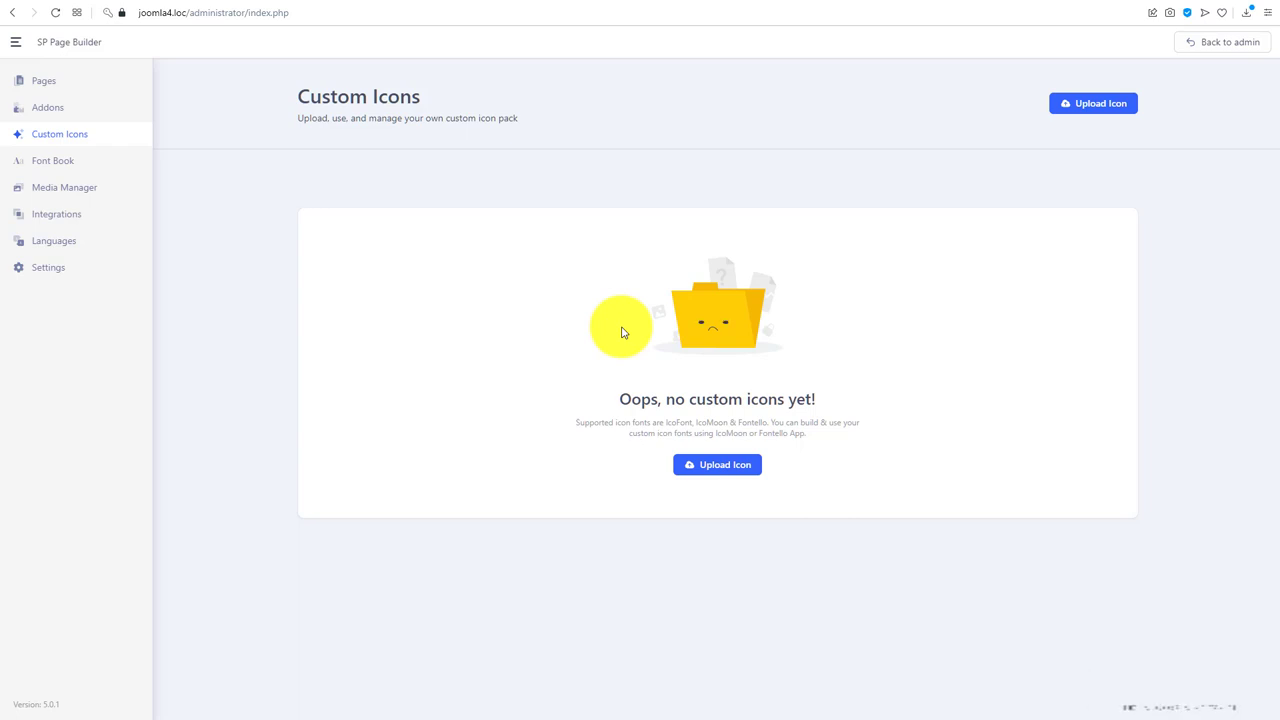
# Read which icon font sources Custom Icons supports and look at the IcoFont website
pyautogui.moveTo(741, 432); pyautogui.dragTo(742, 433)
pyautogui.doubleClick(756, 433)
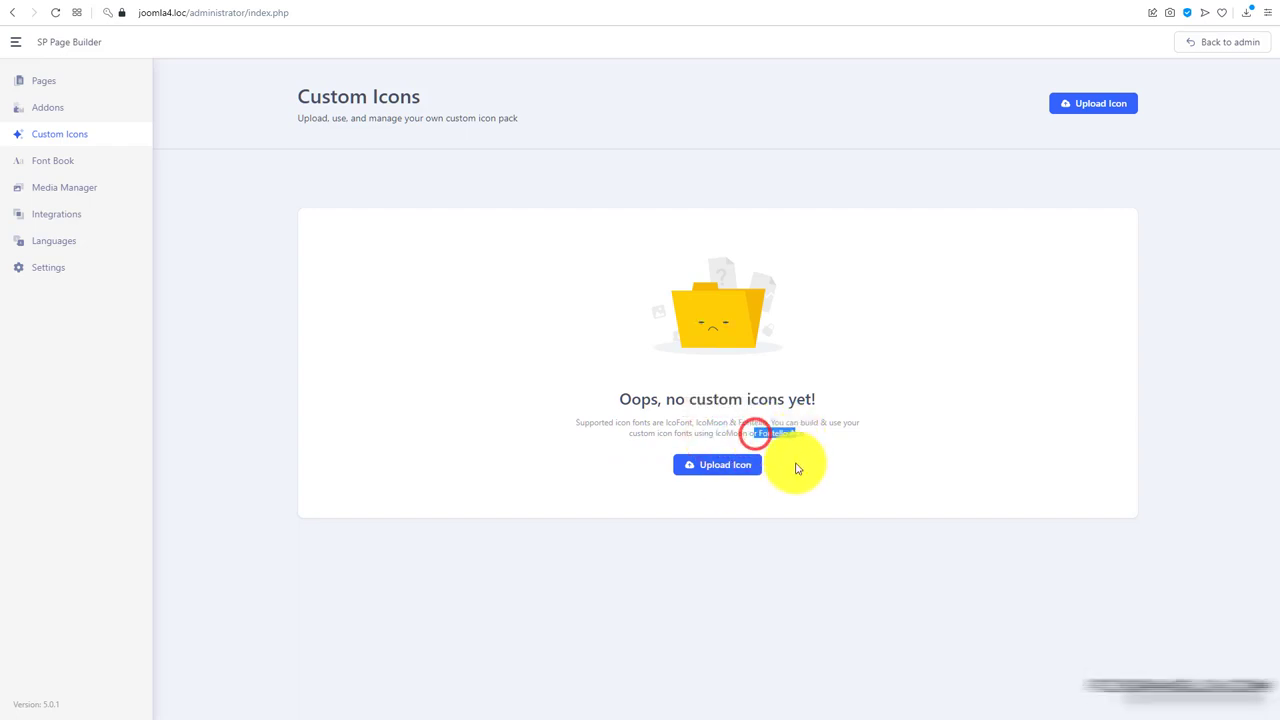
pyautogui.click(865, 467)
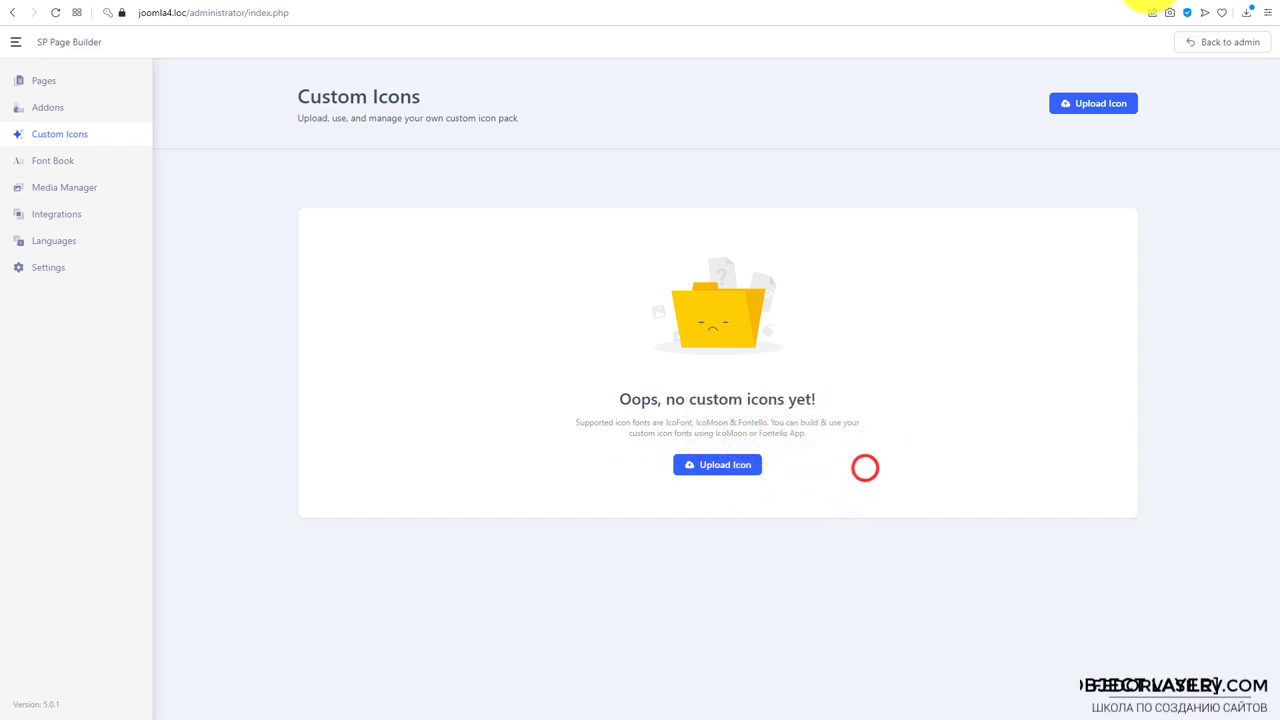
pyautogui.click(1122, 2)
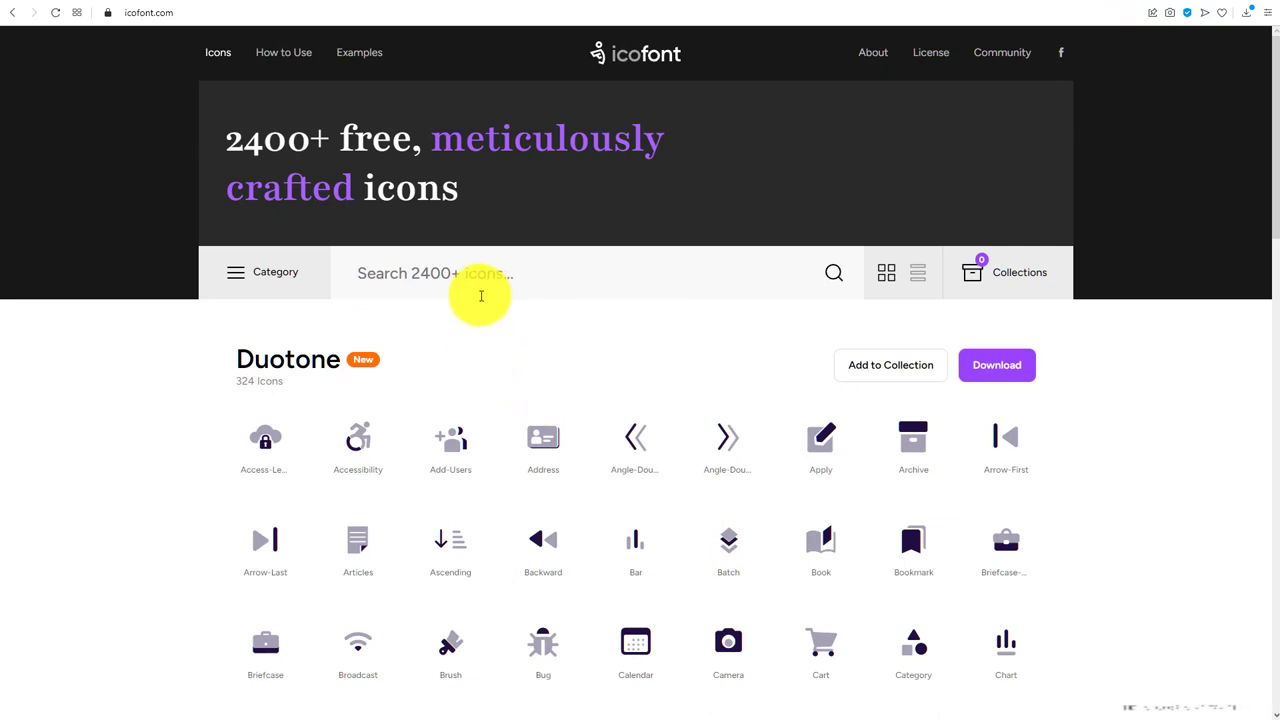
pyautogui.click(1048, 2)
pyautogui.click(1020, 4)
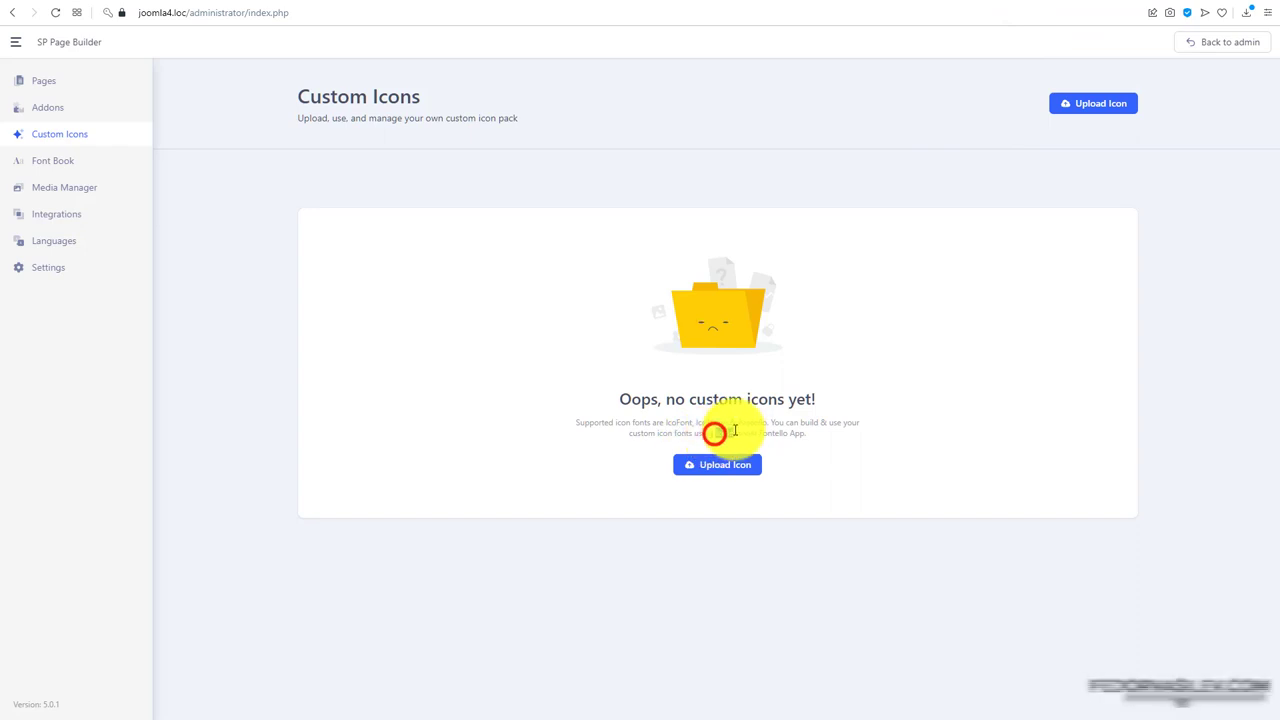
# On icofont.com, add the Bug icon from the Duotone set to the collection
pyautogui.click(1110, 4)
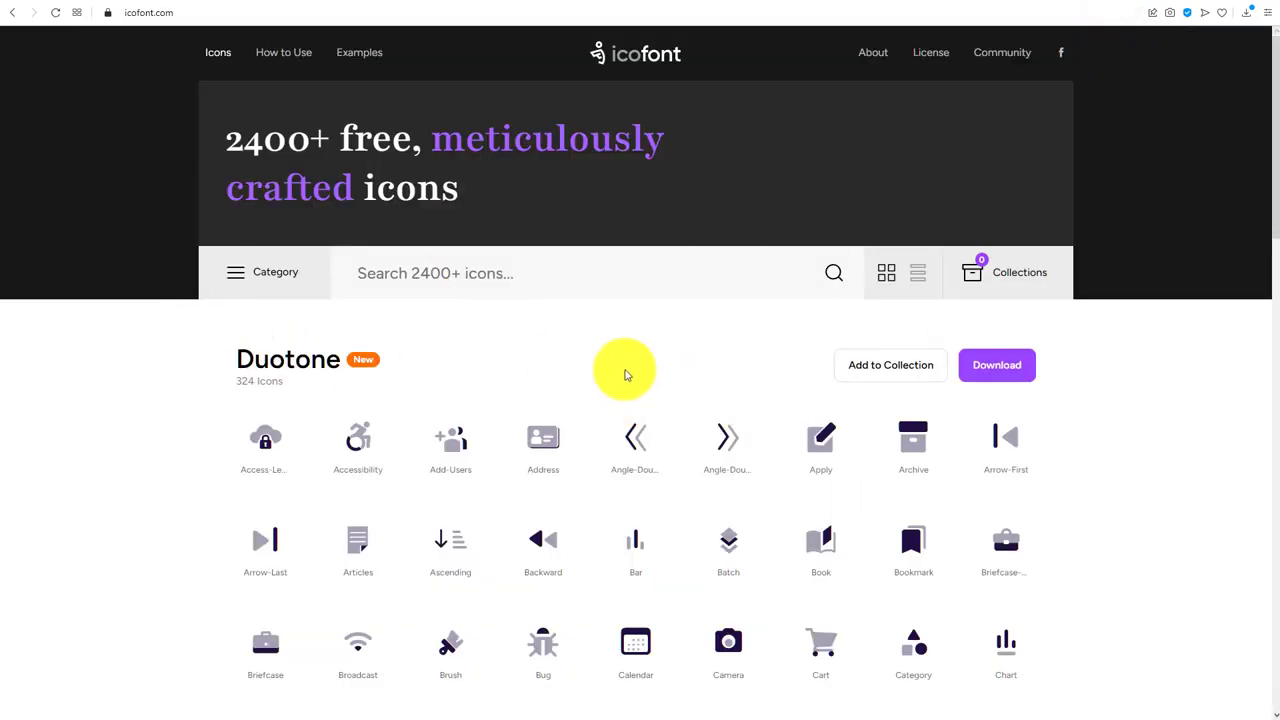
pyautogui.scroll(-2, 623, 366)
pyautogui.moveTo(557, 426)
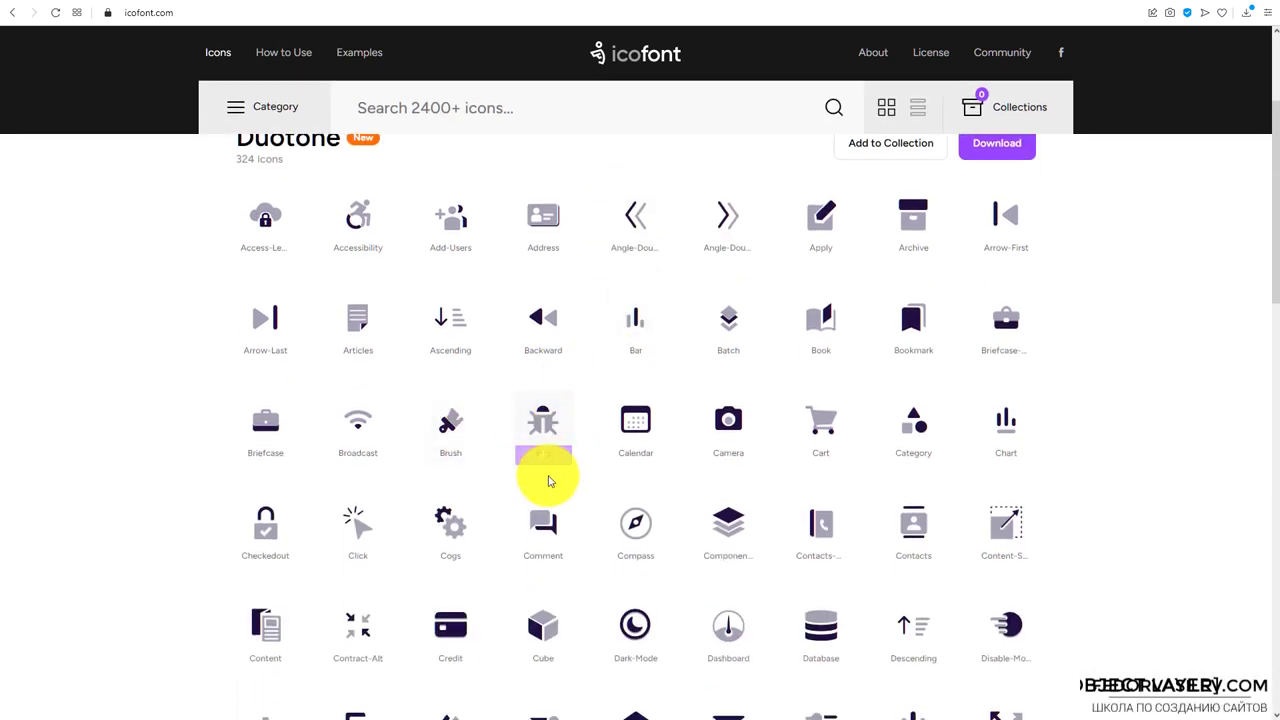
pyautogui.click(541, 456)
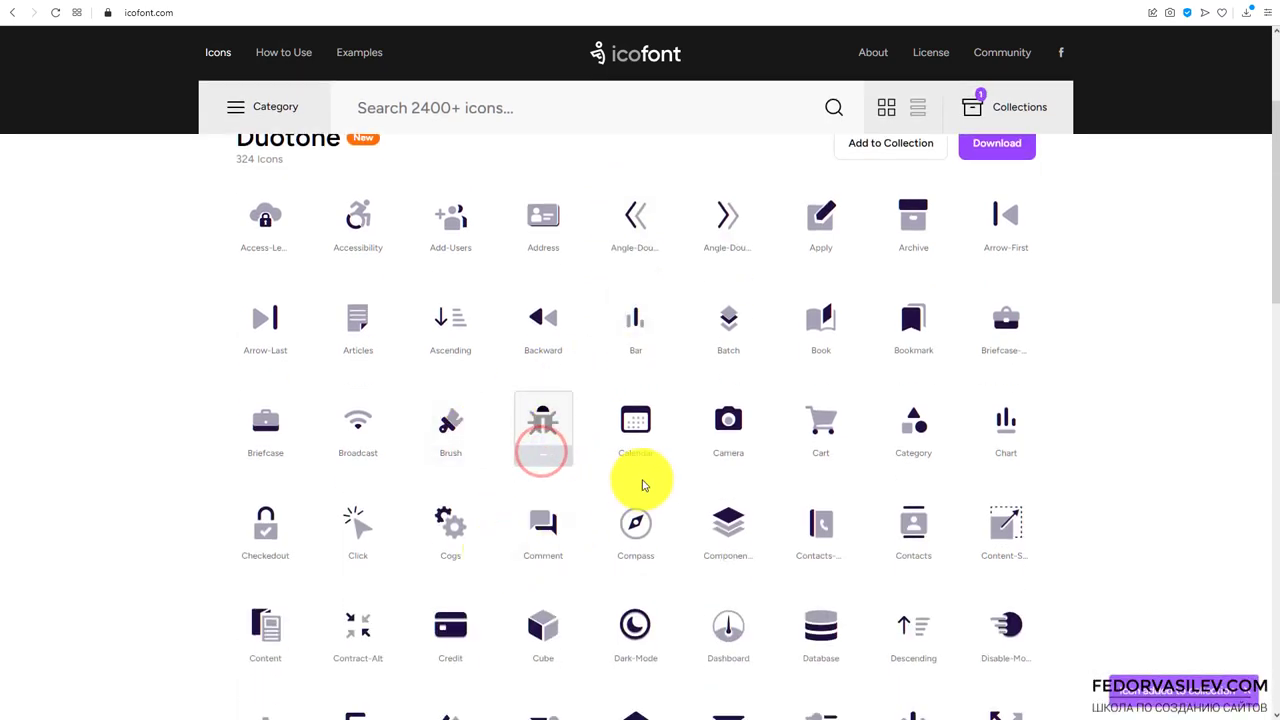
# Add the Cart and Scissors icons from the Duotone set to the collection and download the collection
pyautogui.click(824, 459)
pyautogui.scroll(-10, 694, 434)
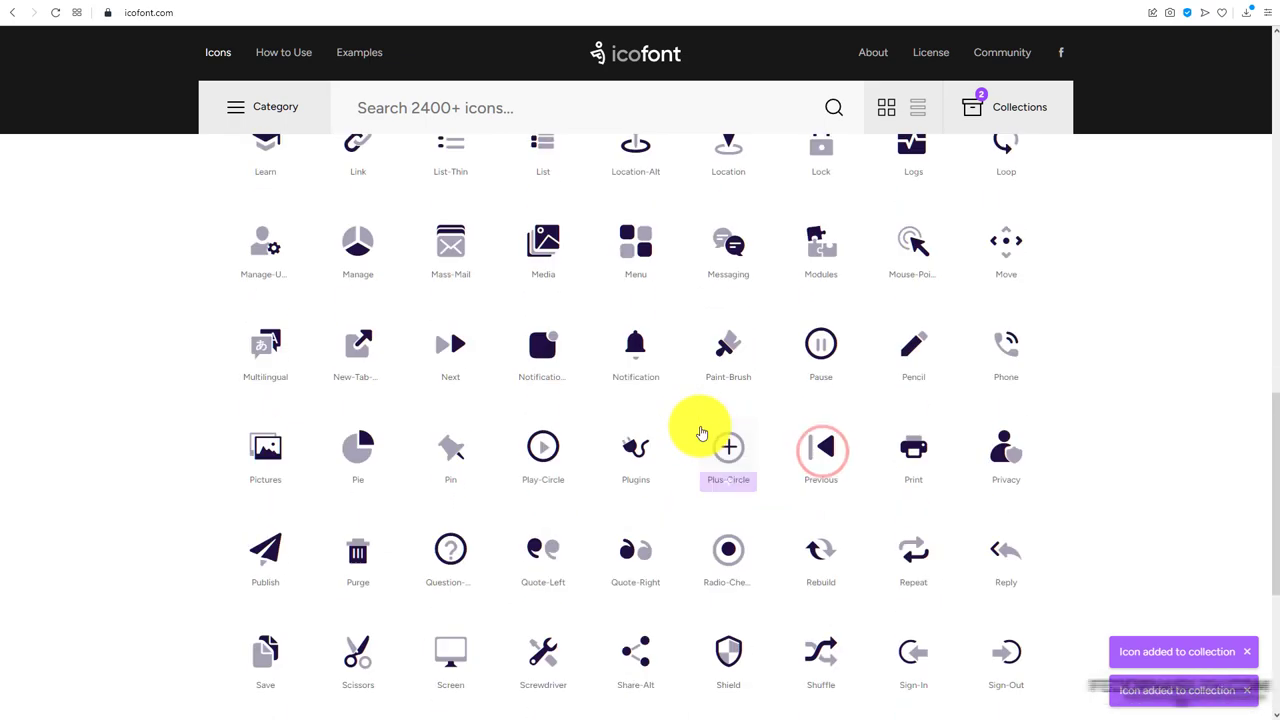
pyautogui.moveTo(345, 690)
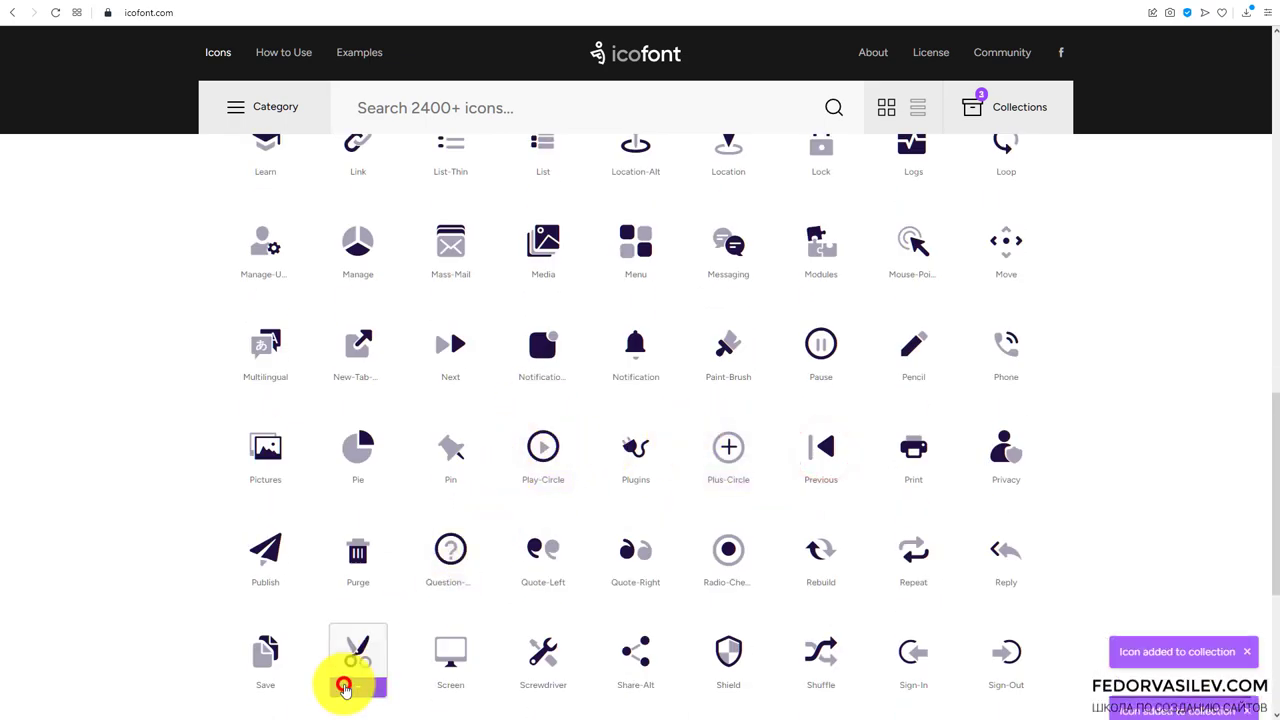
pyautogui.scroll(10, 557, 571)
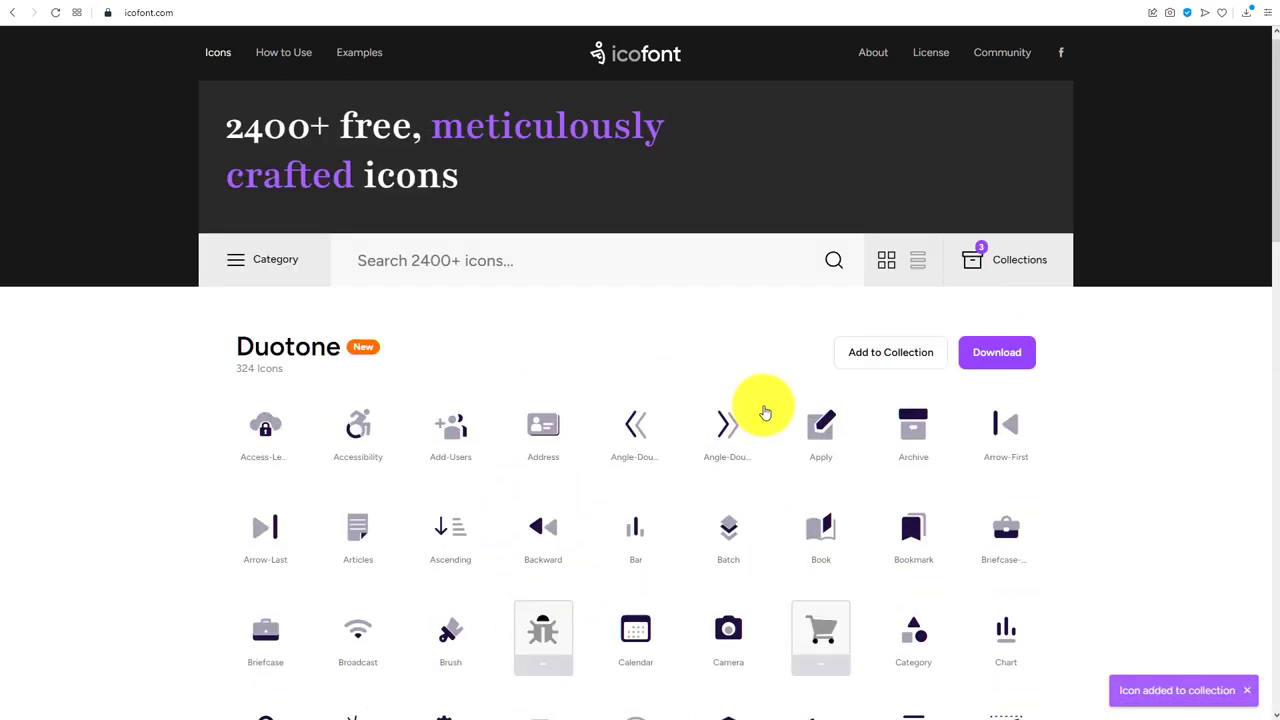
pyautogui.click(1000, 265)
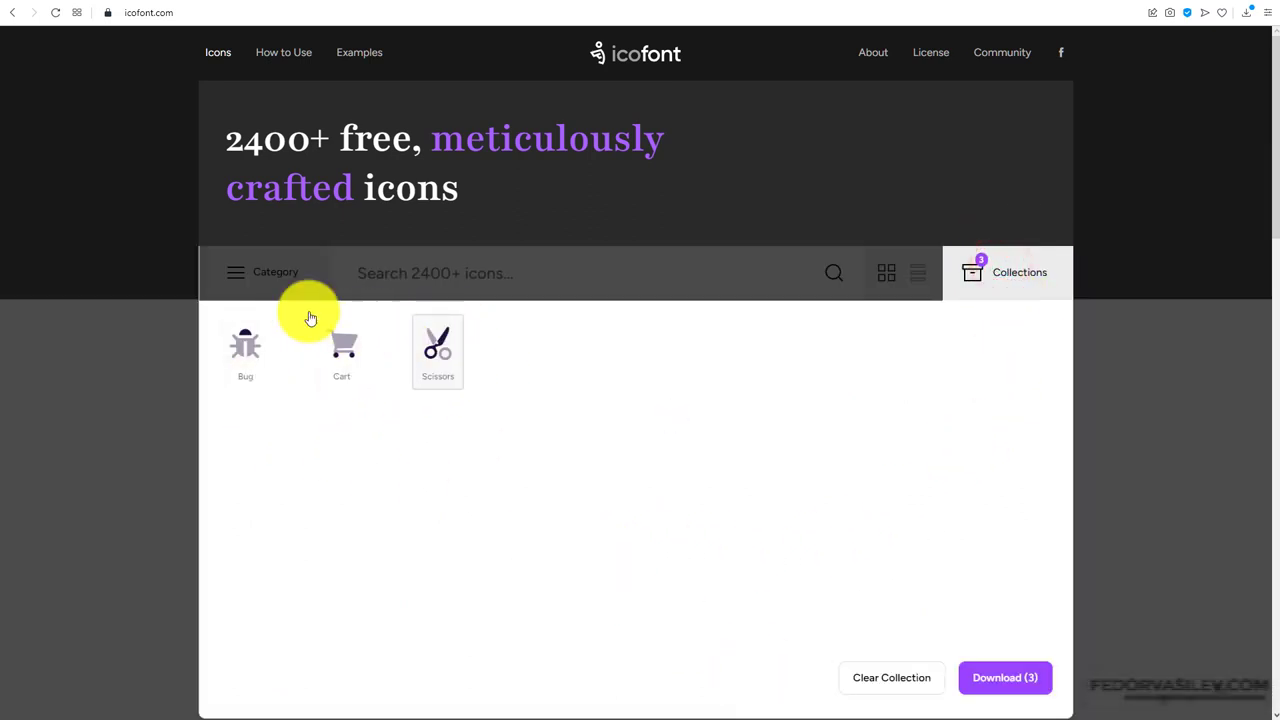
pyautogui.click(985, 666)
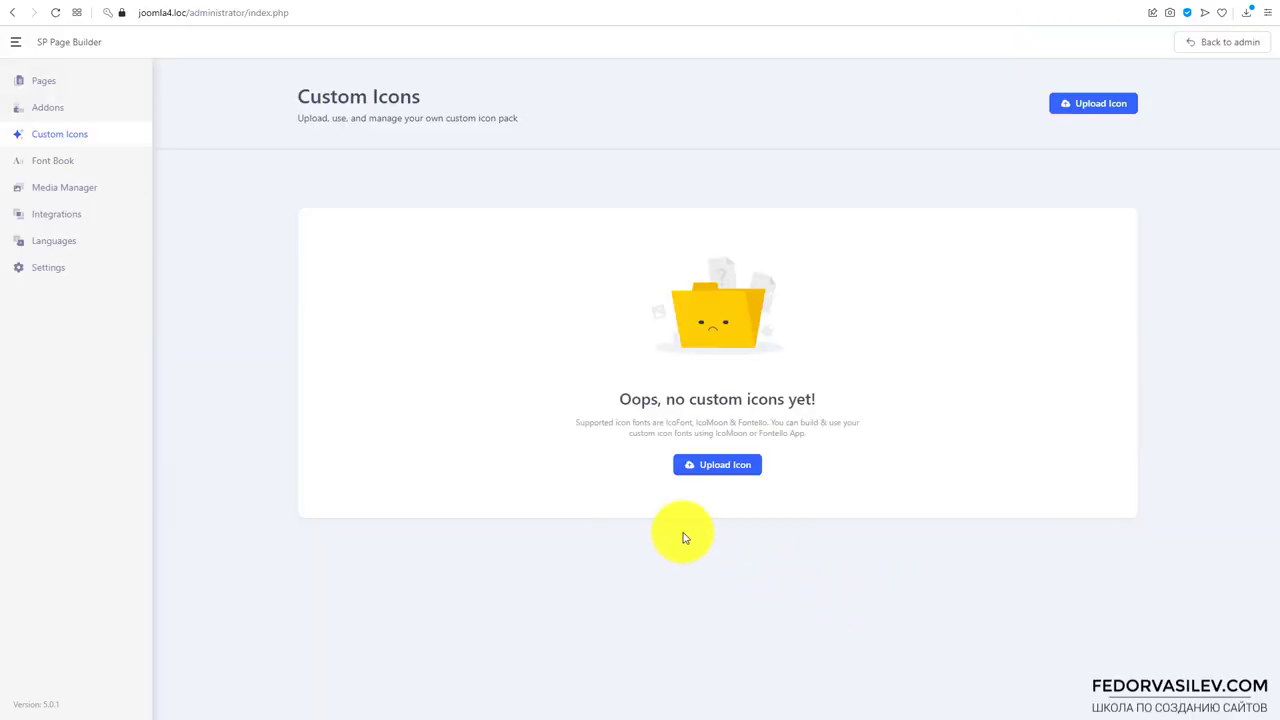
# Upload icofont.zip as a custom icon pack in SP Page Builder, and switch the IcoFont pack off and on again
pyautogui.click(698, 465)
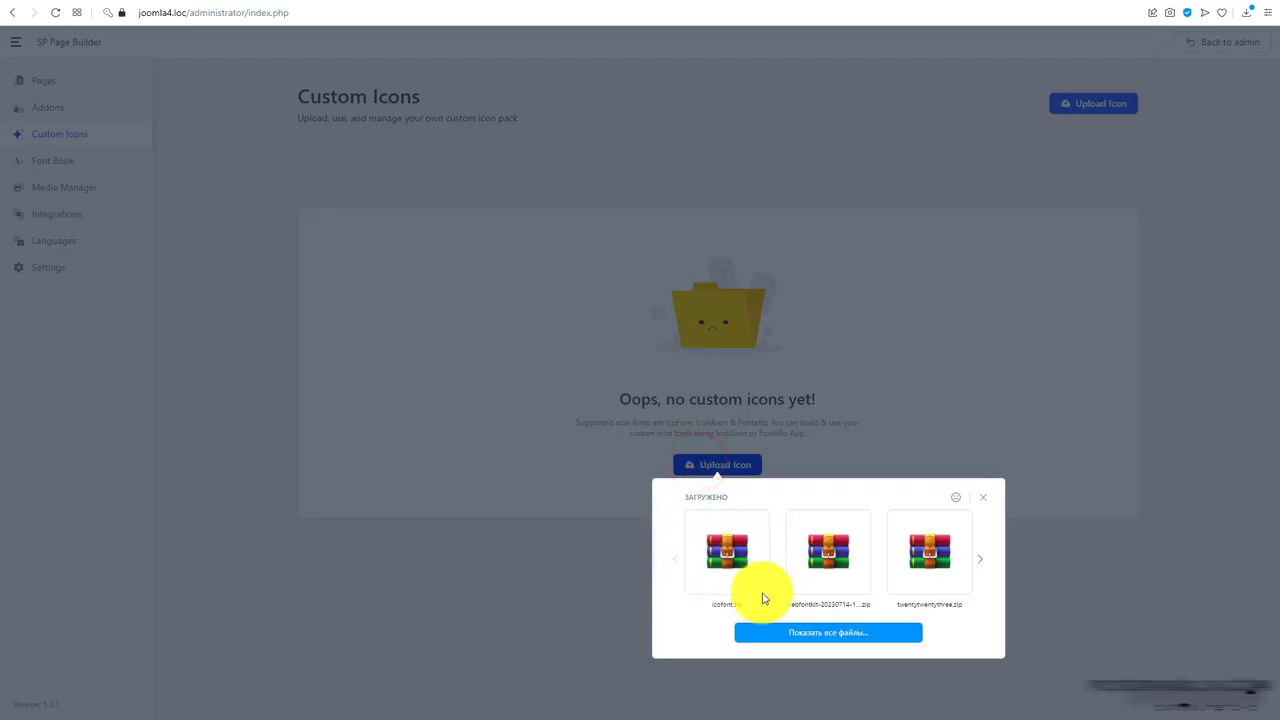
pyautogui.moveTo(737, 571); pyautogui.dragTo(580, 586)
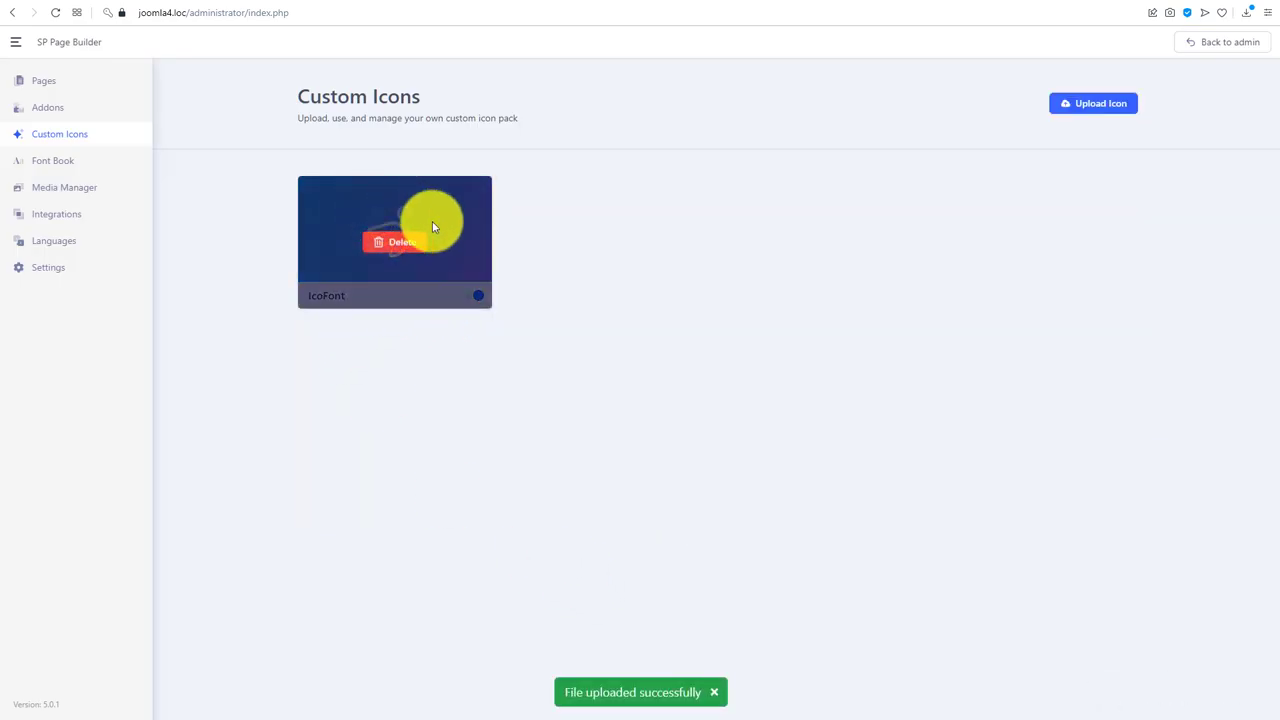
pyautogui.click(470, 295)
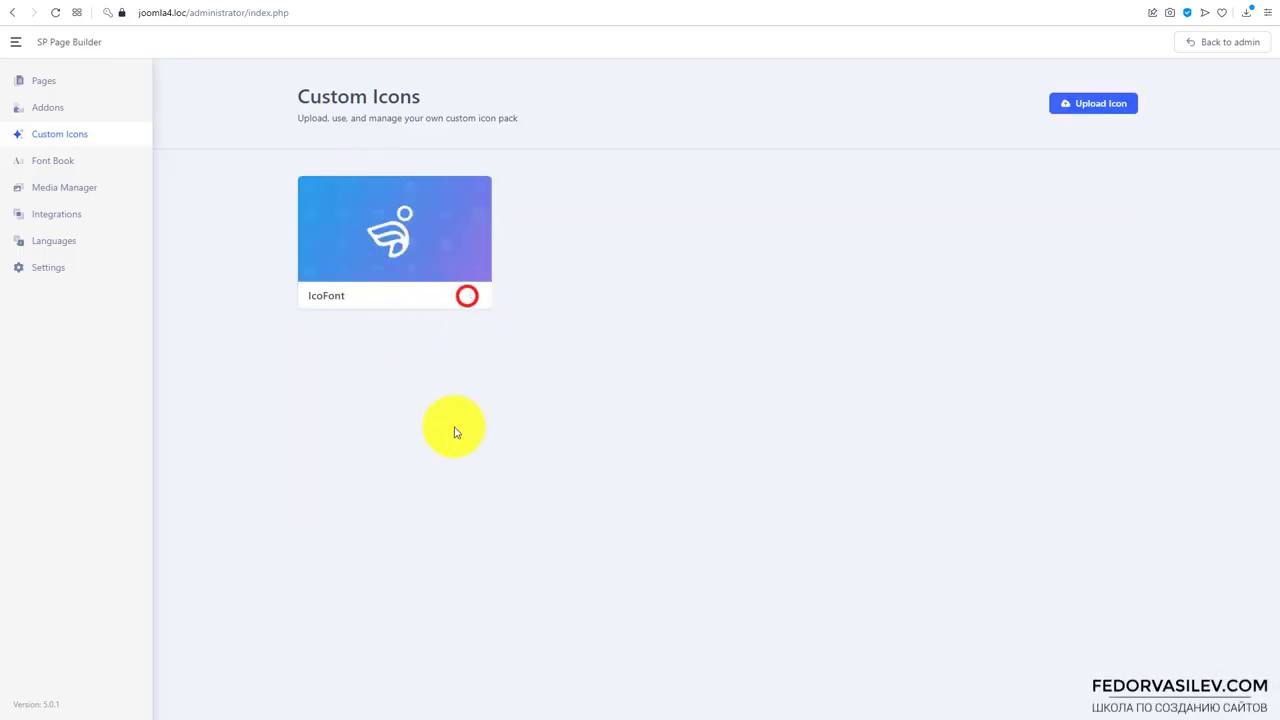
pyautogui.click(478, 295)
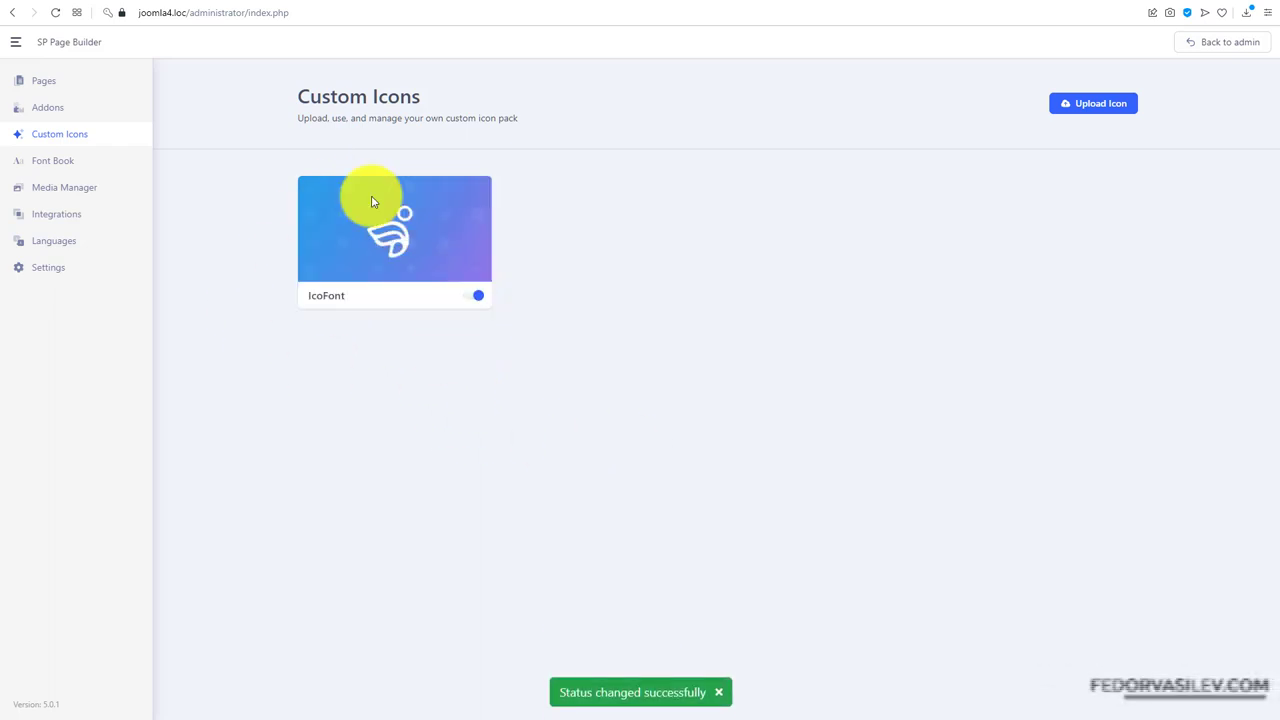
# Disable and re-enable the Articles Scroller addon in Addons Management and look through the addon list
pyautogui.click(56, 110)
pyautogui.scroll(-4, 330, 330)
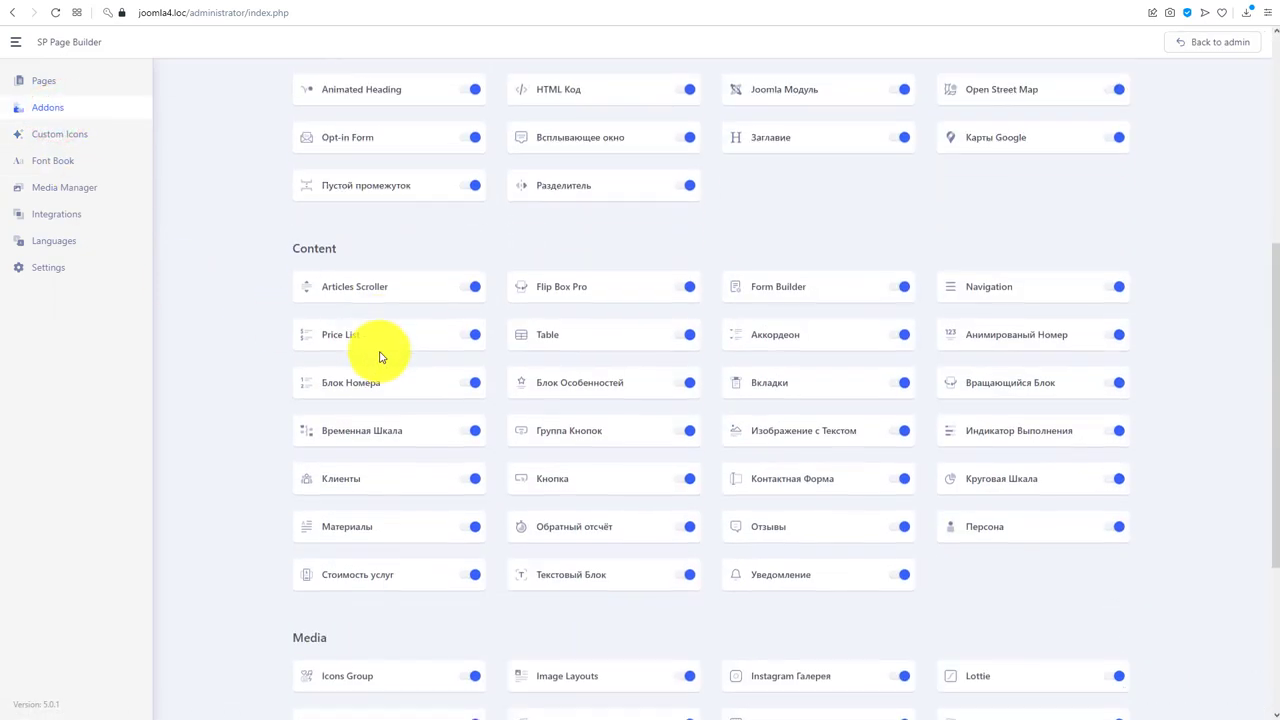
pyautogui.click(470, 287)
pyautogui.scroll(-2, 560, 354)
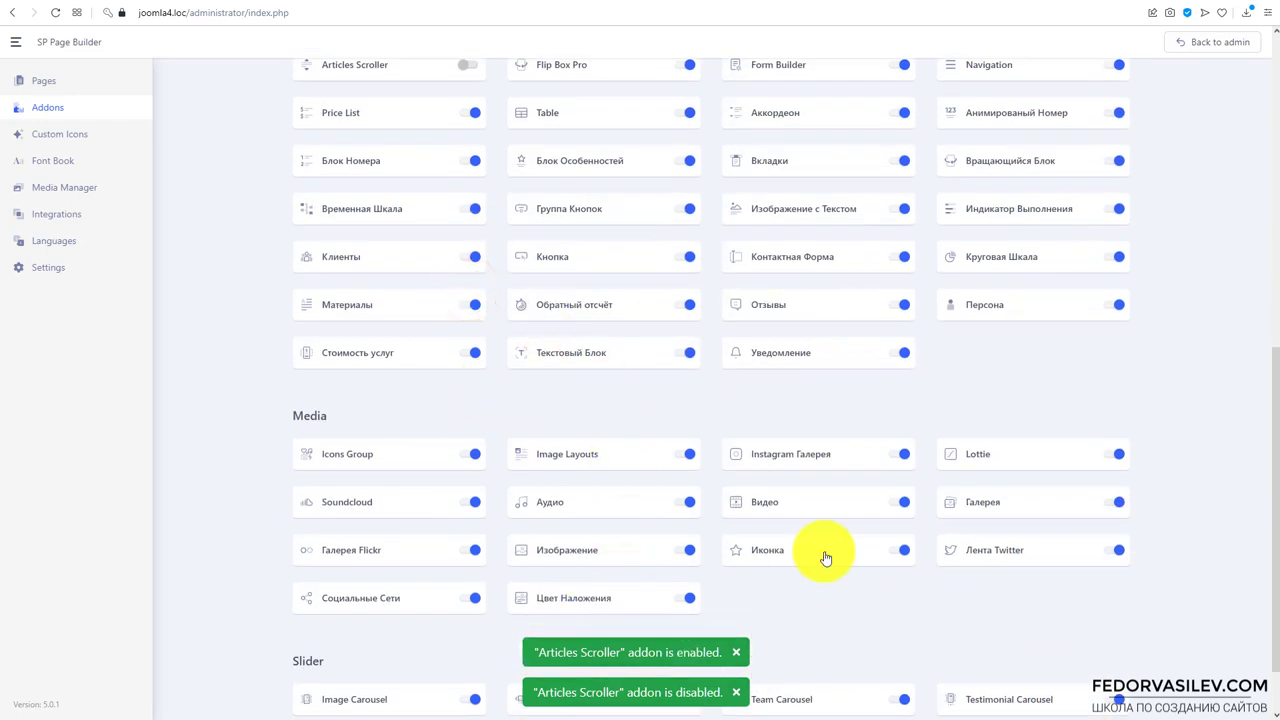
pyautogui.scroll(6, 471, 286)
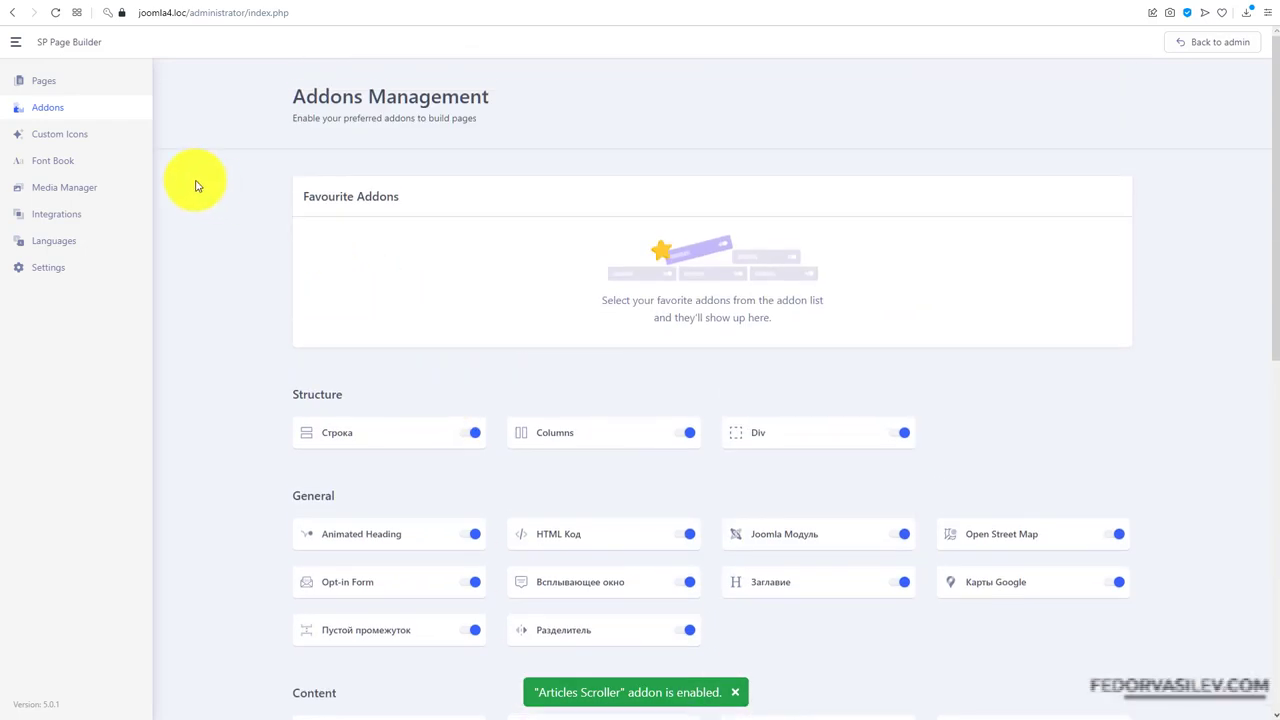
# Create a new page named "демо" and add a section with the single-column 12 layout
pyautogui.click(45, 82)
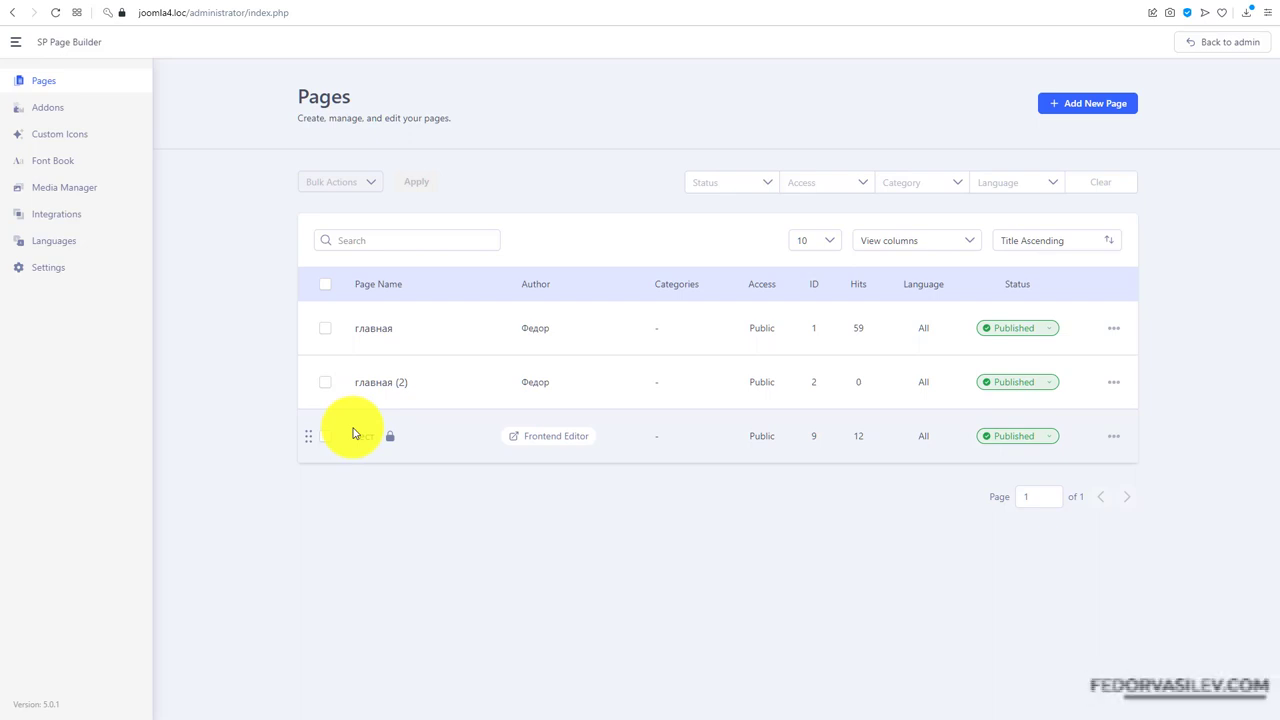
pyautogui.click(1080, 106)
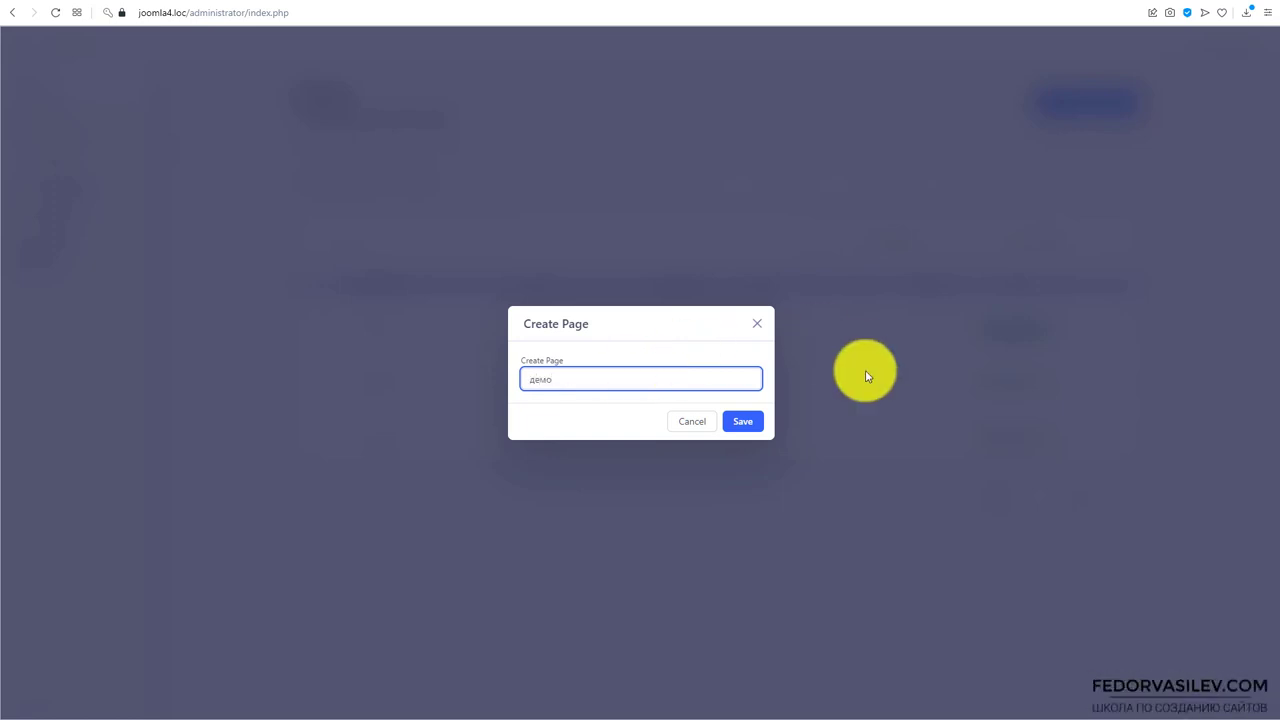
pyautogui.click(745, 427)
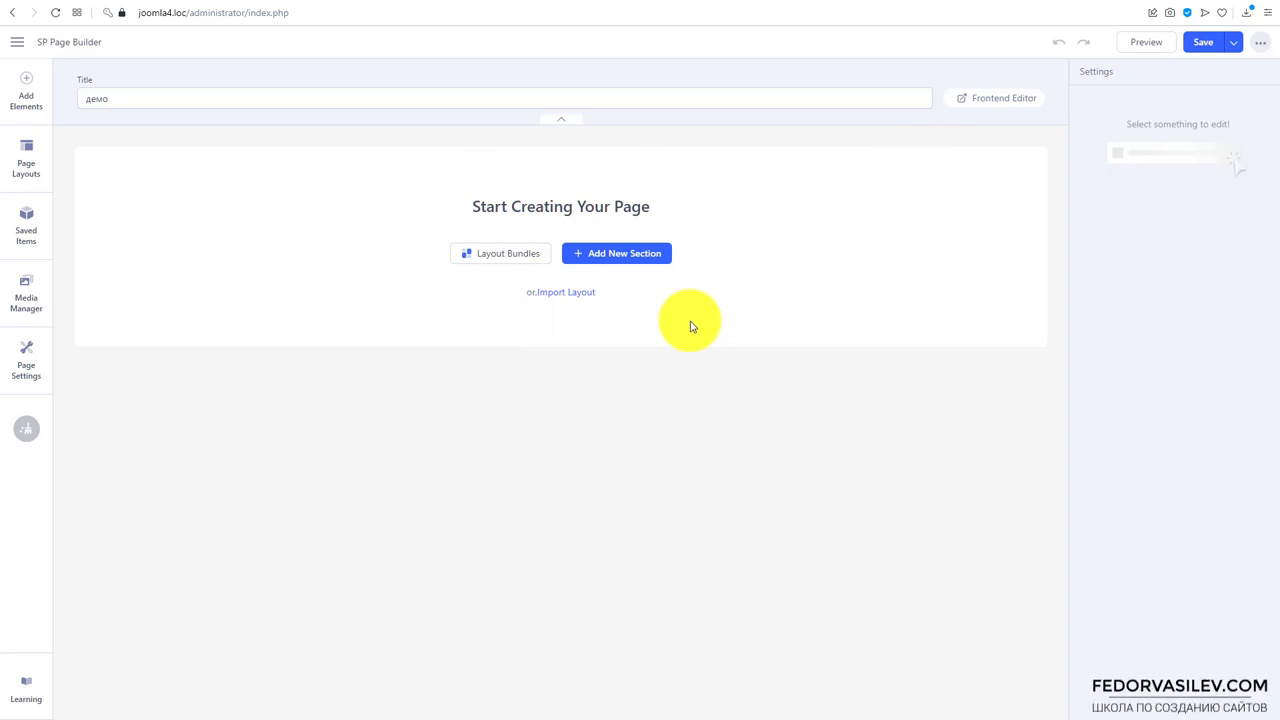
pyautogui.click(590, 257)
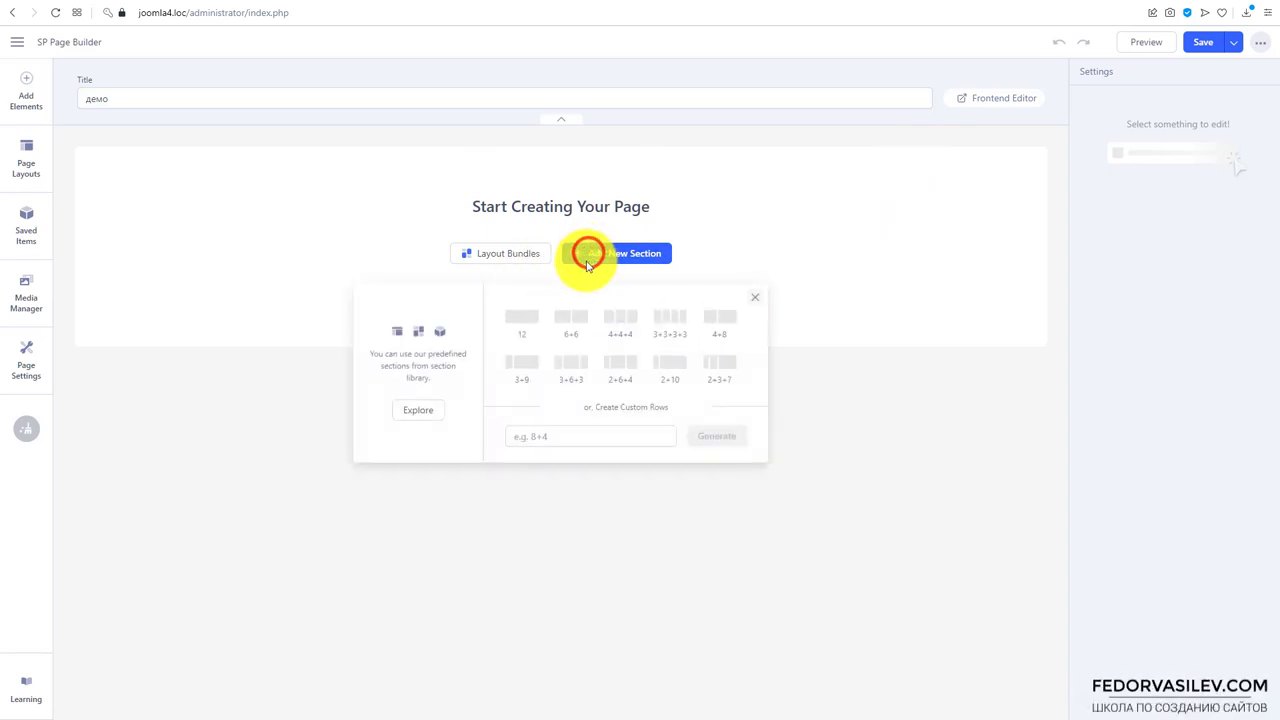
pyautogui.click(531, 325)
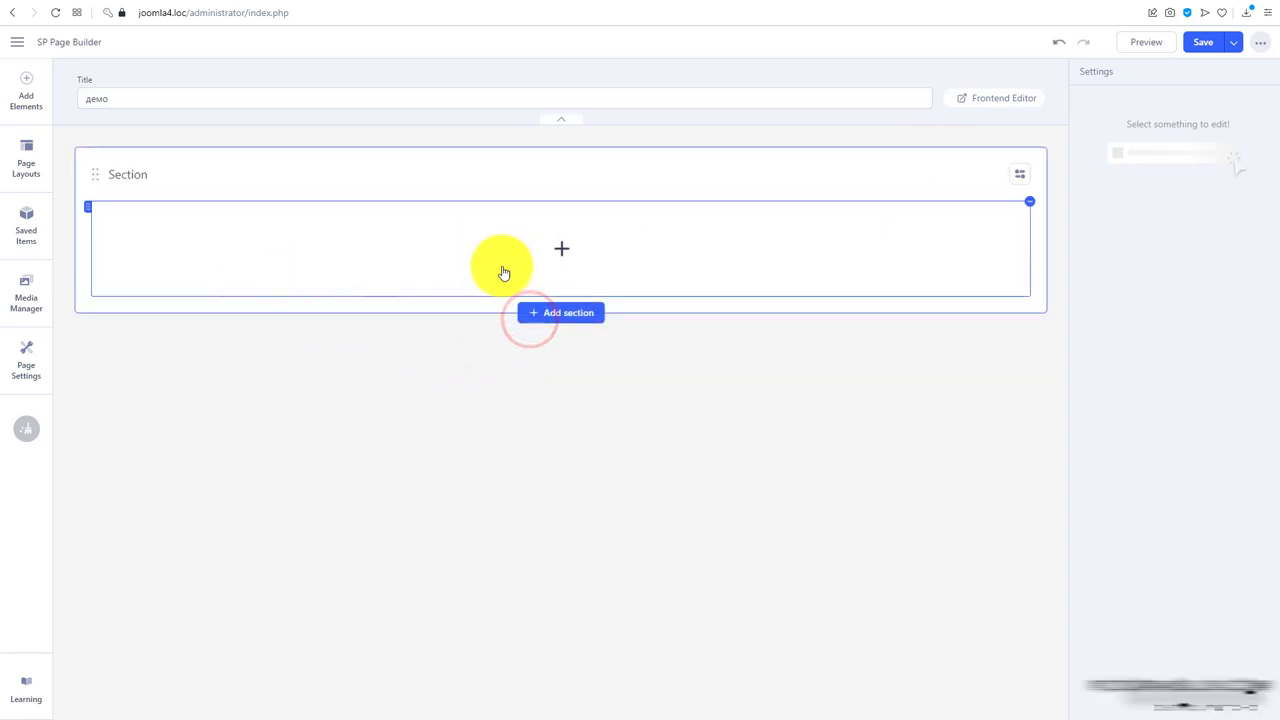
# Add the Animated Heading and Opt-in Form addons to the section and save the page
pyautogui.click(557, 251)
pyautogui.moveTo(95, 250); pyautogui.dragTo(632, 254)
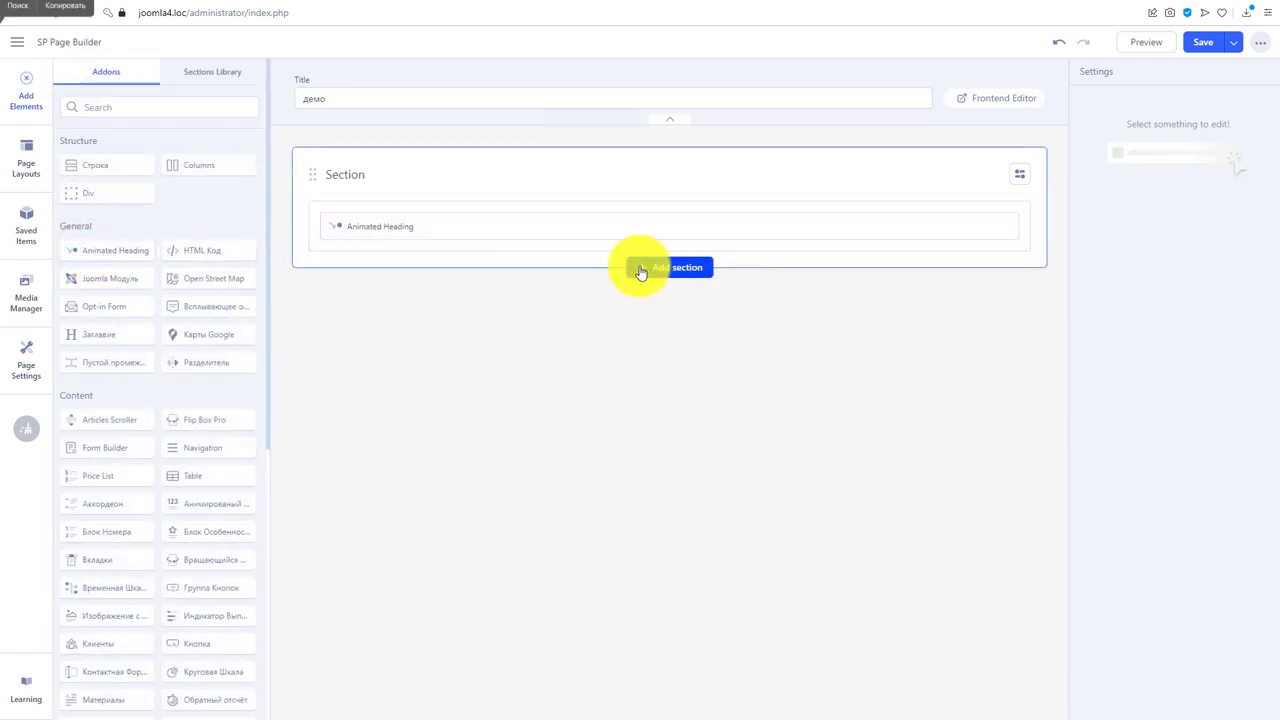
pyautogui.moveTo(132, 298); pyautogui.dragTo(370, 265)
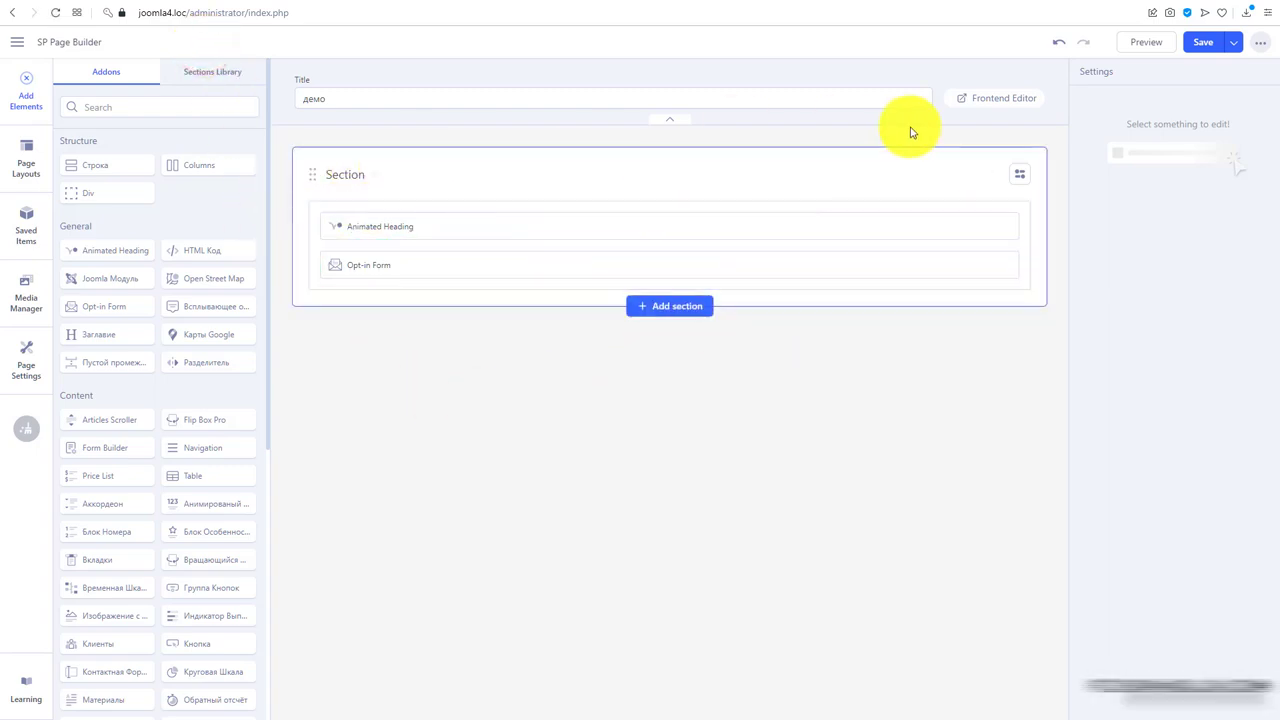
pyautogui.click(1204, 45)
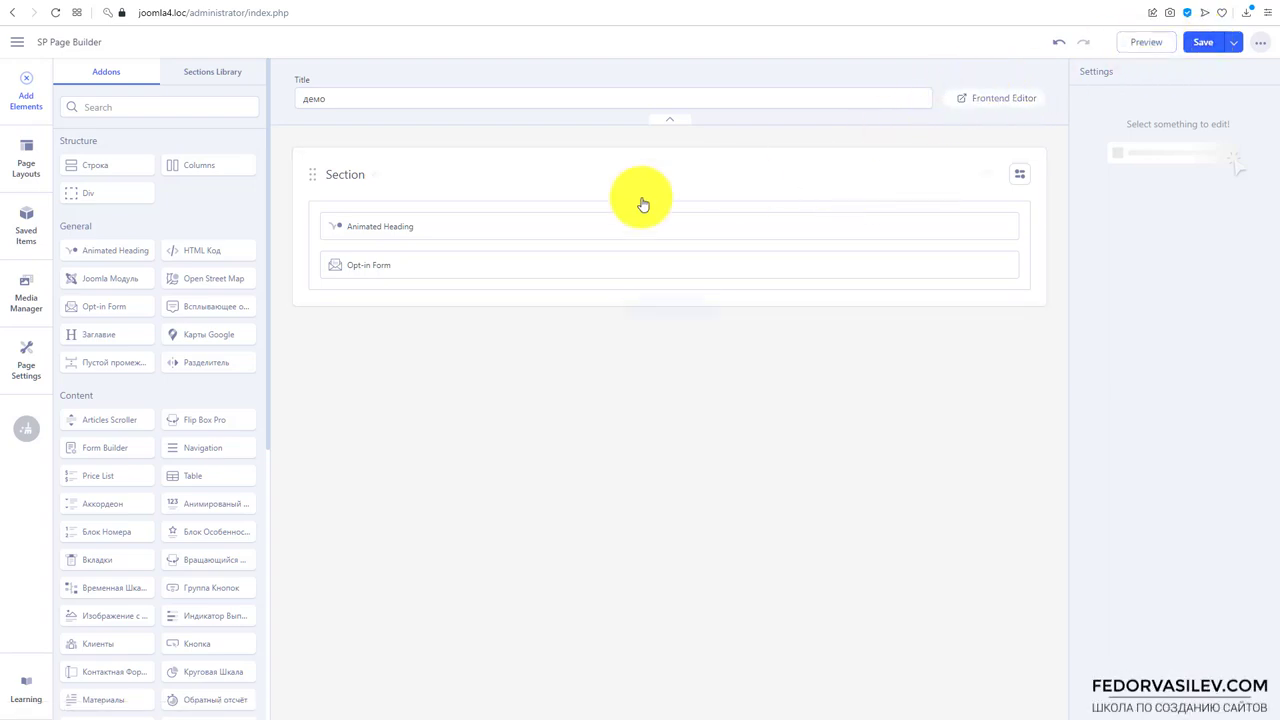
# Open the page in the Frontend Editor and add a new row with a single full-width column
pyautogui.click(993, 104)
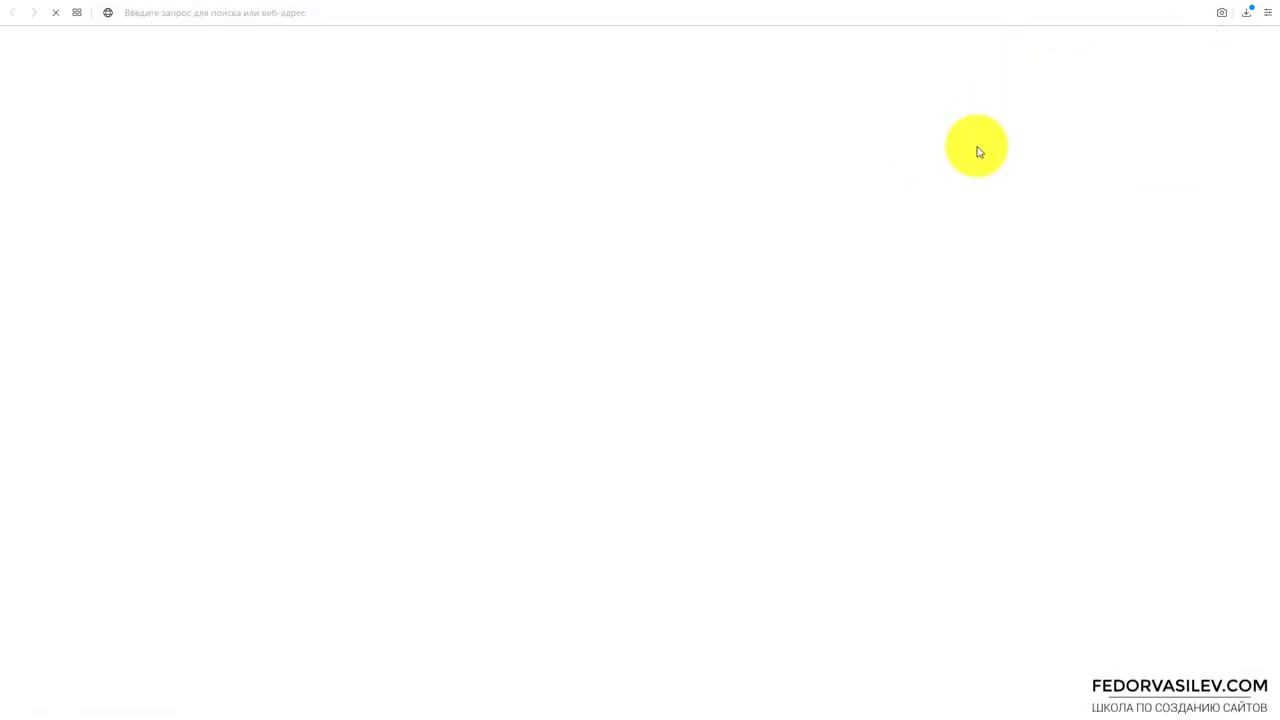
pyautogui.click(212, 263)
pyautogui.click(213, 290)
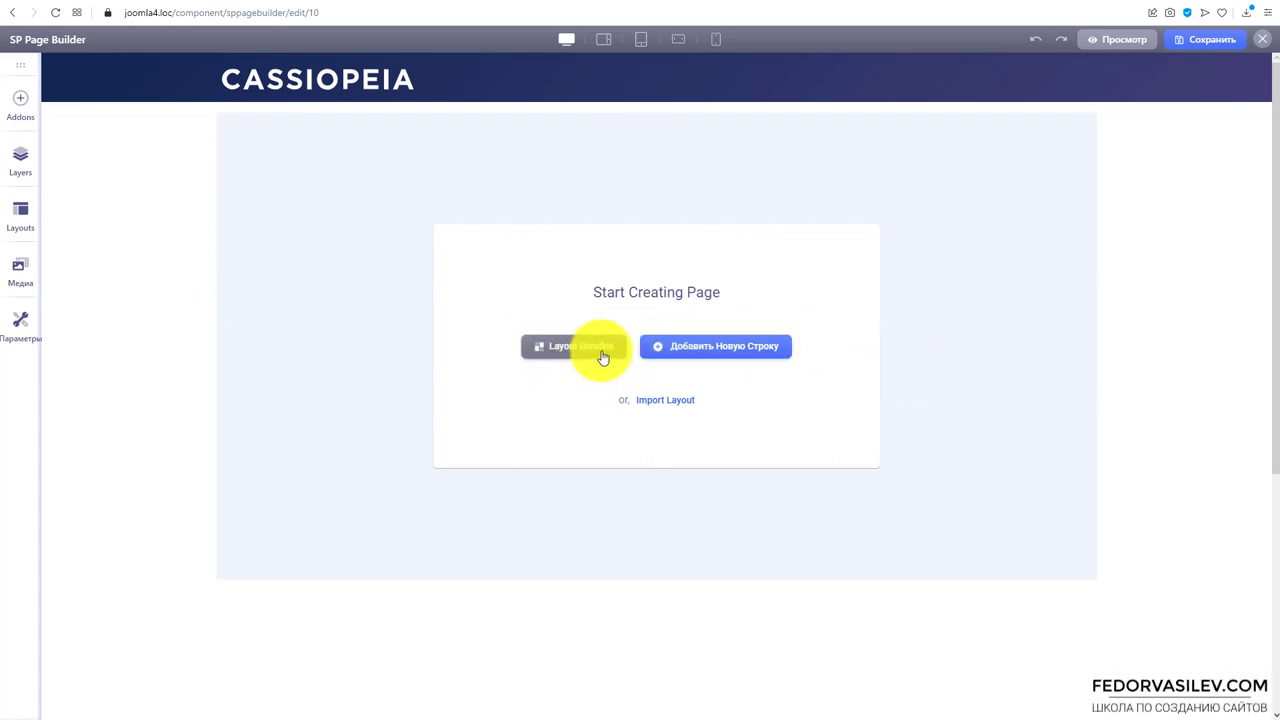
pyautogui.click(674, 350)
pyautogui.click(601, 305)
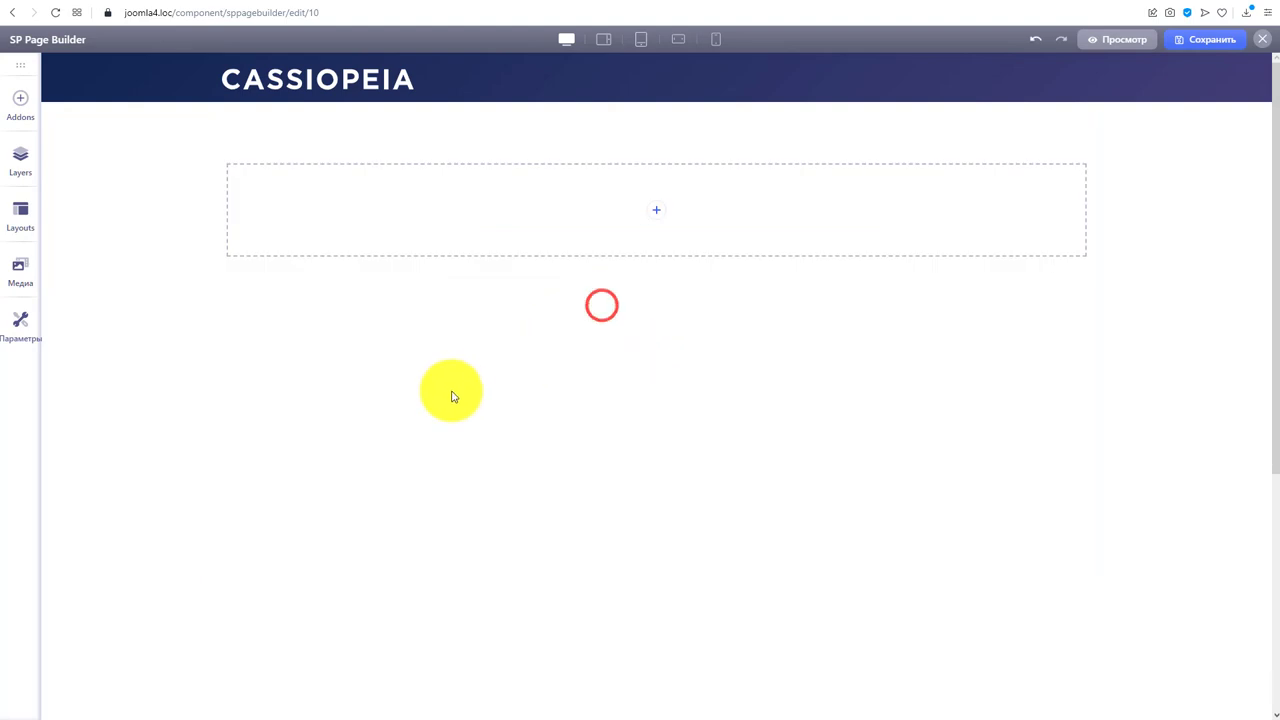
# Try to place the Columns element from the addon list into the empty row
pyautogui.click(656, 209)
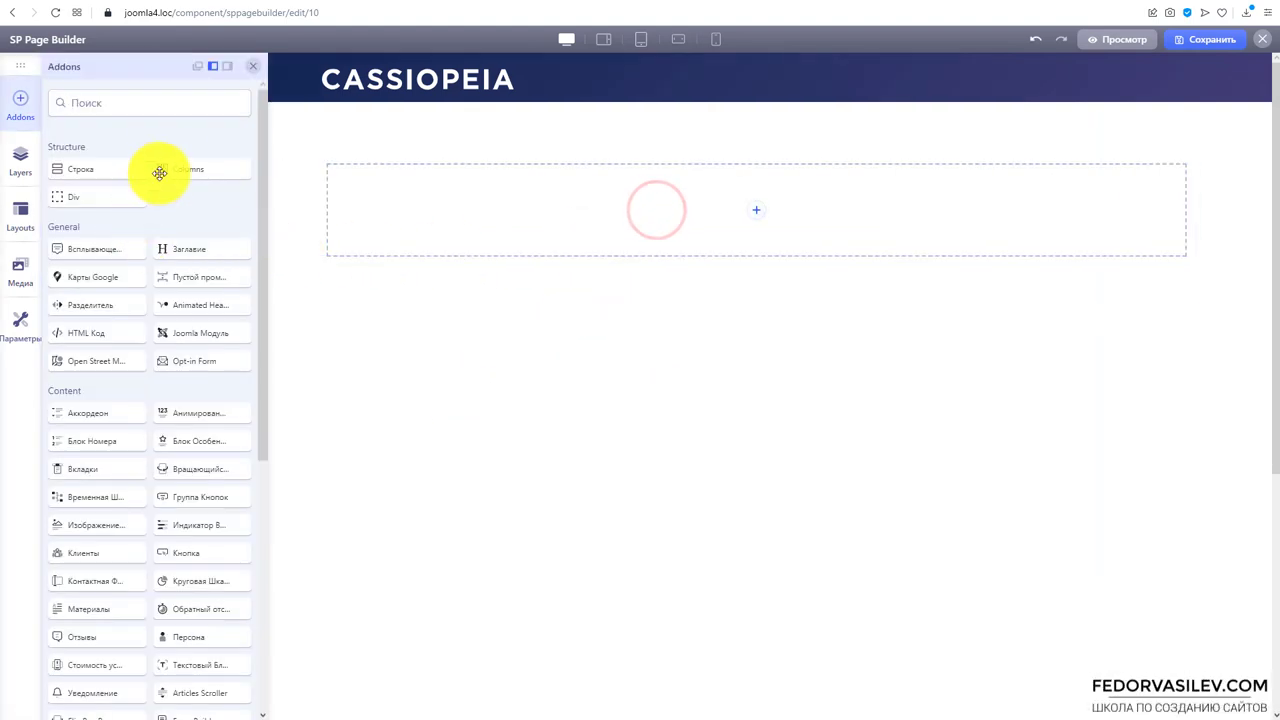
pyautogui.moveTo(197, 168); pyautogui.dragTo(379, 237)
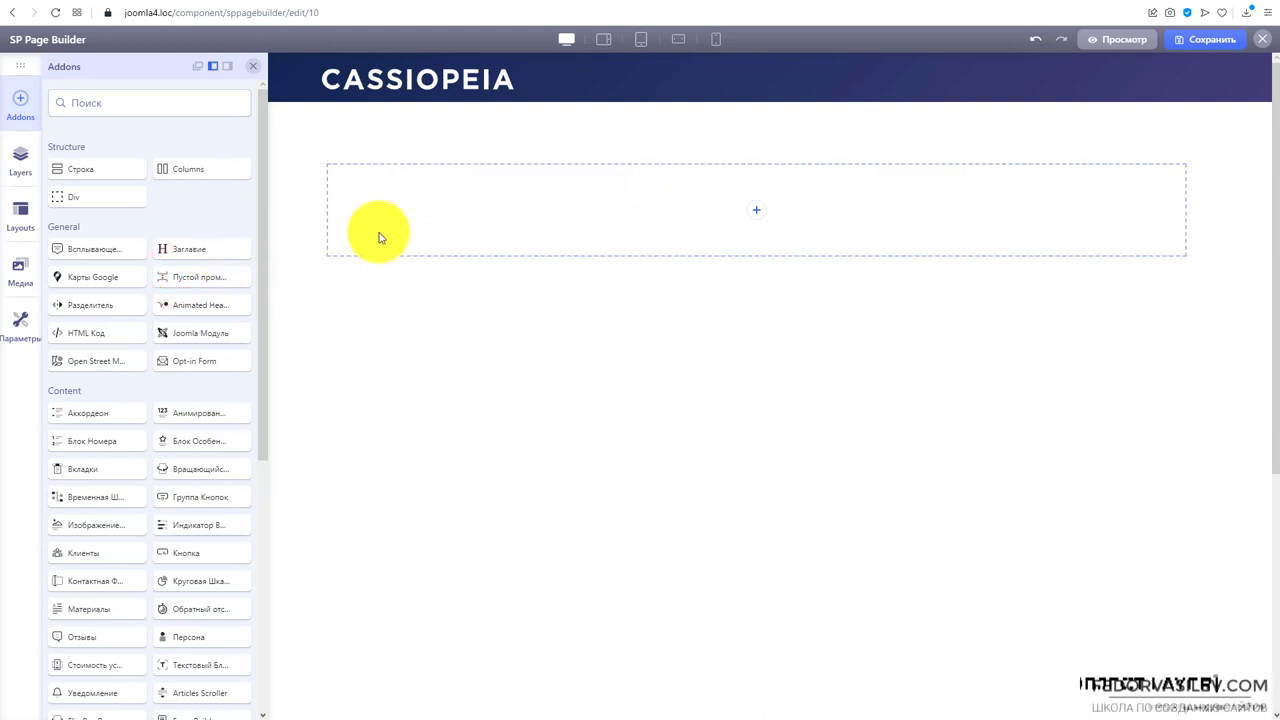
pyautogui.click(766, 214)
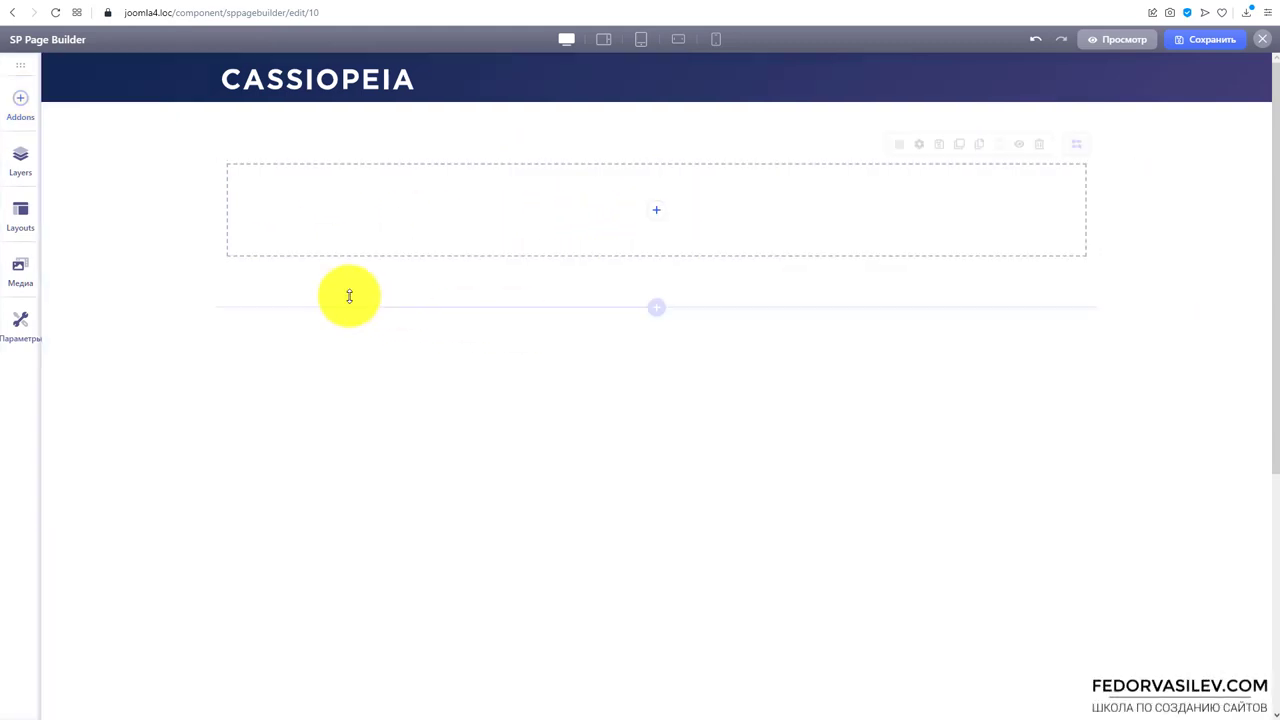
# Browse the ready-made blocks in the layout library and insert the Feature 11 block into the page
pyautogui.click(6, 223)
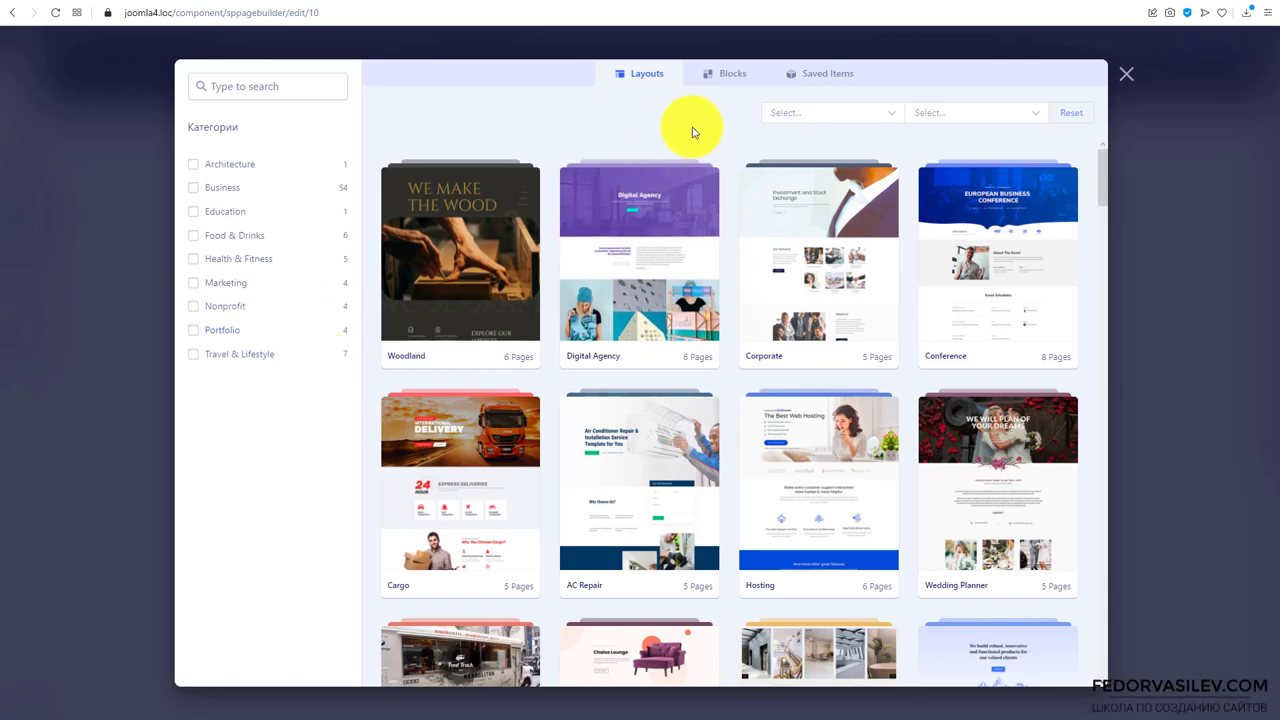
pyautogui.click(728, 78)
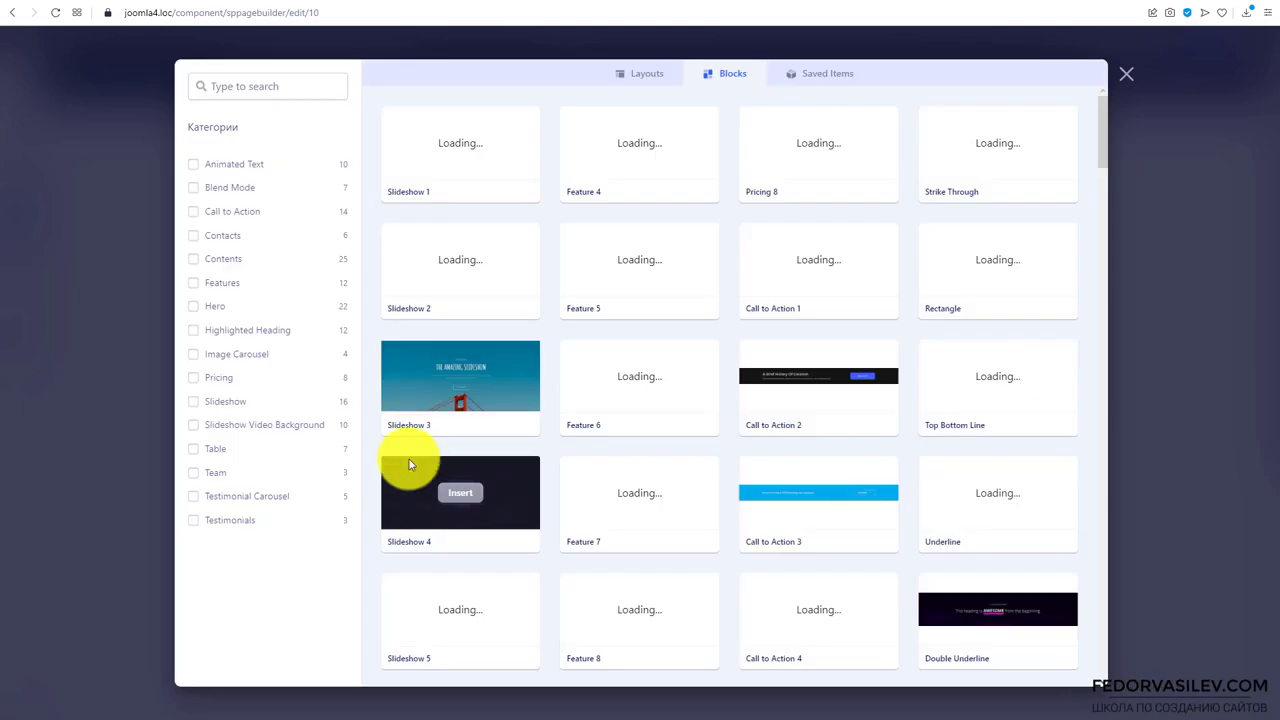
pyautogui.scroll(-3, 600, 335)
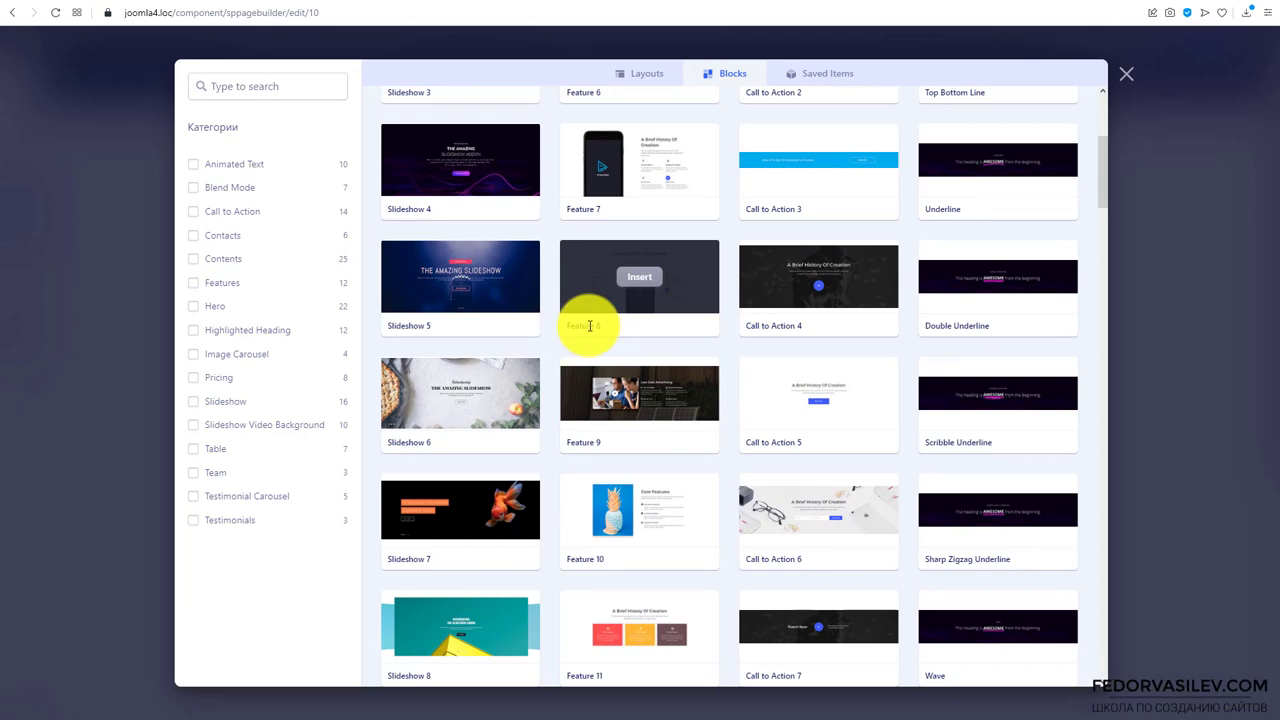
pyautogui.scroll(-4, 589, 320)
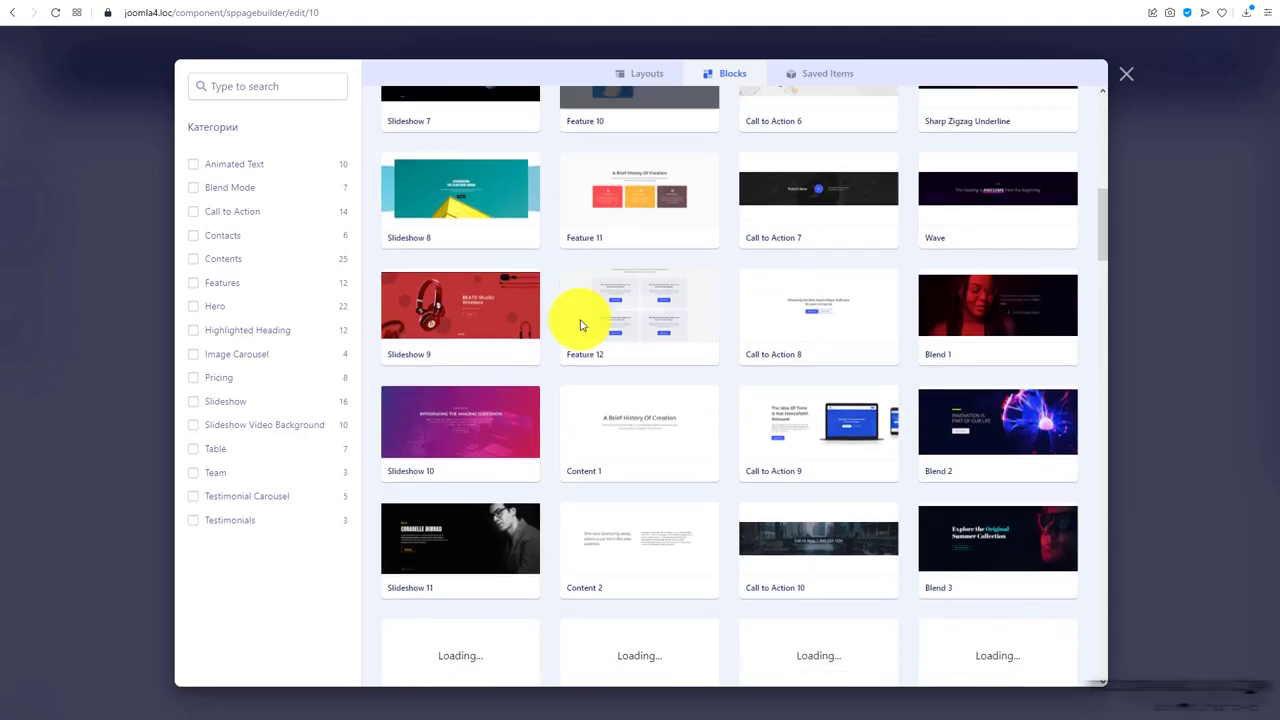
pyautogui.moveTo(607, 322)
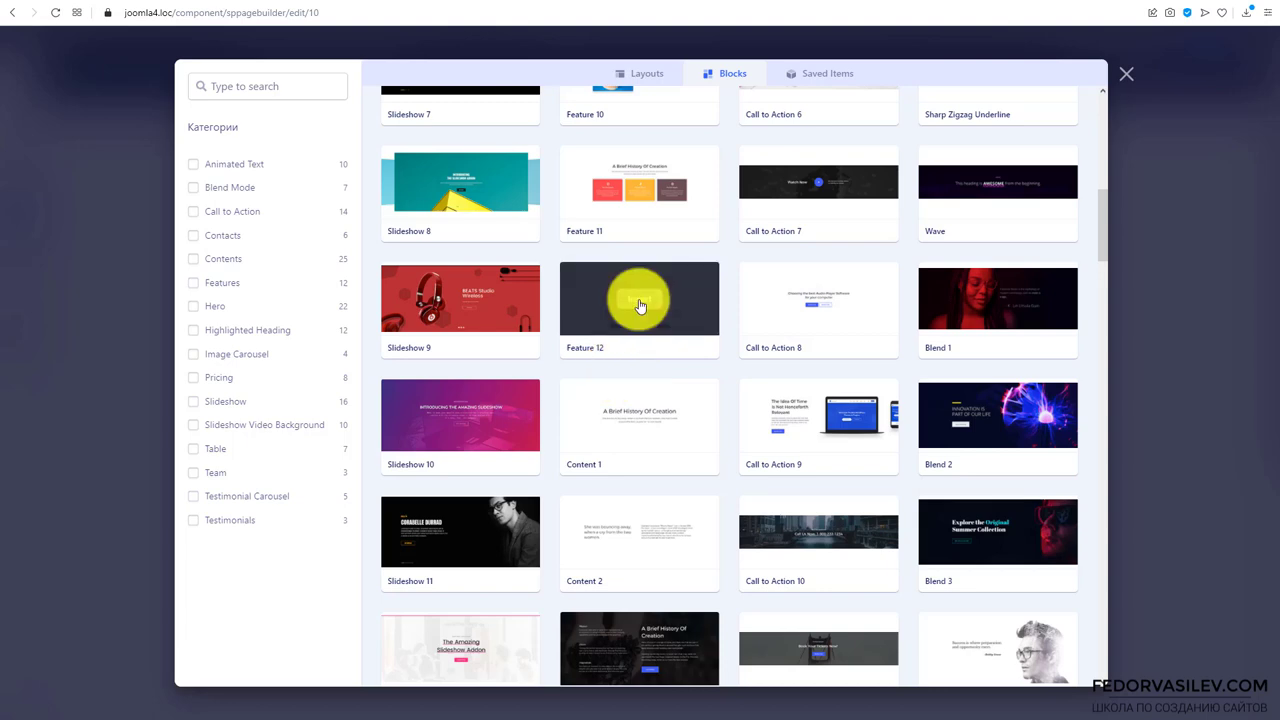
pyautogui.moveTo(812, 301)
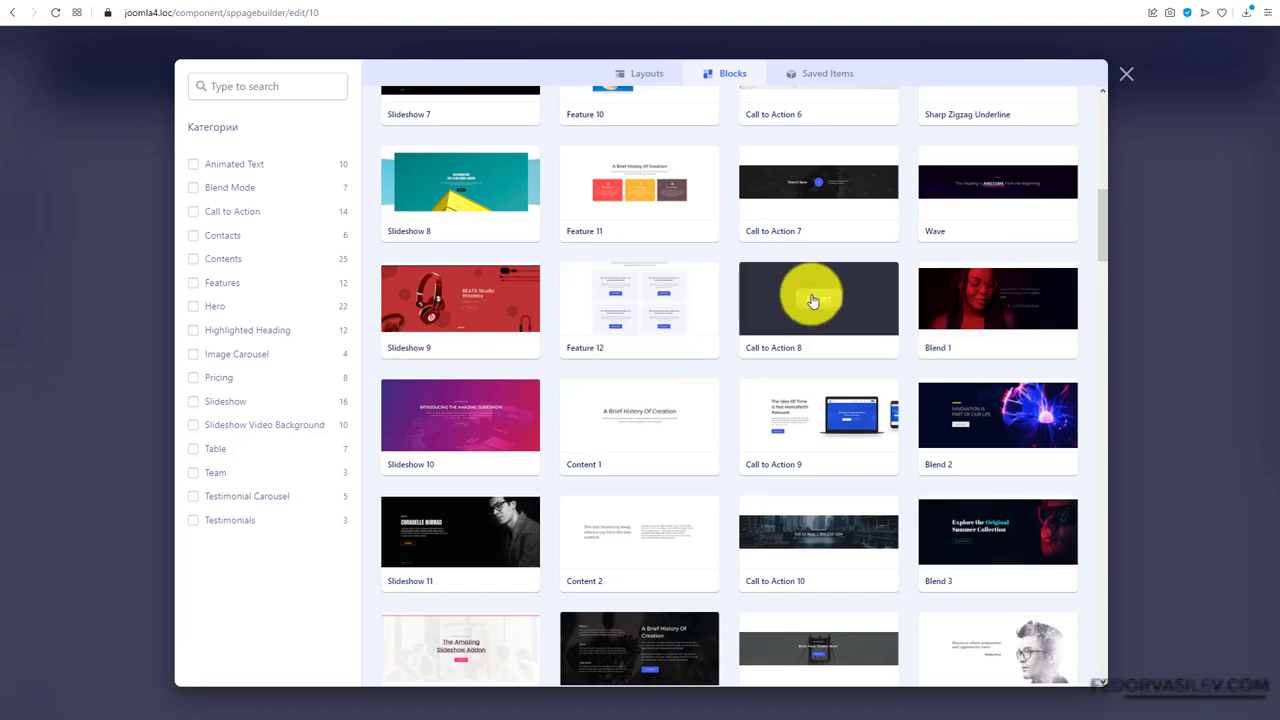
pyautogui.scroll(-2, 810, 297)
pyautogui.scroll(5, 809, 314)
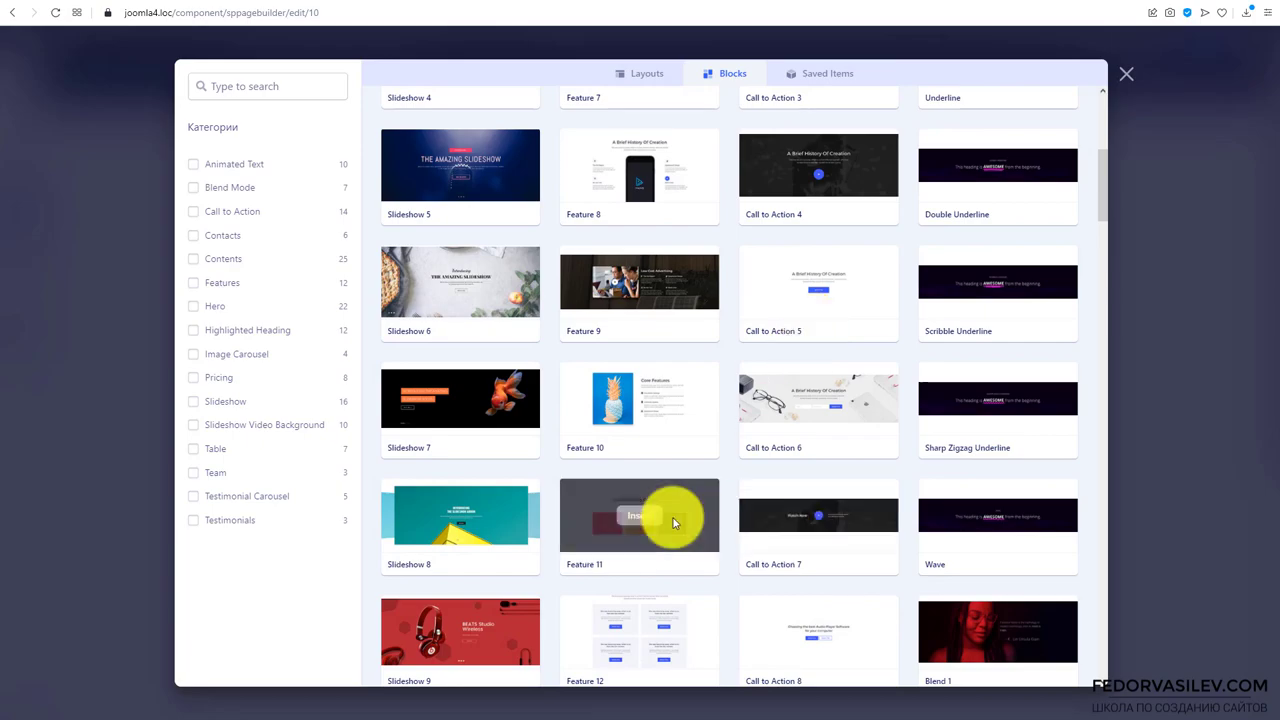
pyautogui.click(640, 513)
pyautogui.scroll(-3, 371, 297)
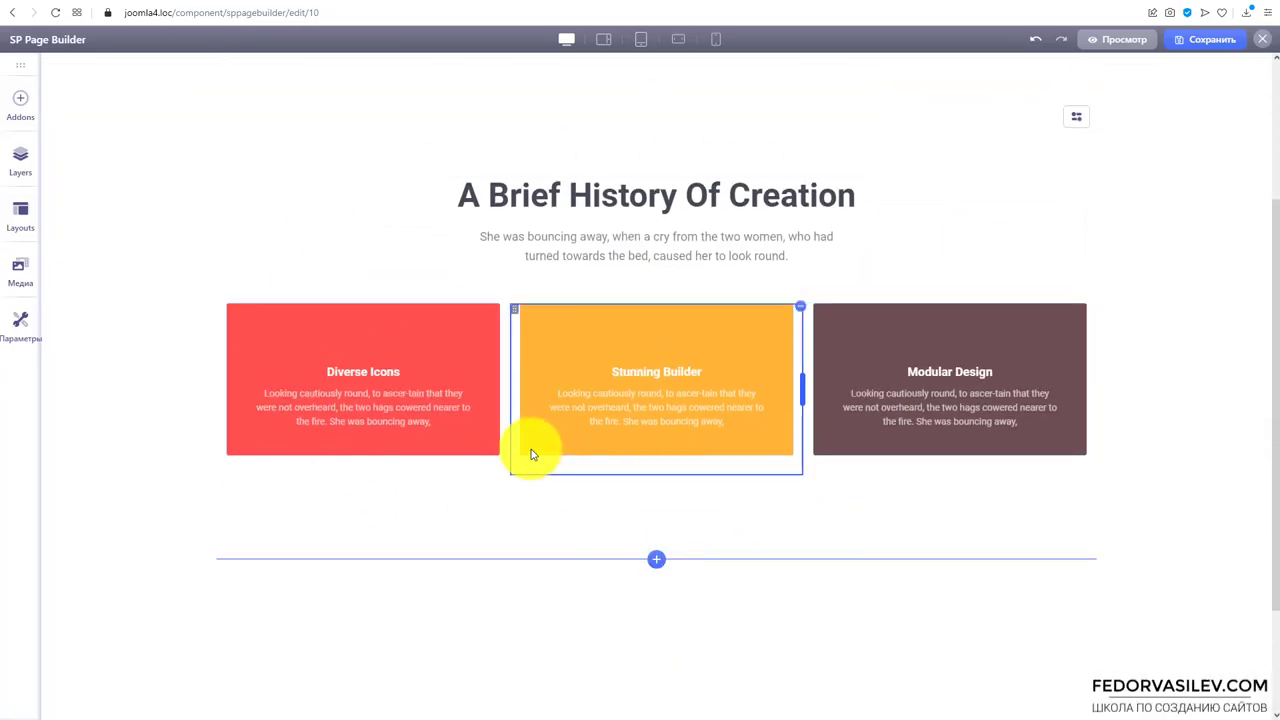
pyautogui.scroll(3, 575, 200)
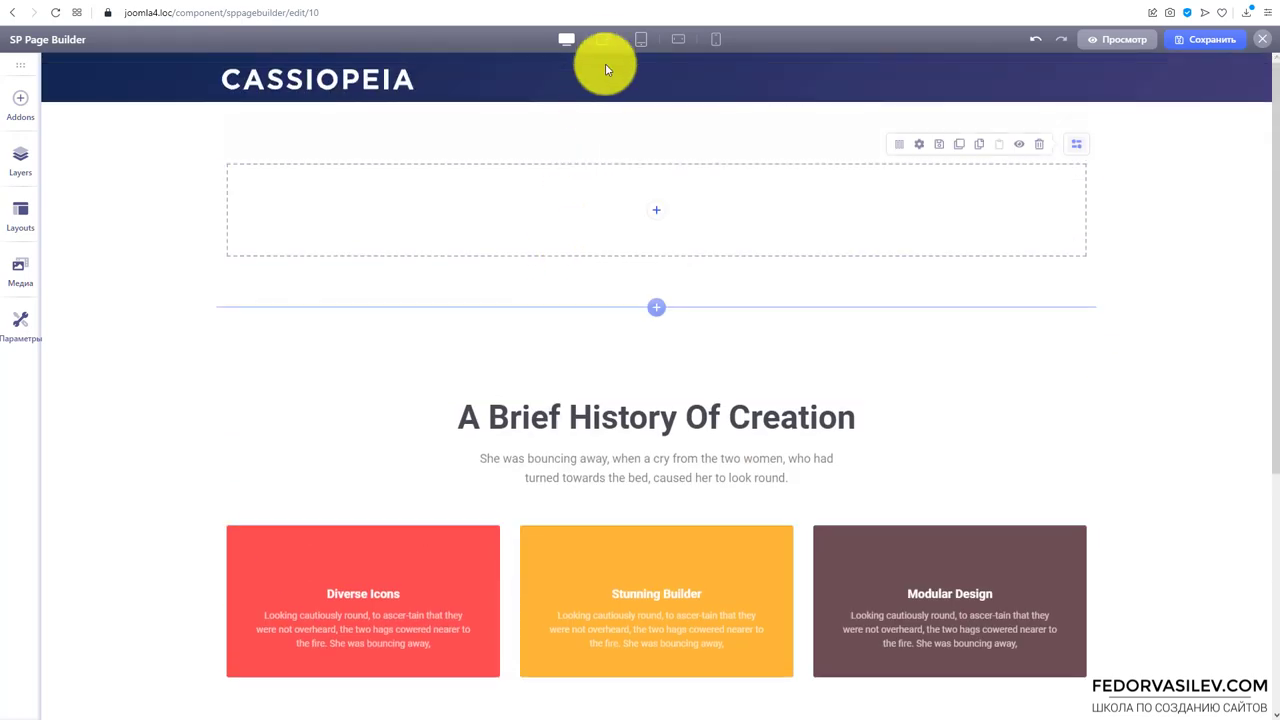
# Preview the page in each of the tablet and phone layouts, then return to the desktop view
pyautogui.click(603, 39)
pyautogui.click(641, 42)
pyautogui.click(678, 40)
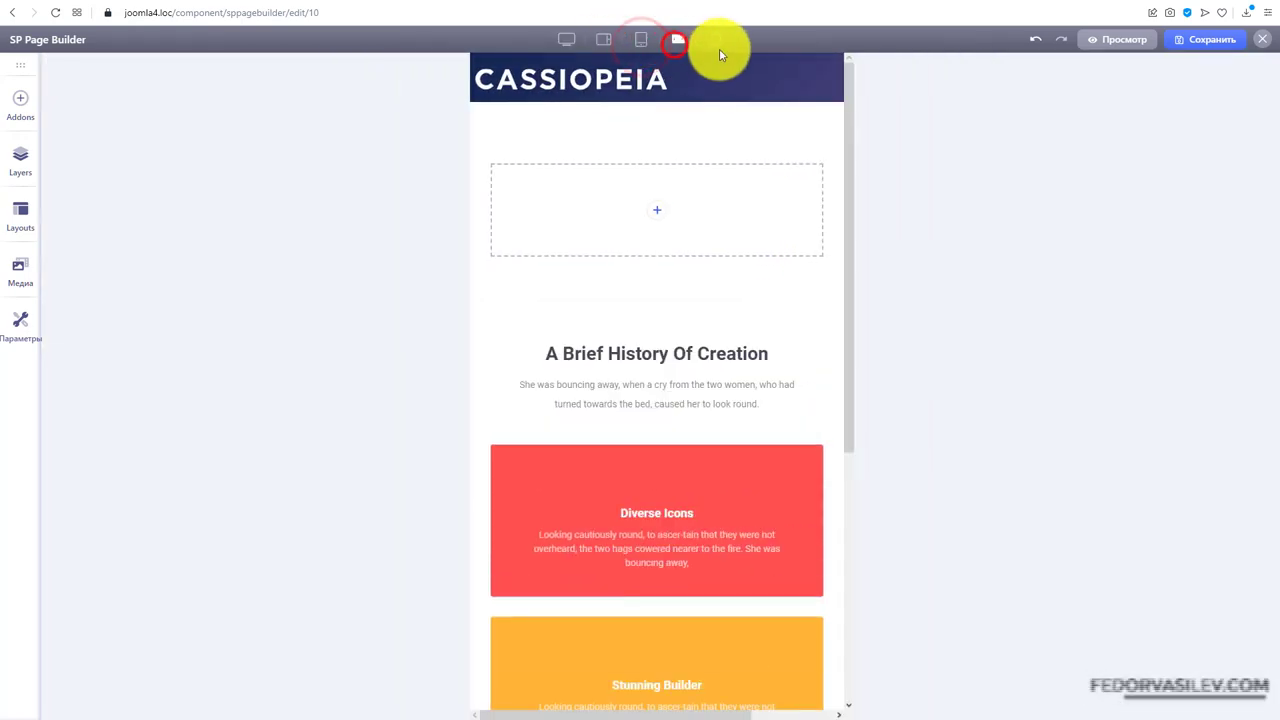
pyautogui.click(716, 40)
pyautogui.click(564, 42)
# Give the column holding the "Diverse Icons" card a solid background colour of #739A5B from the цвет-2 palette
pyautogui.scroll(-2, 406, 351)
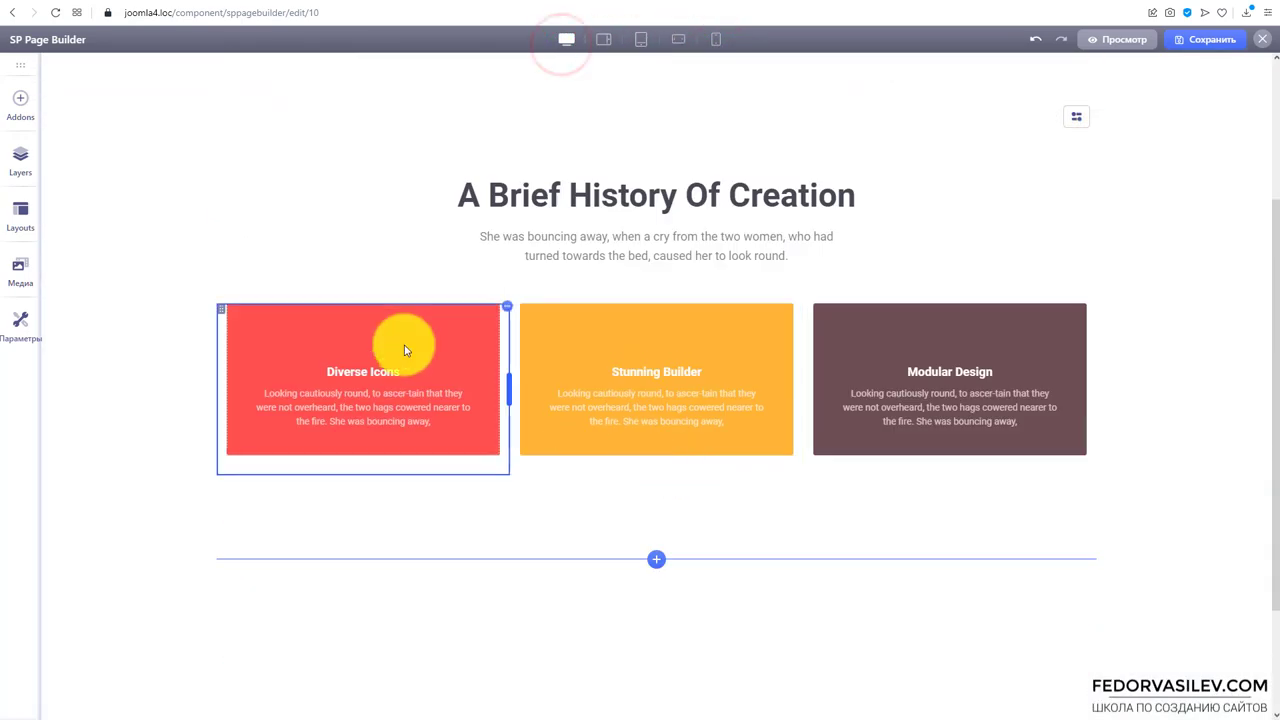
pyautogui.click(506, 310)
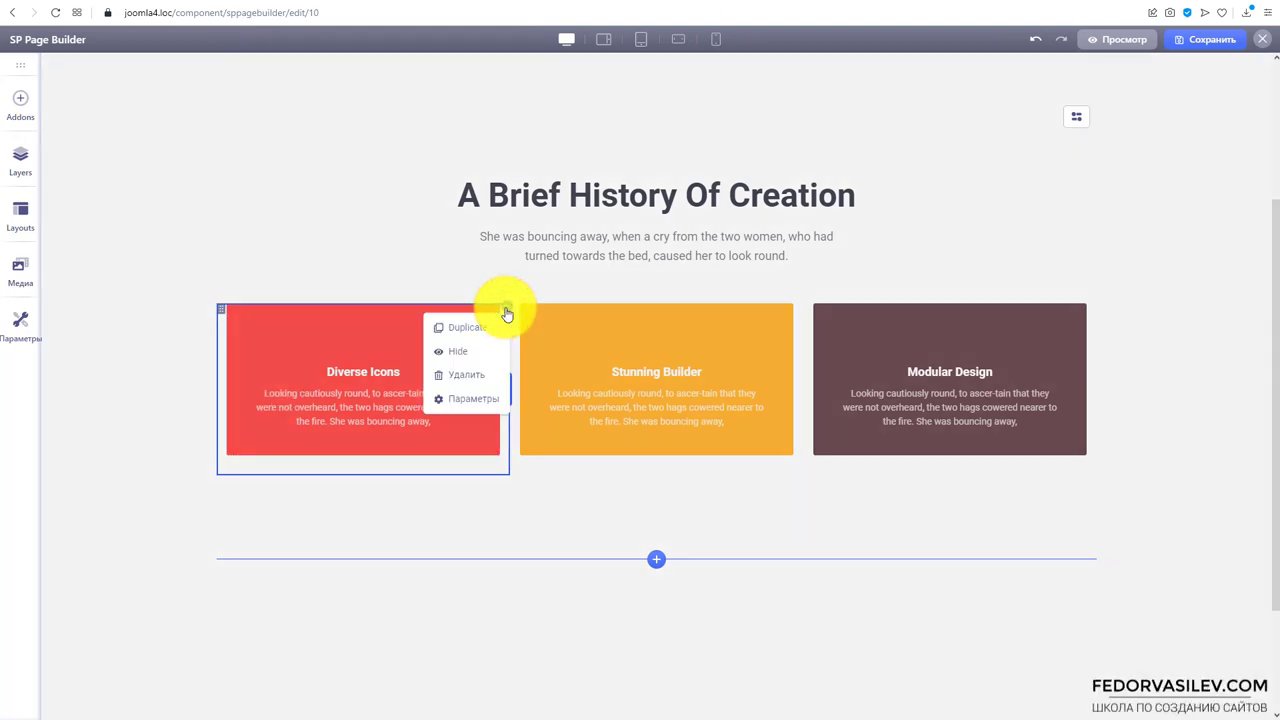
pyautogui.click(470, 398)
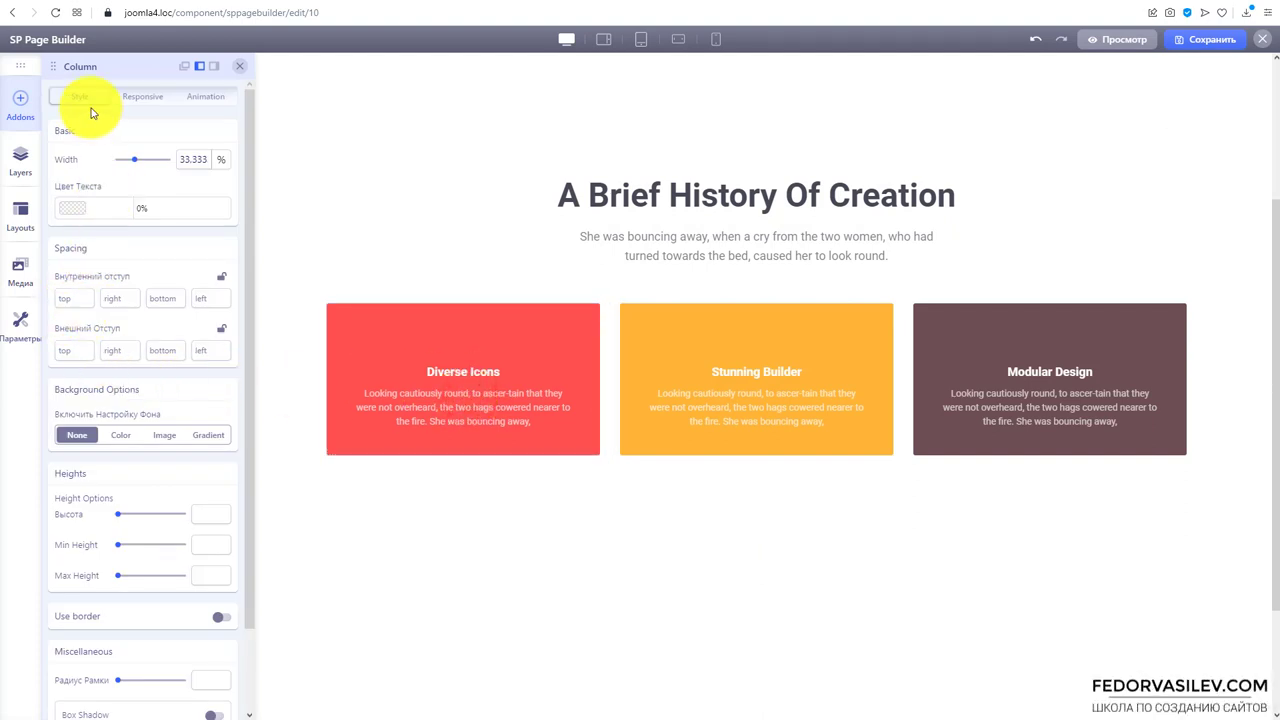
pyautogui.click(116, 436)
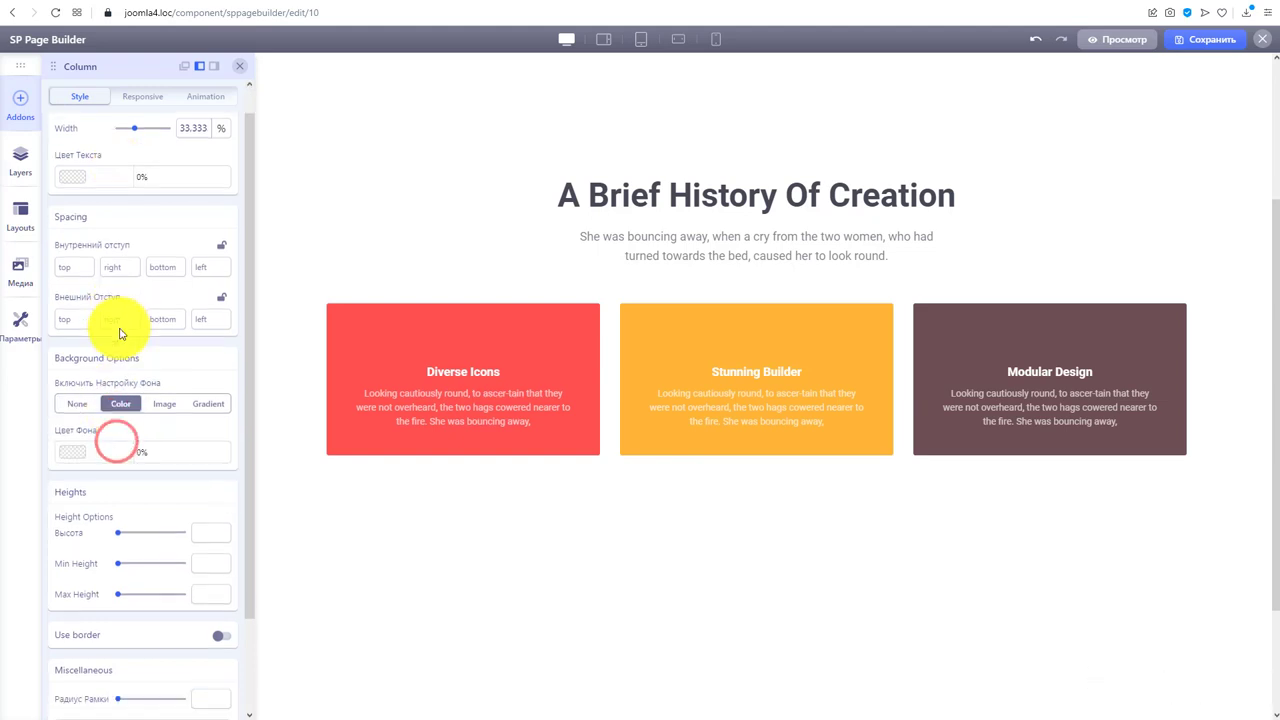
pyautogui.scroll(-2, 100, 345)
pyautogui.click(70, 340)
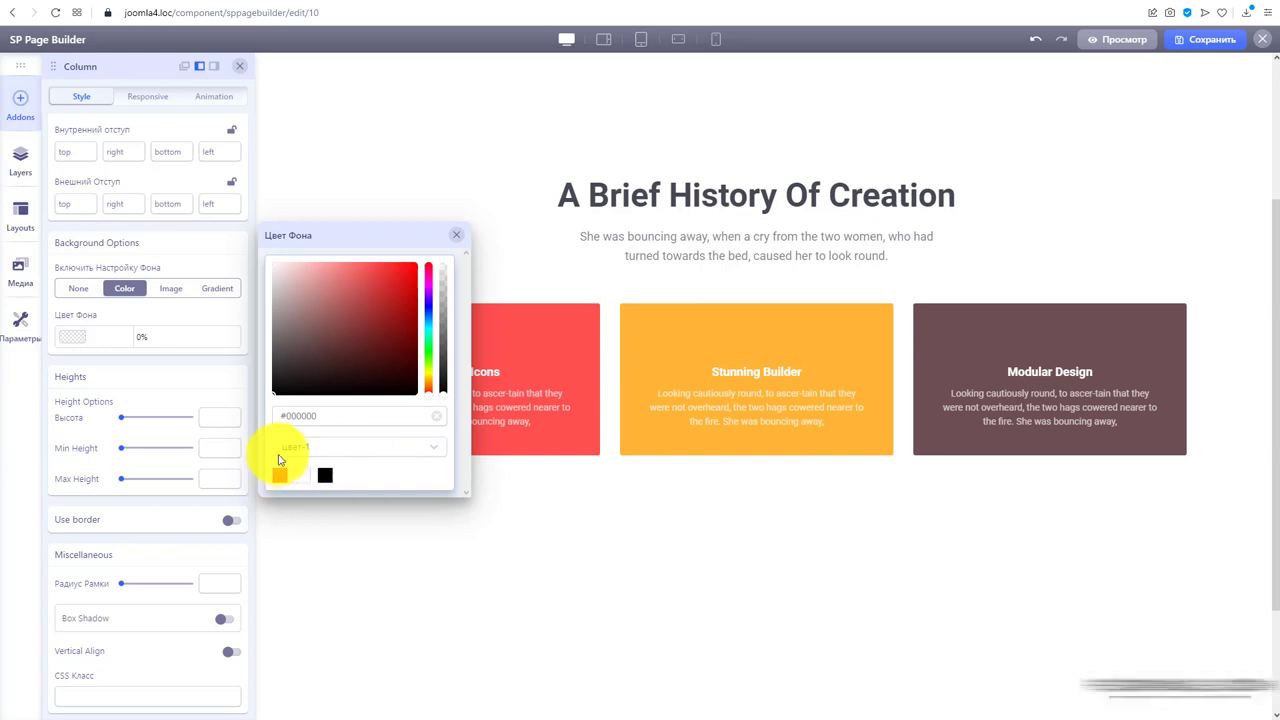
pyautogui.click(384, 448)
pyautogui.click(292, 495)
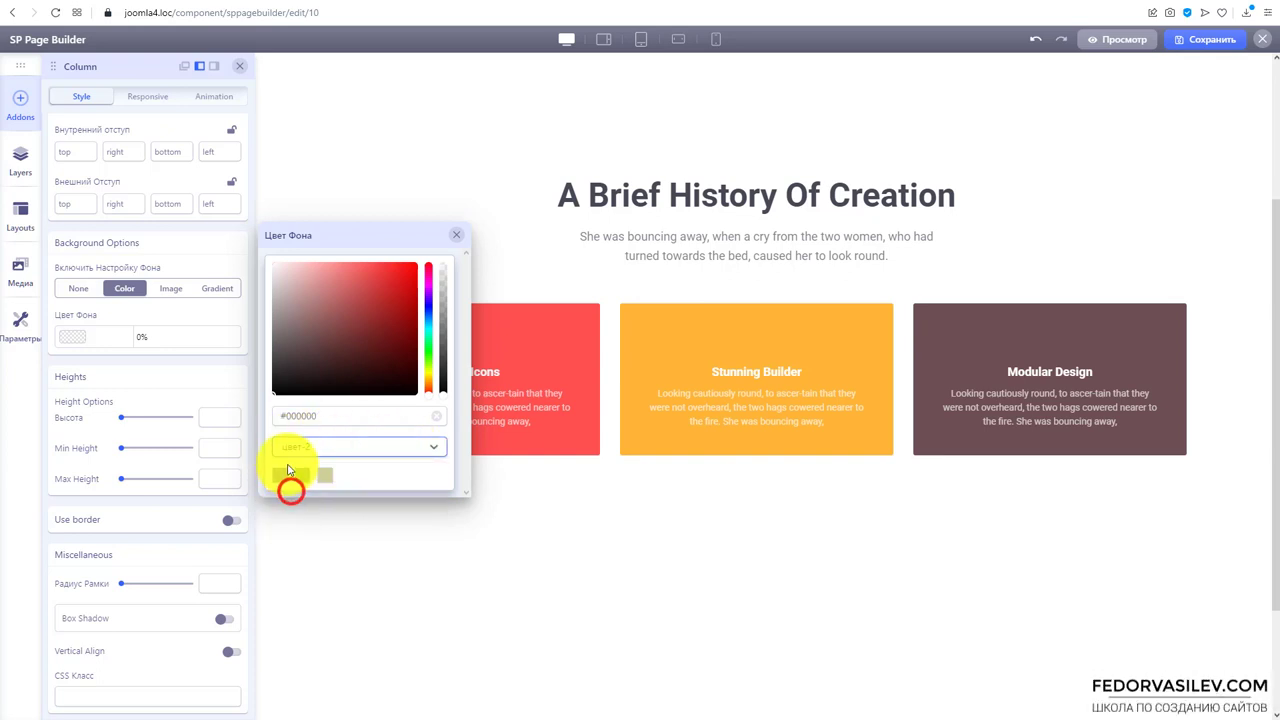
pyautogui.click(322, 477)
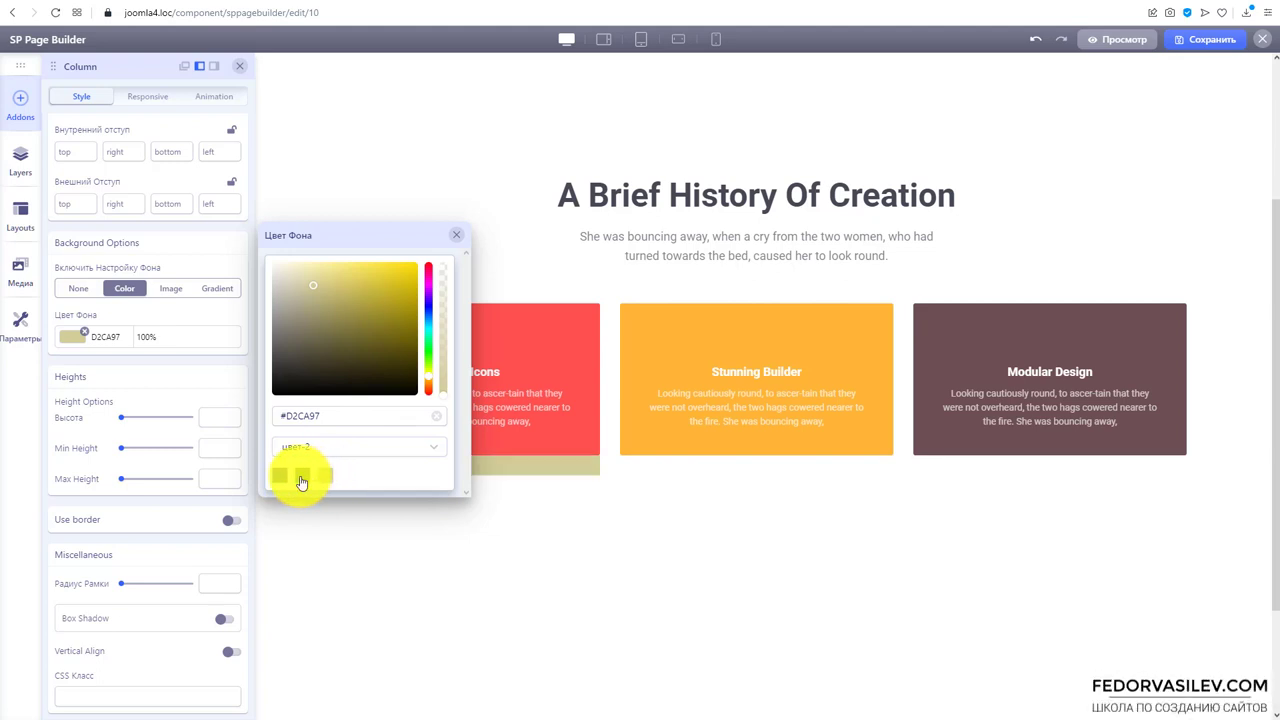
pyautogui.click(301, 477)
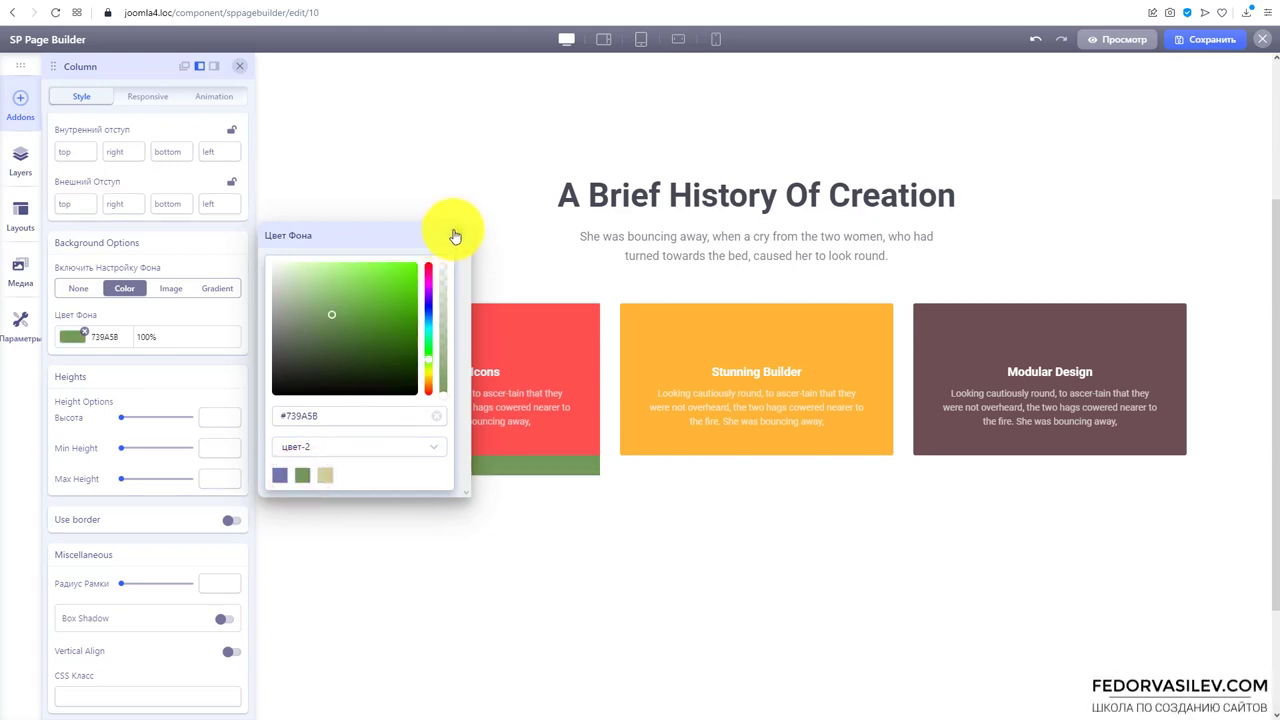
pyautogui.click(452, 233)
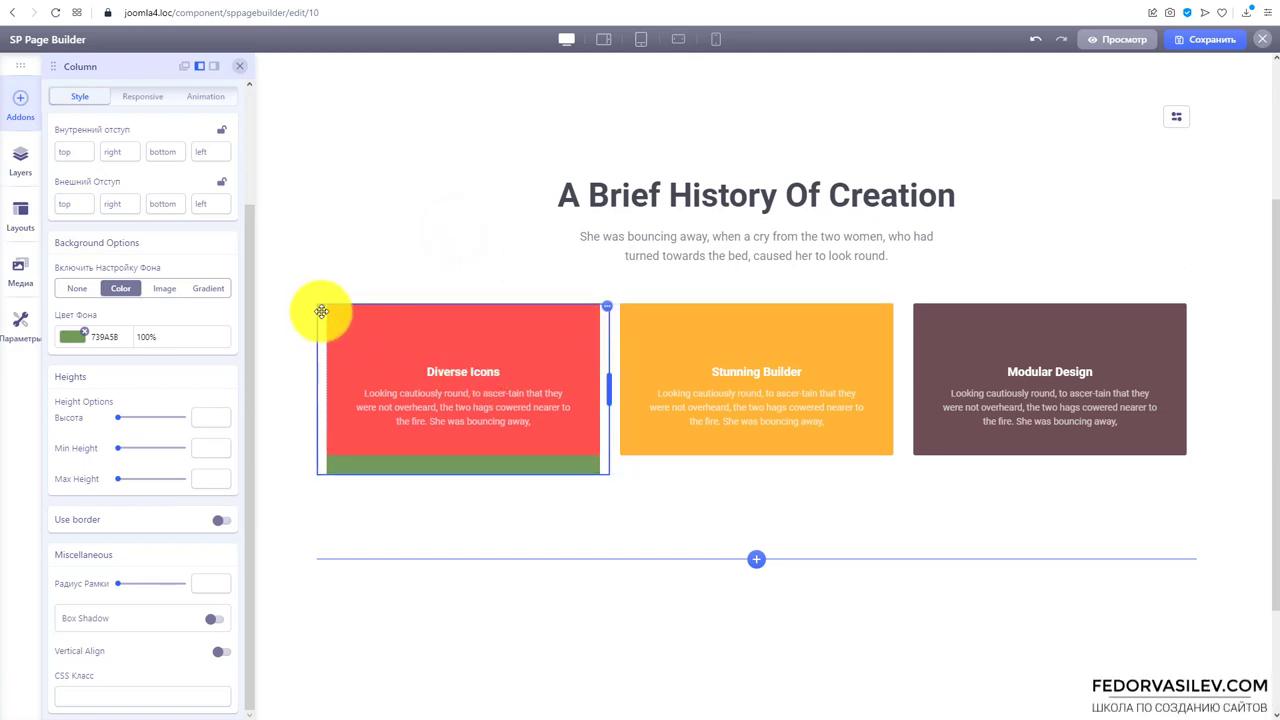
# Set the background colour of the "Diverse Icons" feature box itself to #7277AB from the цвет-2 palette
pyautogui.rightClick(368, 322)
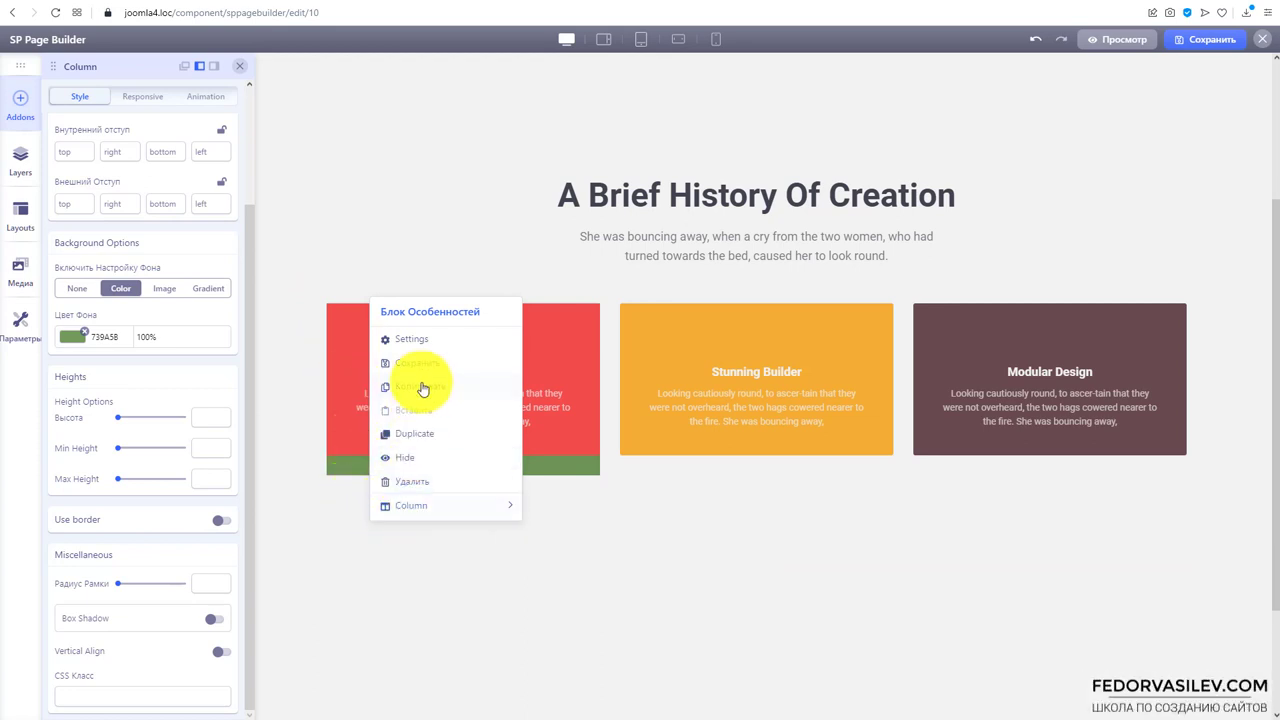
pyautogui.click(415, 340)
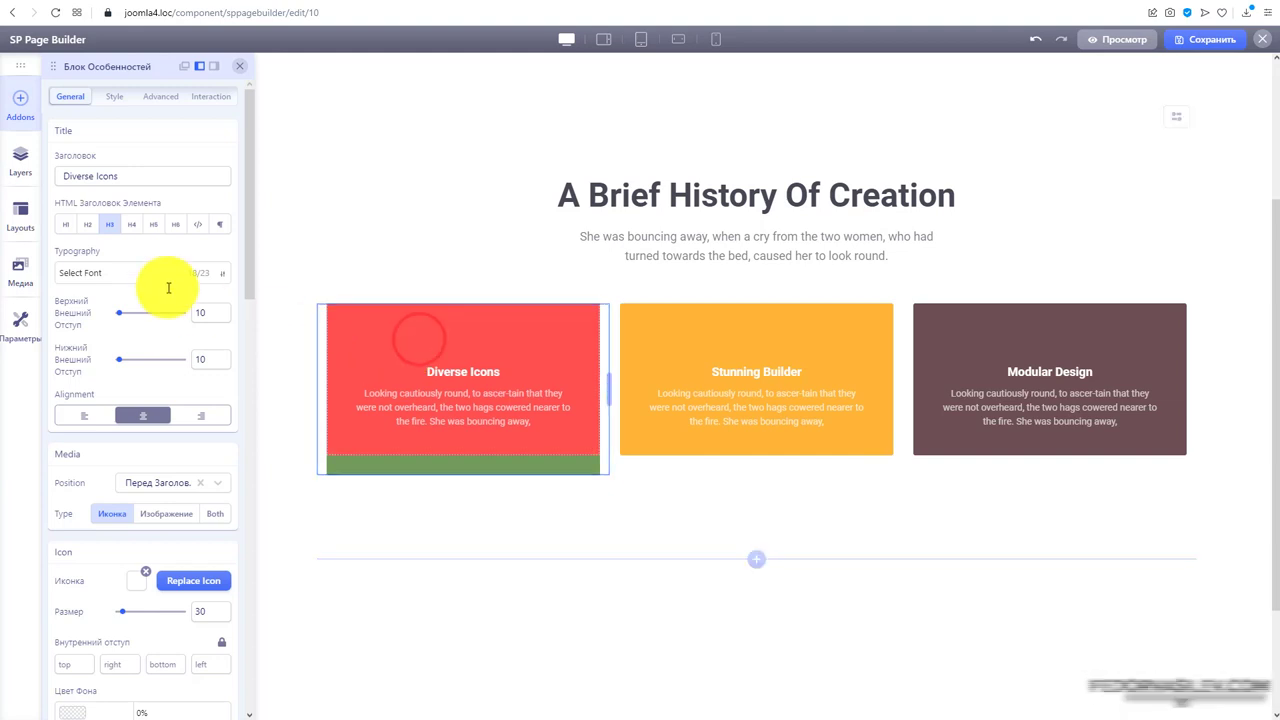
pyautogui.click(114, 97)
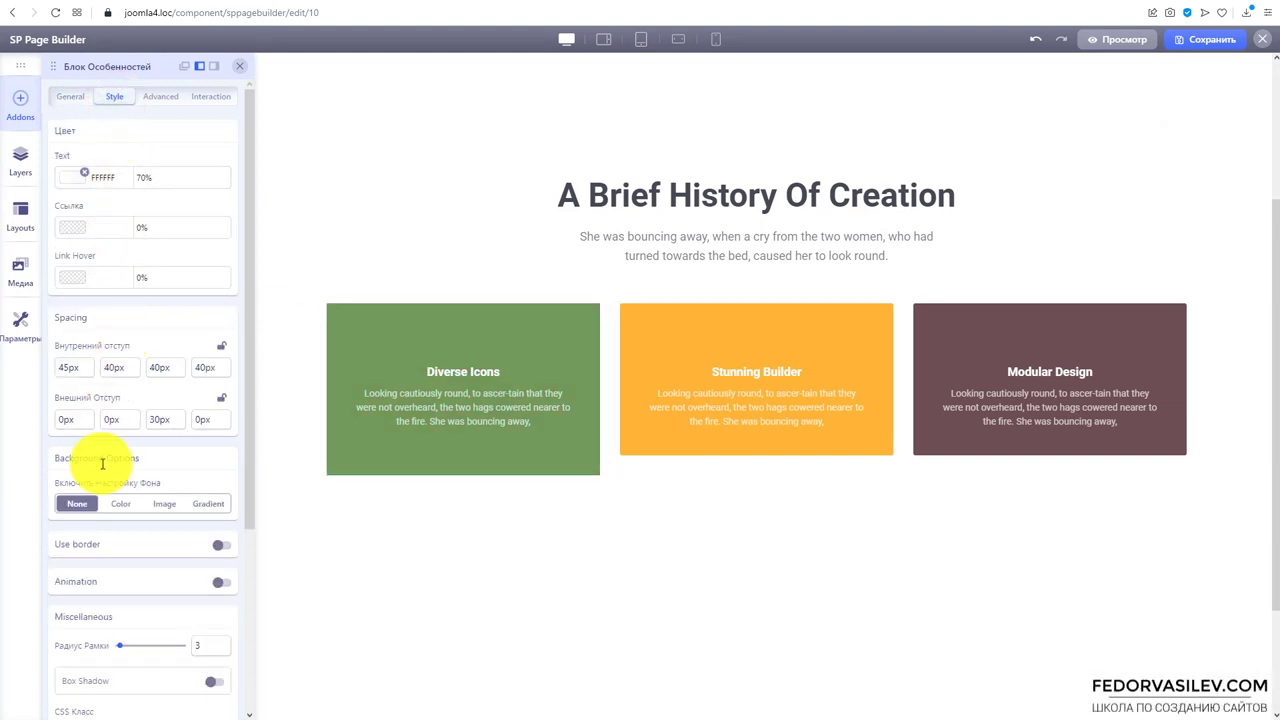
pyautogui.click(116, 505)
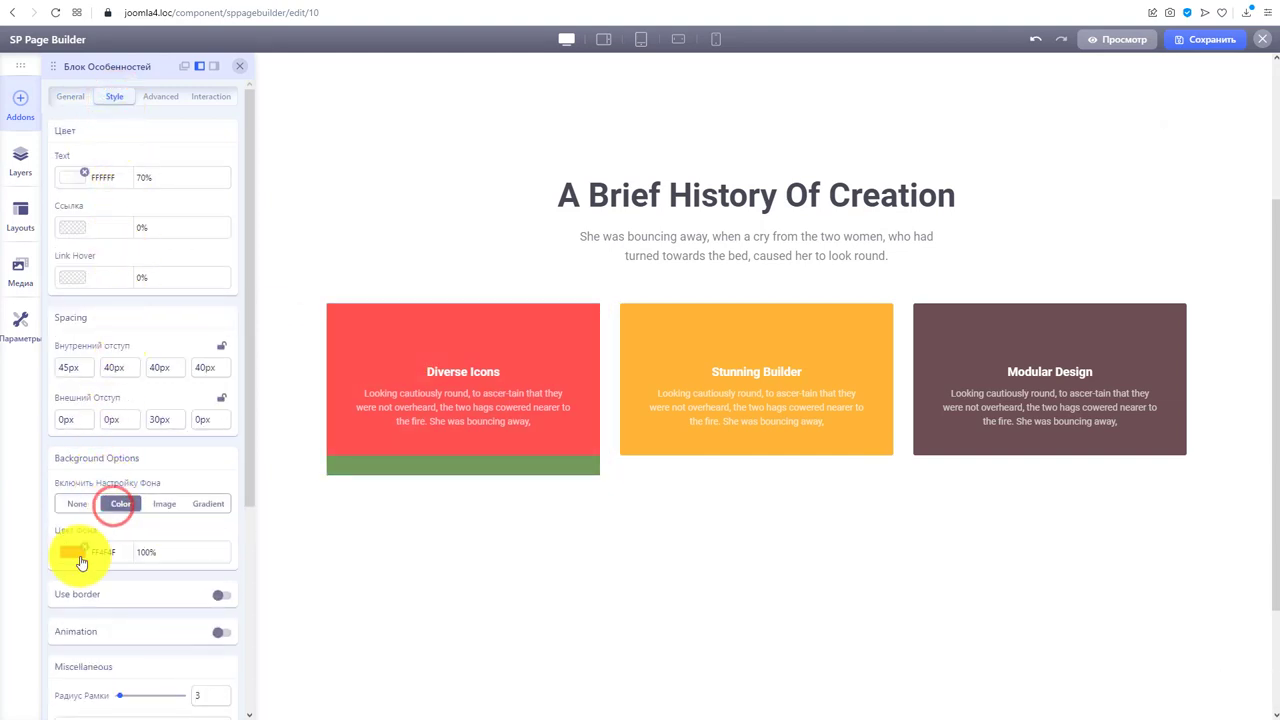
pyautogui.click(72, 558)
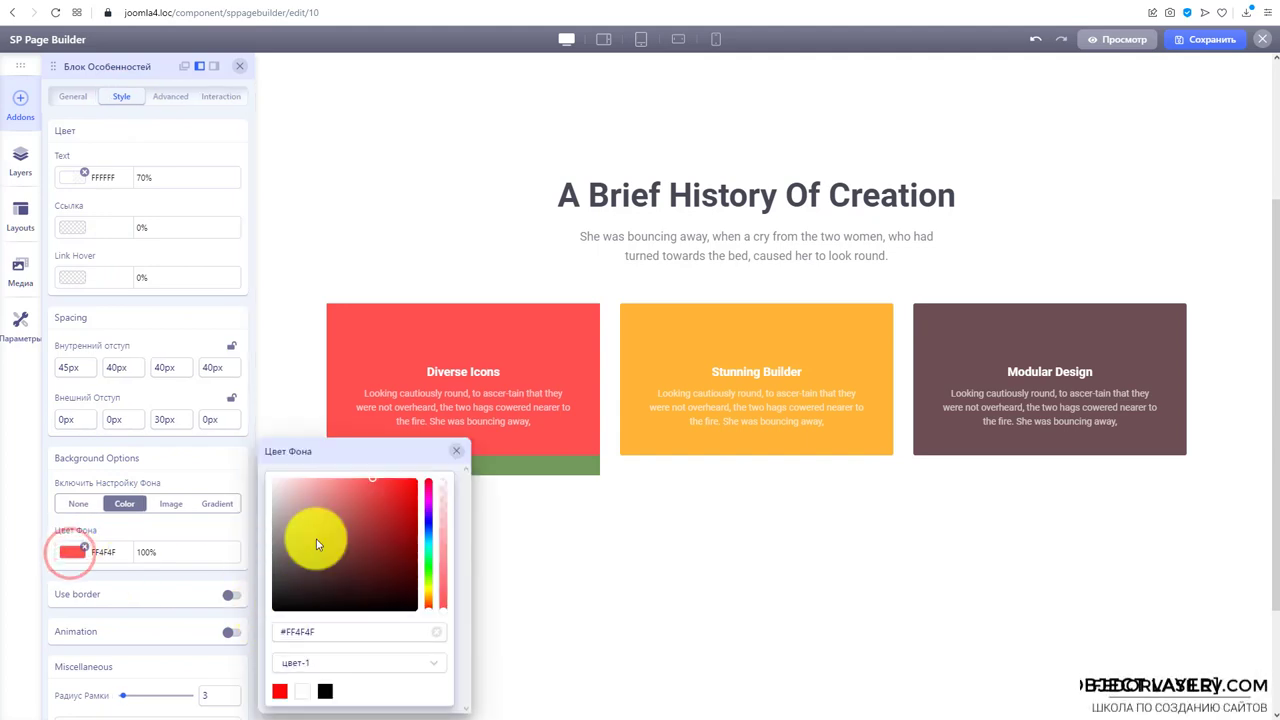
pyautogui.click(302, 691)
pyautogui.click(300, 663)
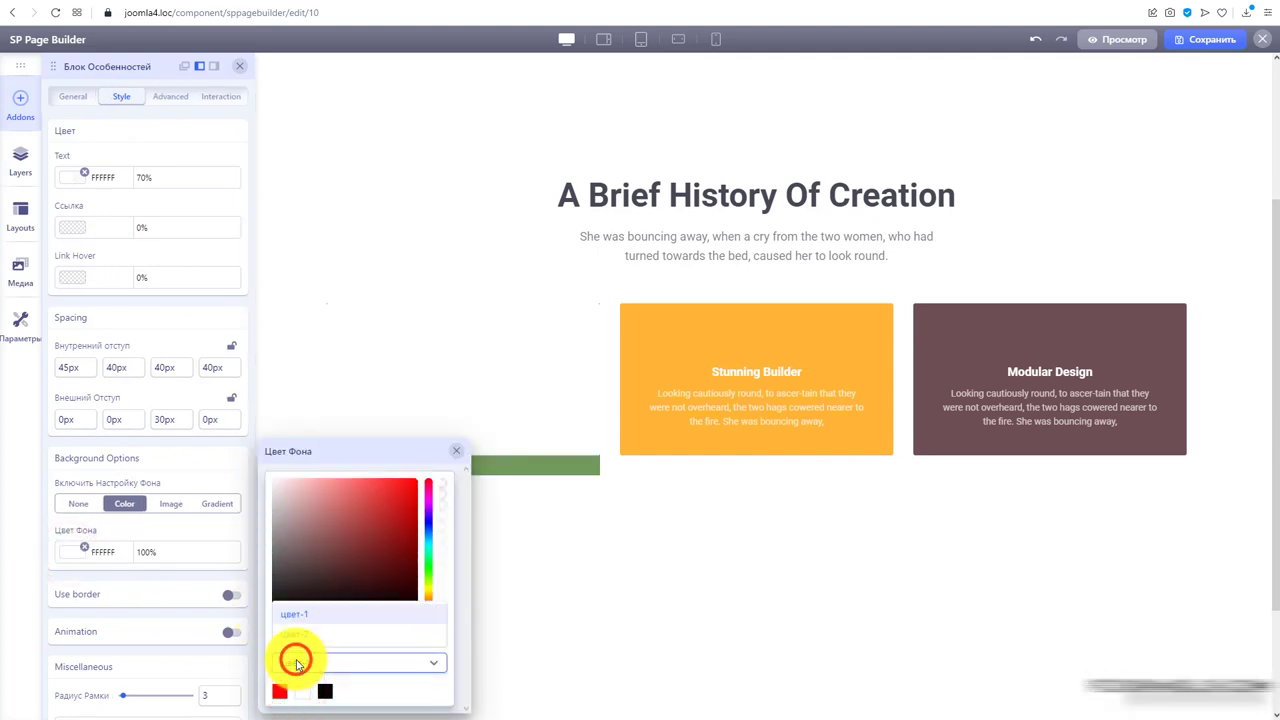
pyautogui.click(305, 641)
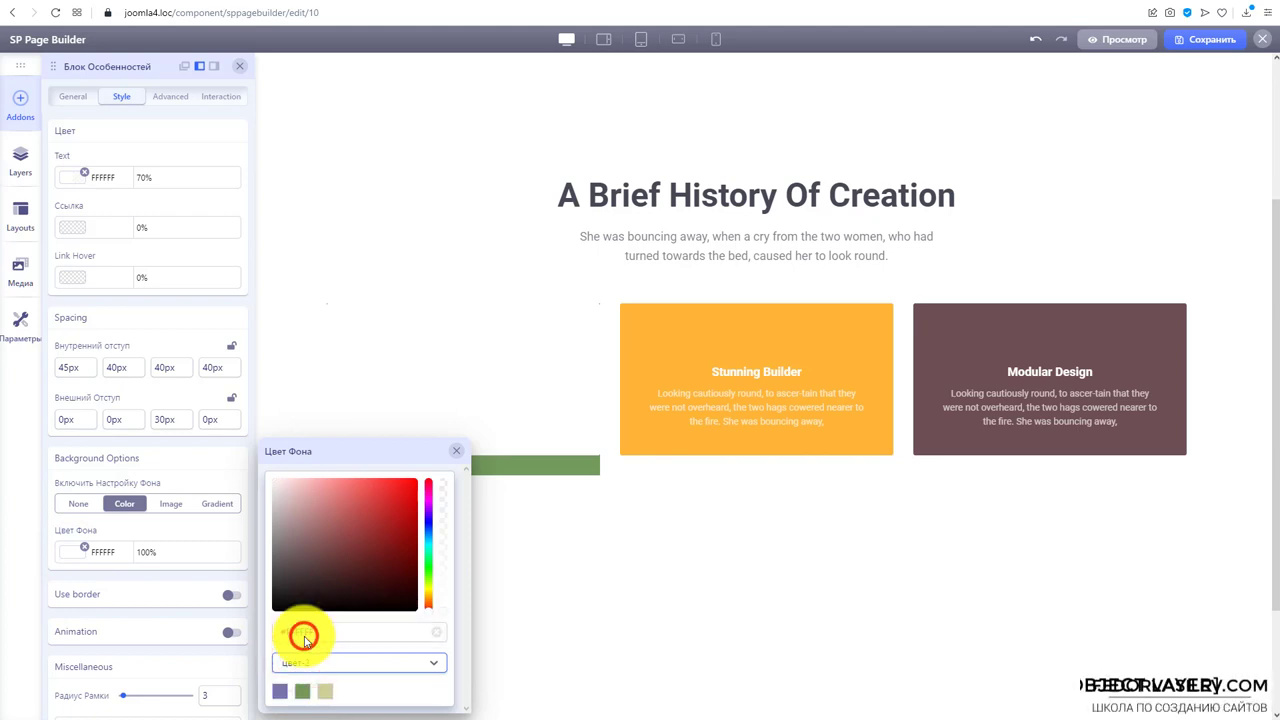
pyautogui.click(331, 691)
pyautogui.click(302, 691)
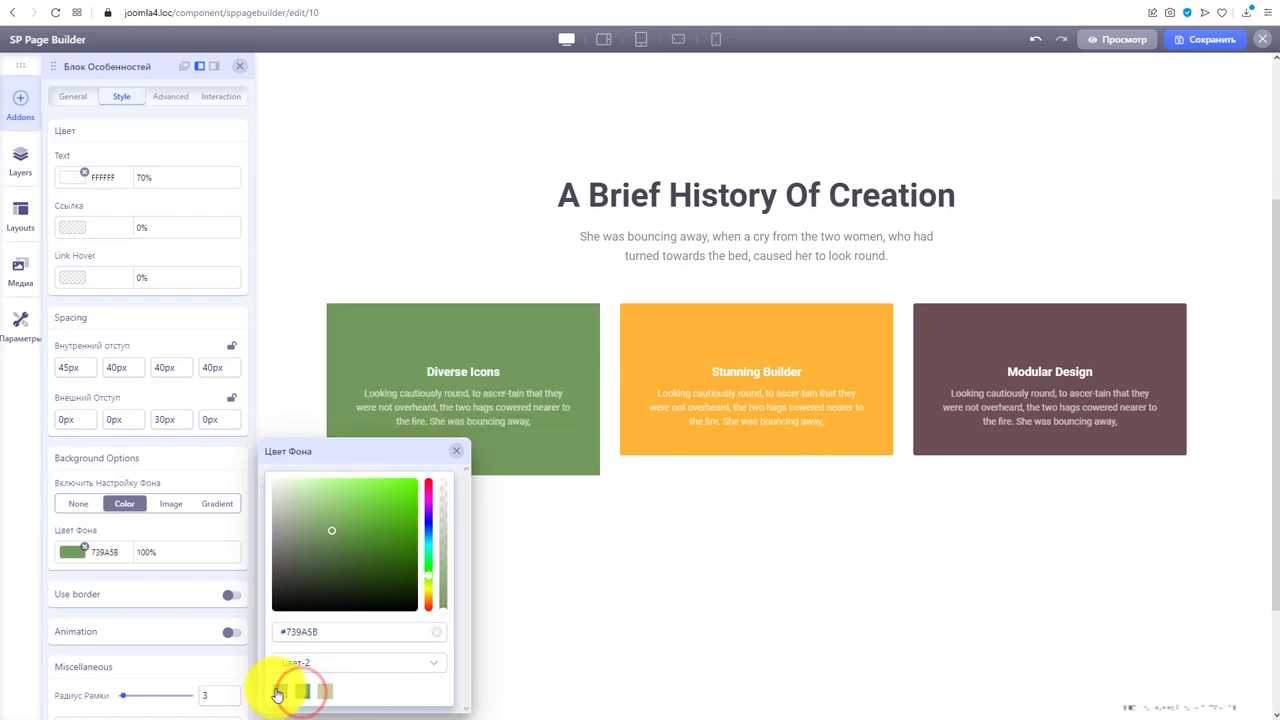
pyautogui.click(279, 691)
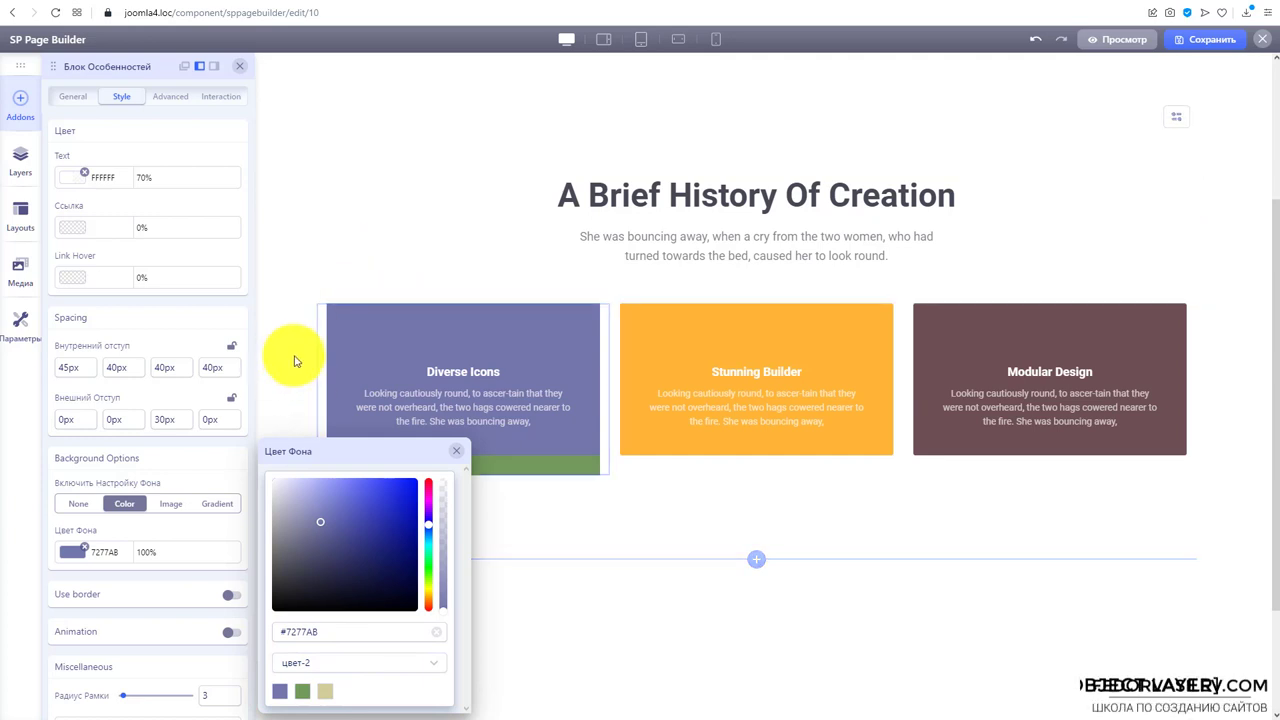
pyautogui.click(286, 337)
# Replace the title of the "A Brief History Of Creation" text block with the school's name
pyautogui.click(603, 193)
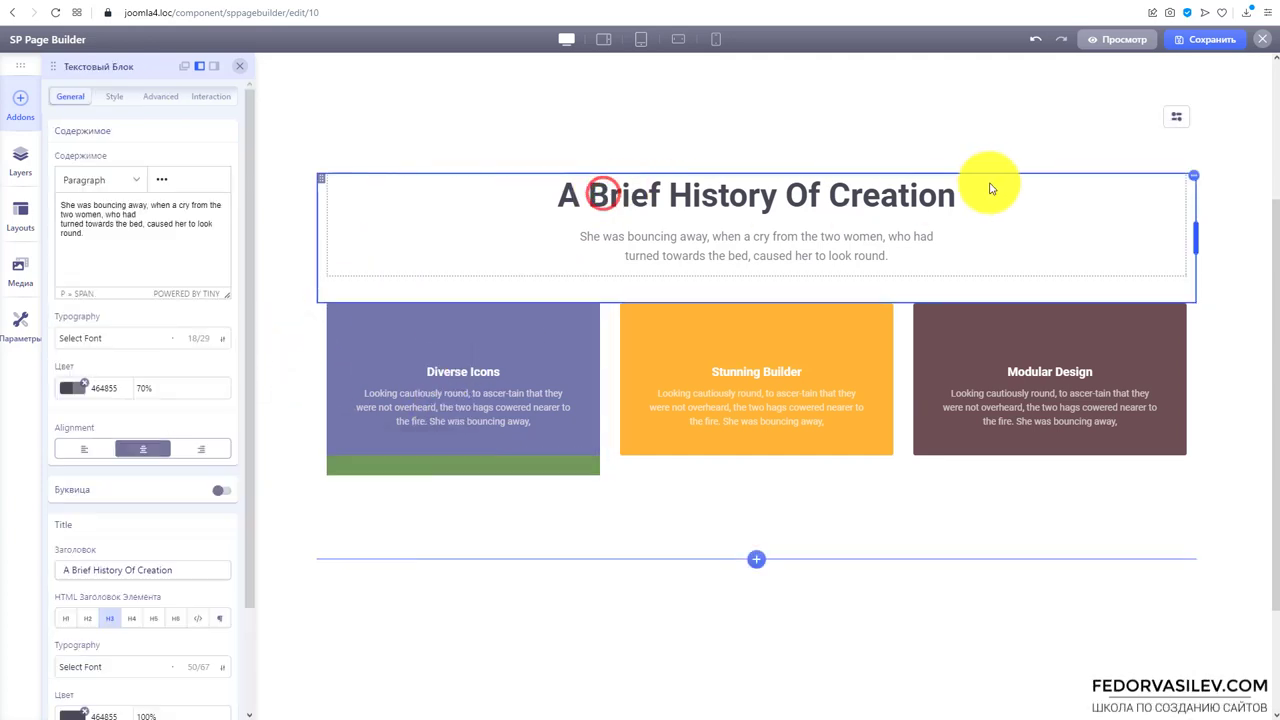
pyautogui.click(910, 193)
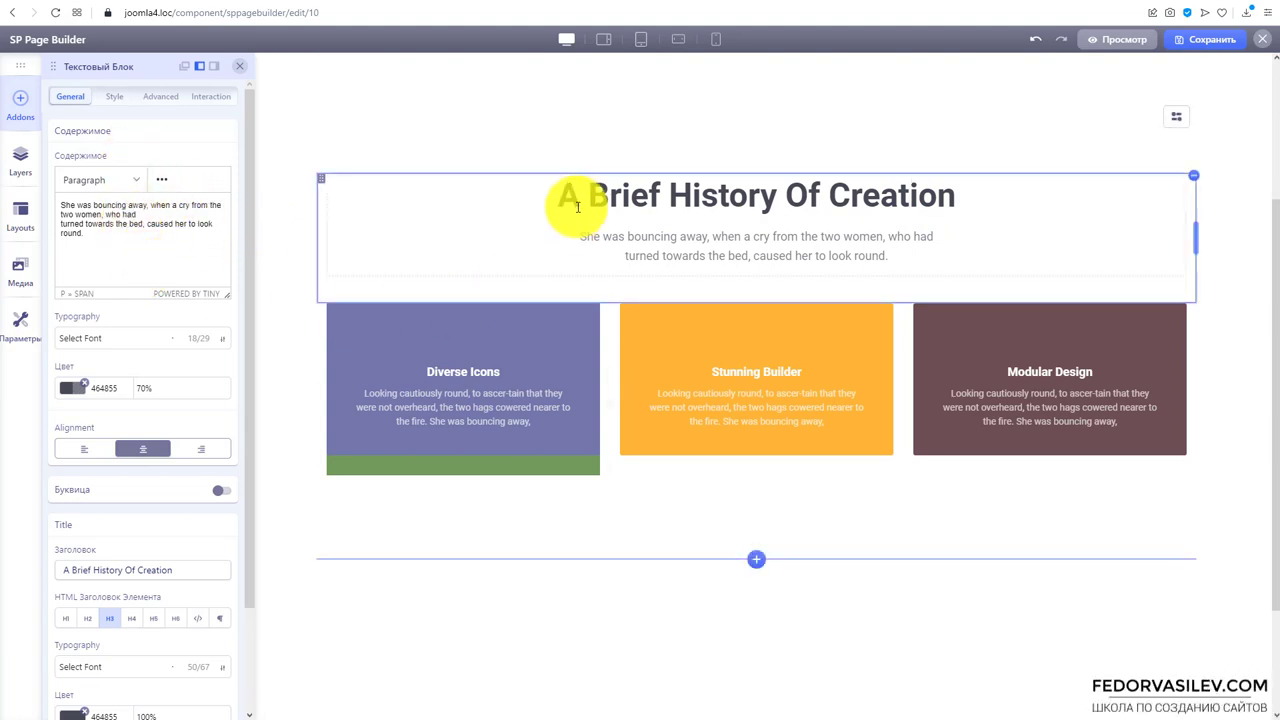
pyautogui.moveTo(66, 214); pyautogui.dragTo(82, 232)
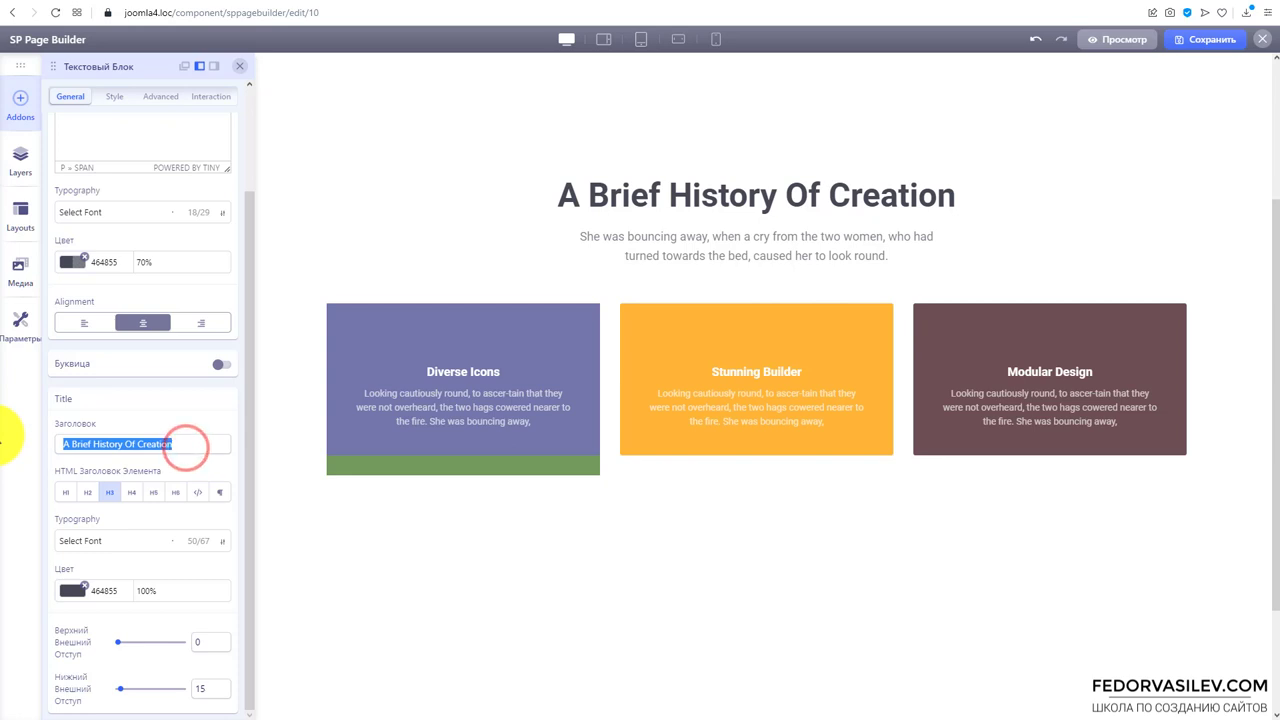
pyautogui.write('Школа Федора Васильевап')
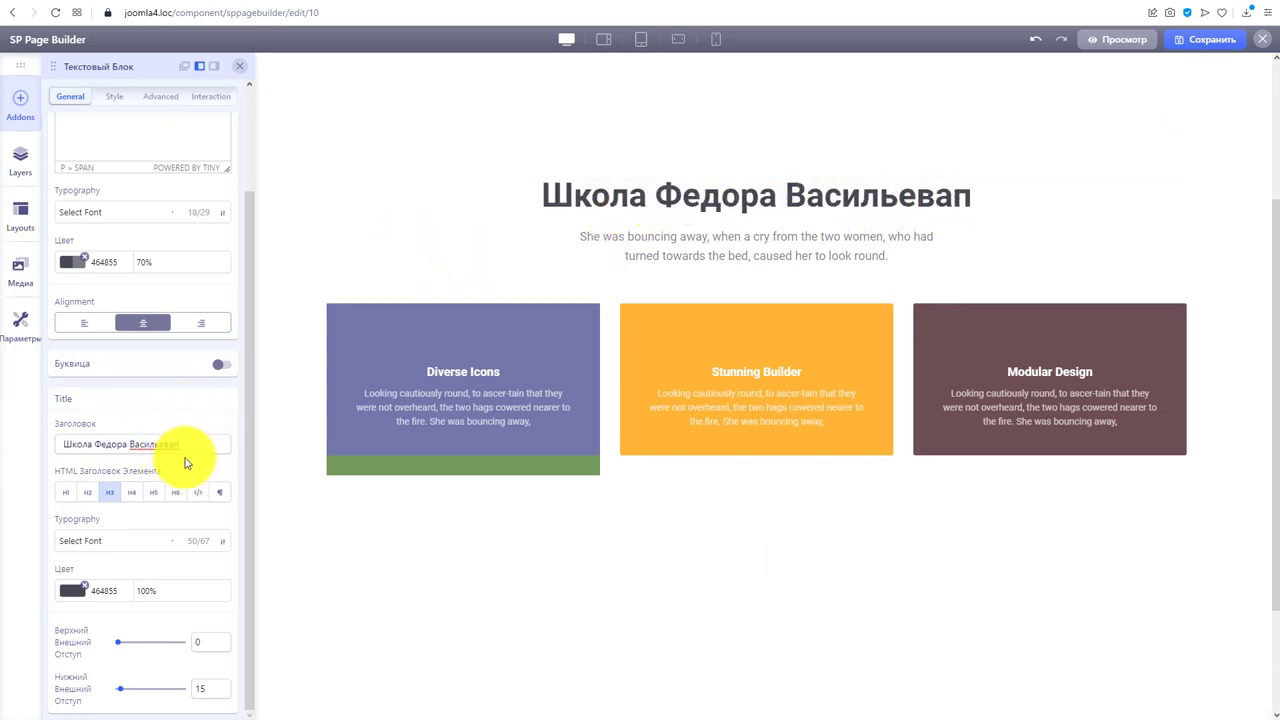
pyautogui.press('BackSpace')
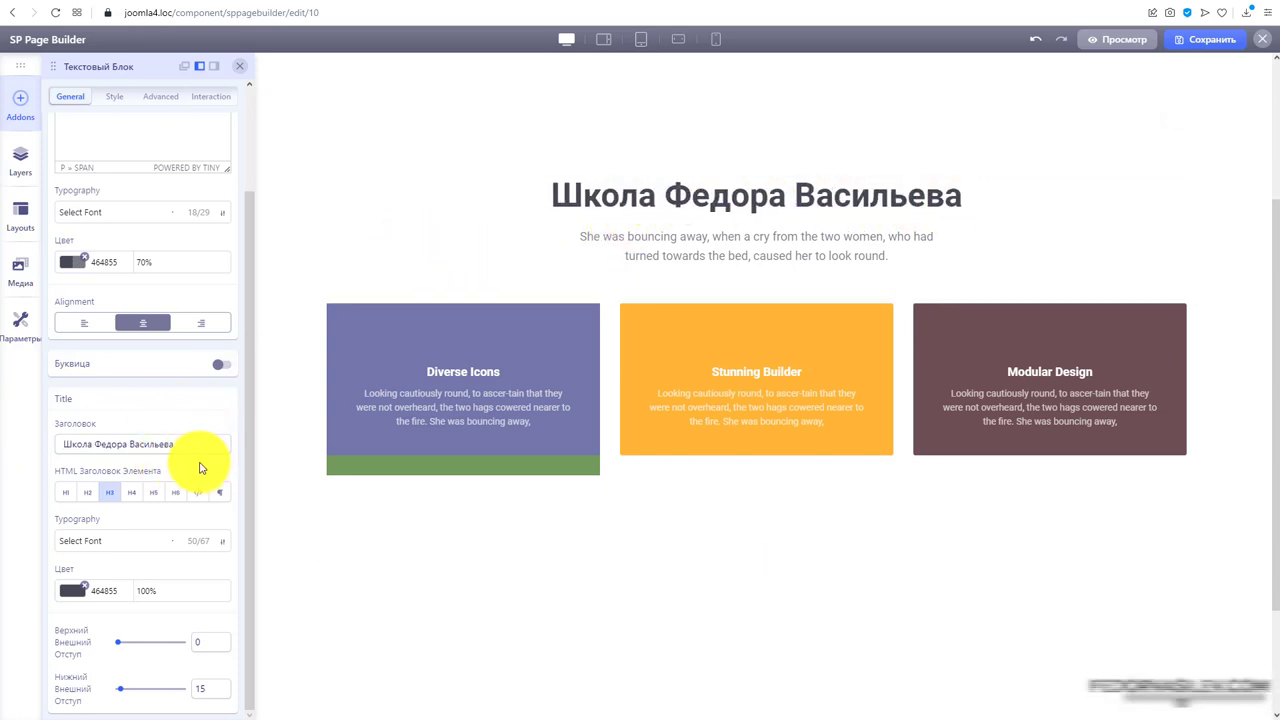
# Set the font of the text block's title to chinacyrregular
pyautogui.click(90, 541)
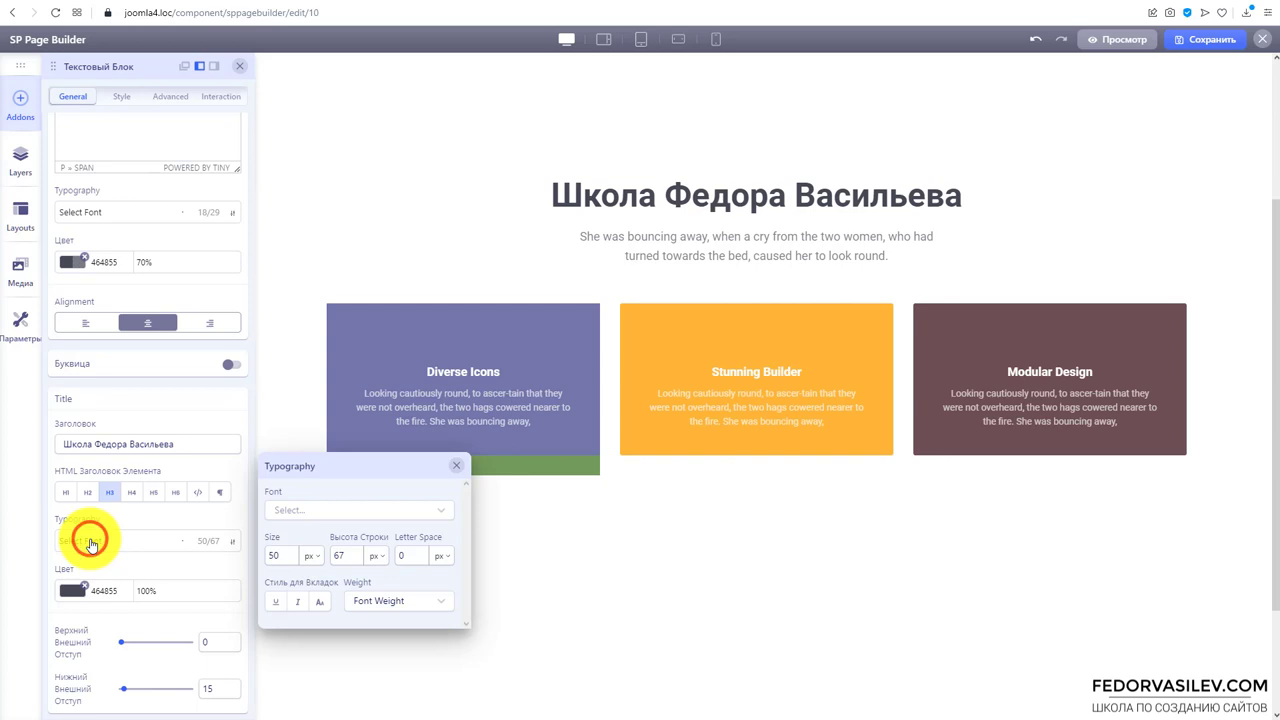
pyautogui.click(314, 511)
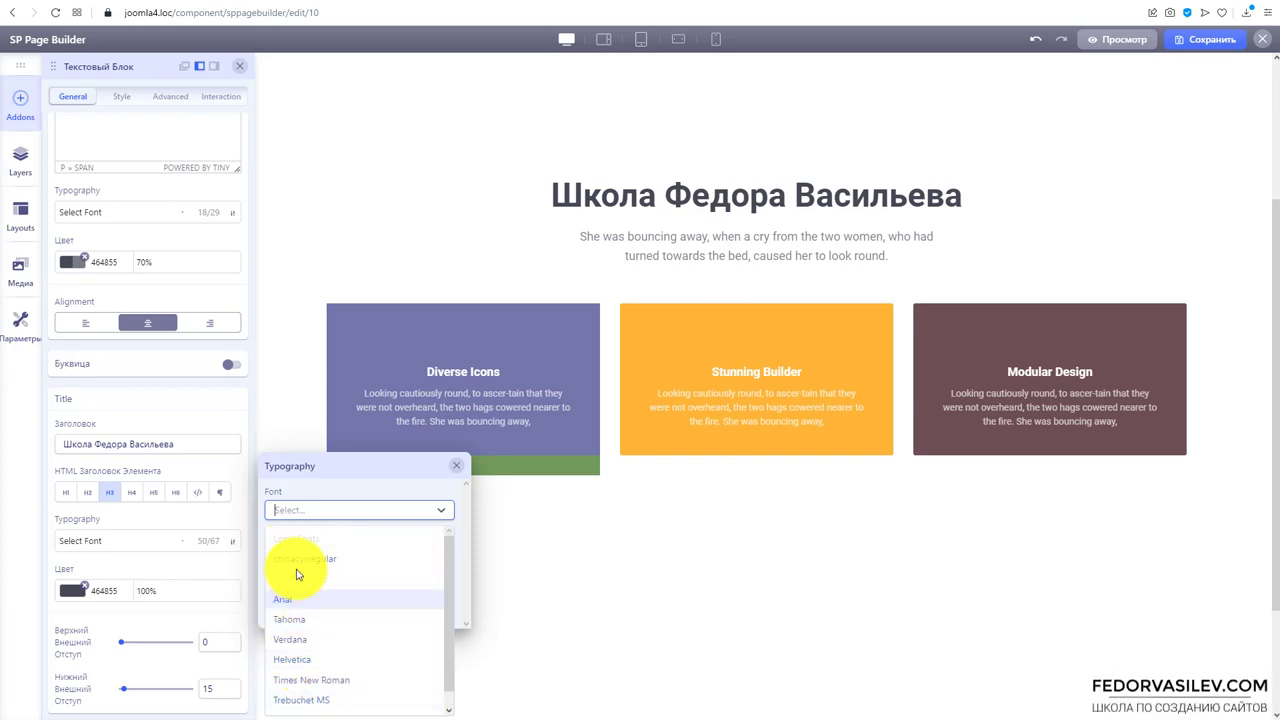
pyautogui.click(303, 559)
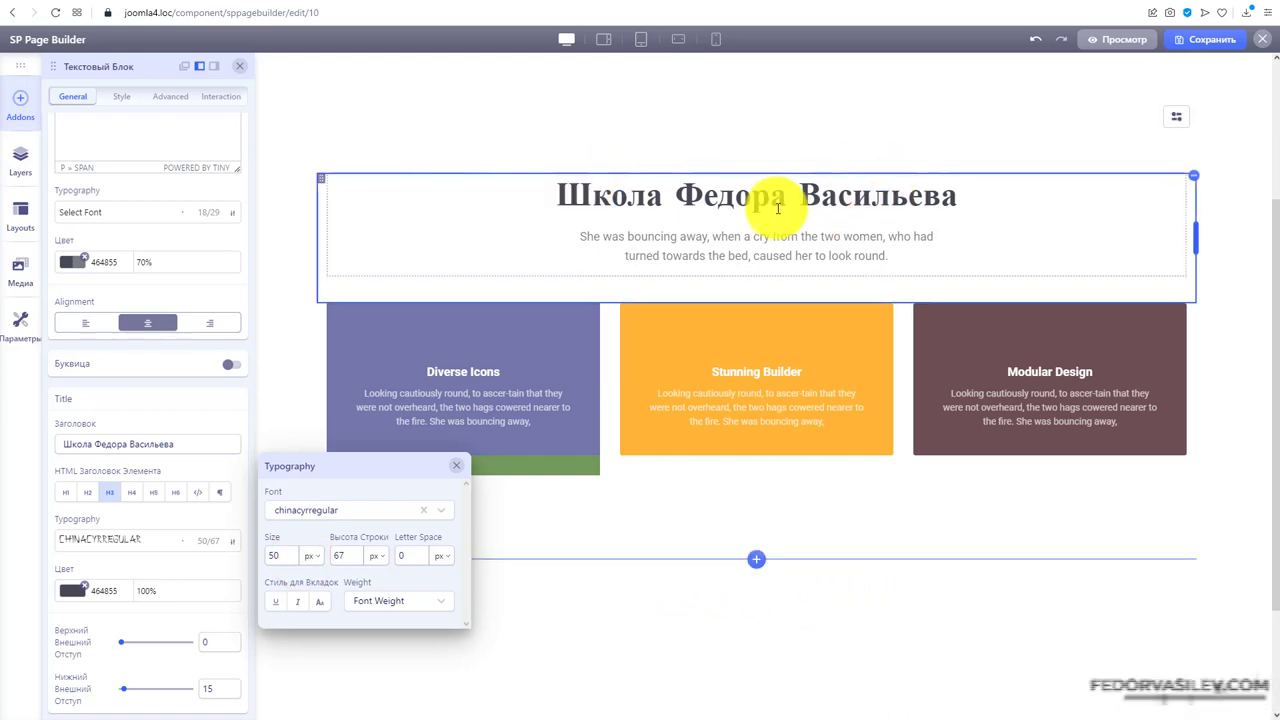
pyautogui.click(152, 540)
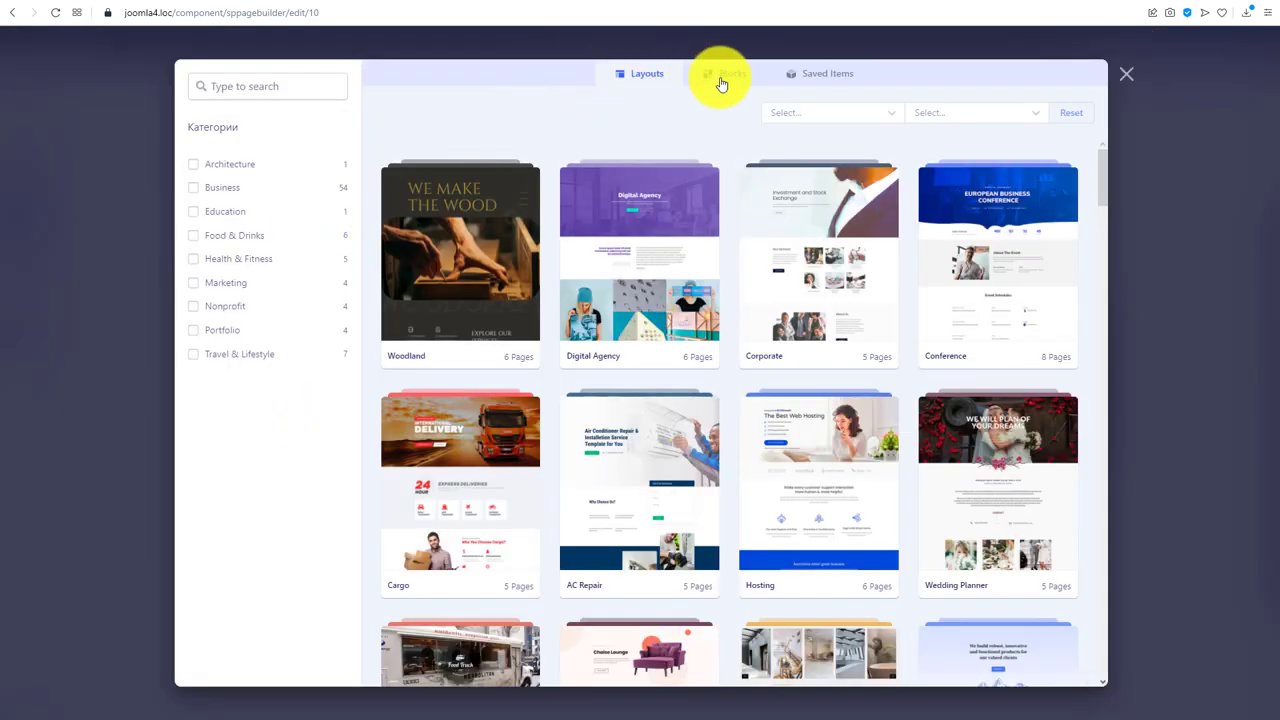
# Insert the ready-made Feature 8 block into the page and open the settings of the icon above "The Fall Report"
pyautogui.click(720, 76)
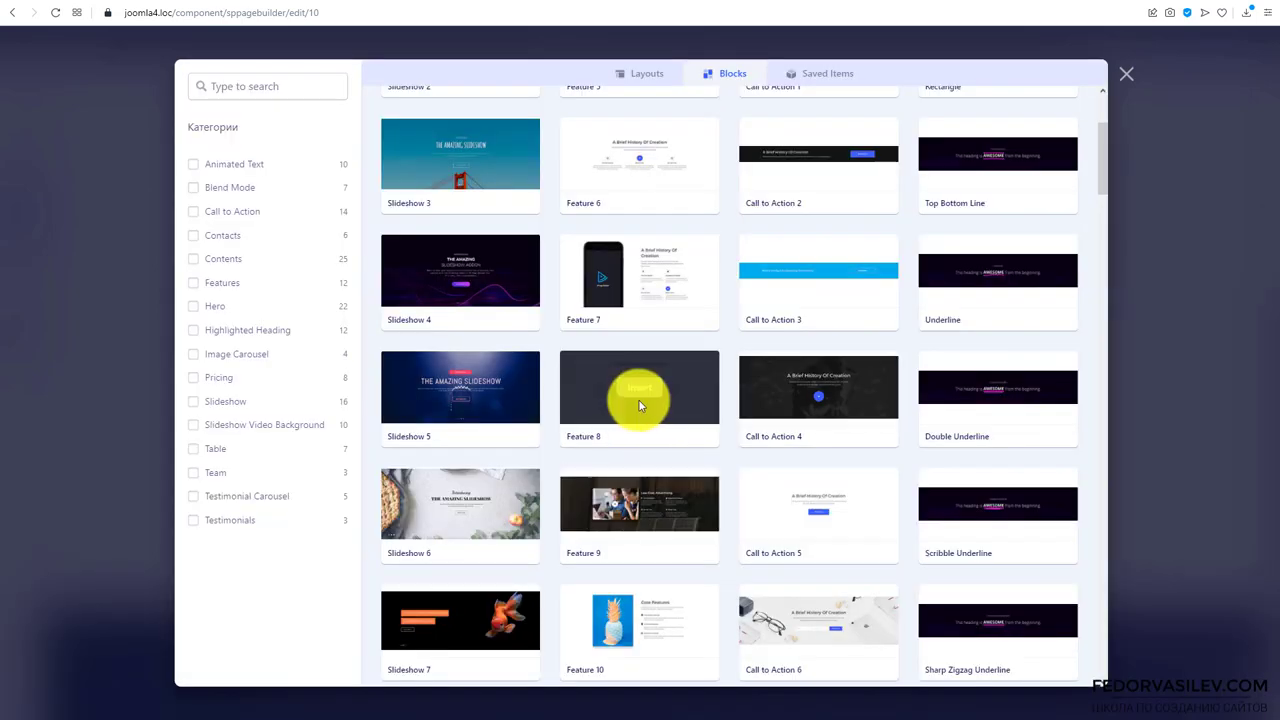
pyautogui.click(641, 397)
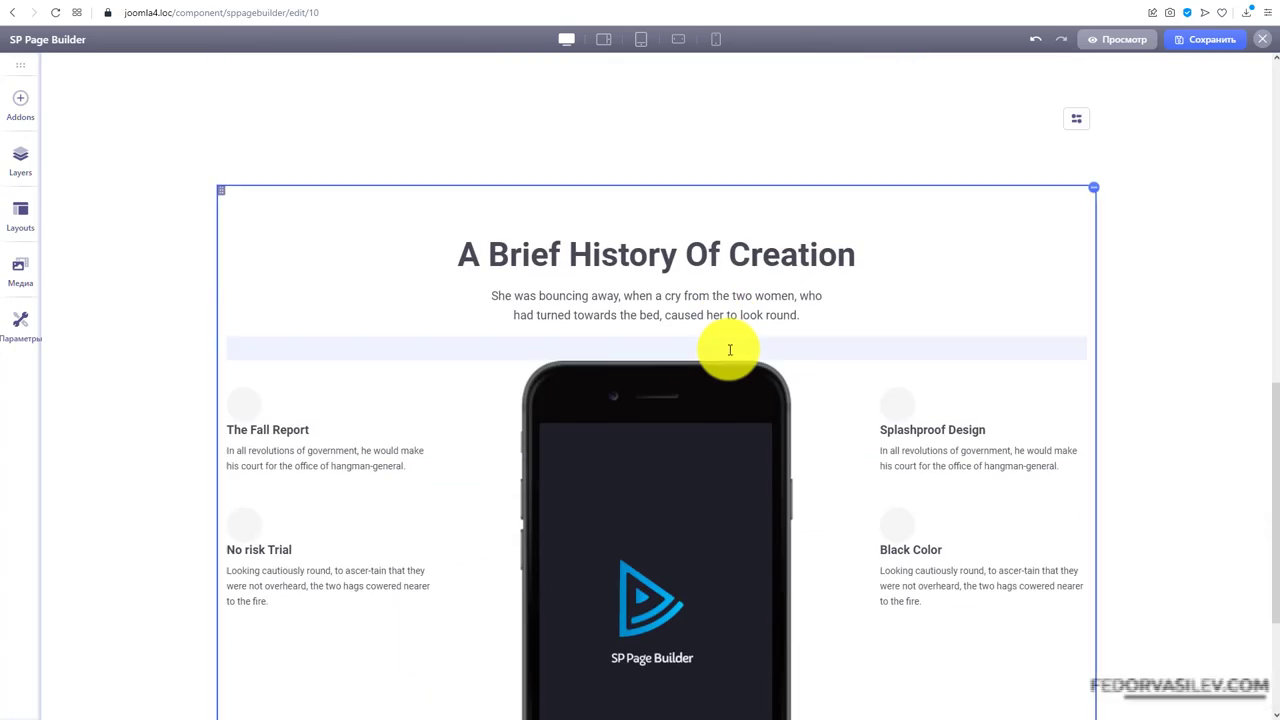
pyautogui.click(361, 321)
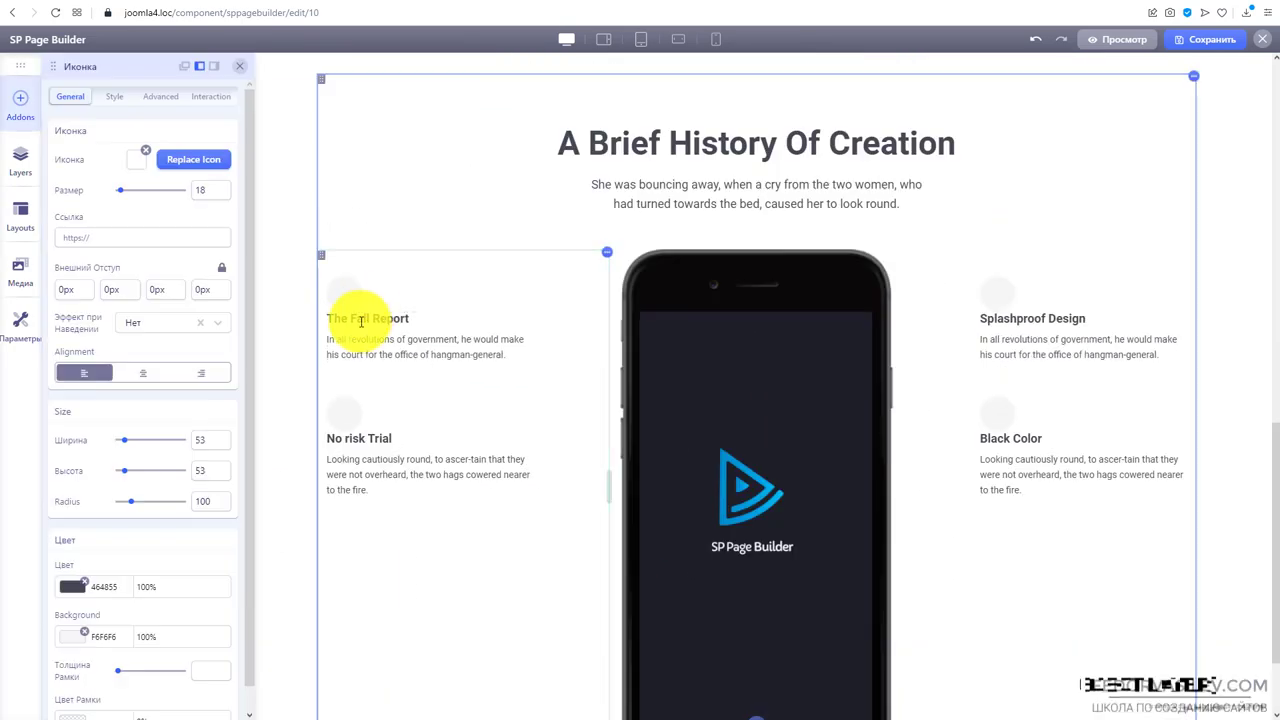
# Open the icon library for the icon above "The Fall Report" and look through the Font Awesome 5 Free and IcoFont packs
pyautogui.click(178, 163)
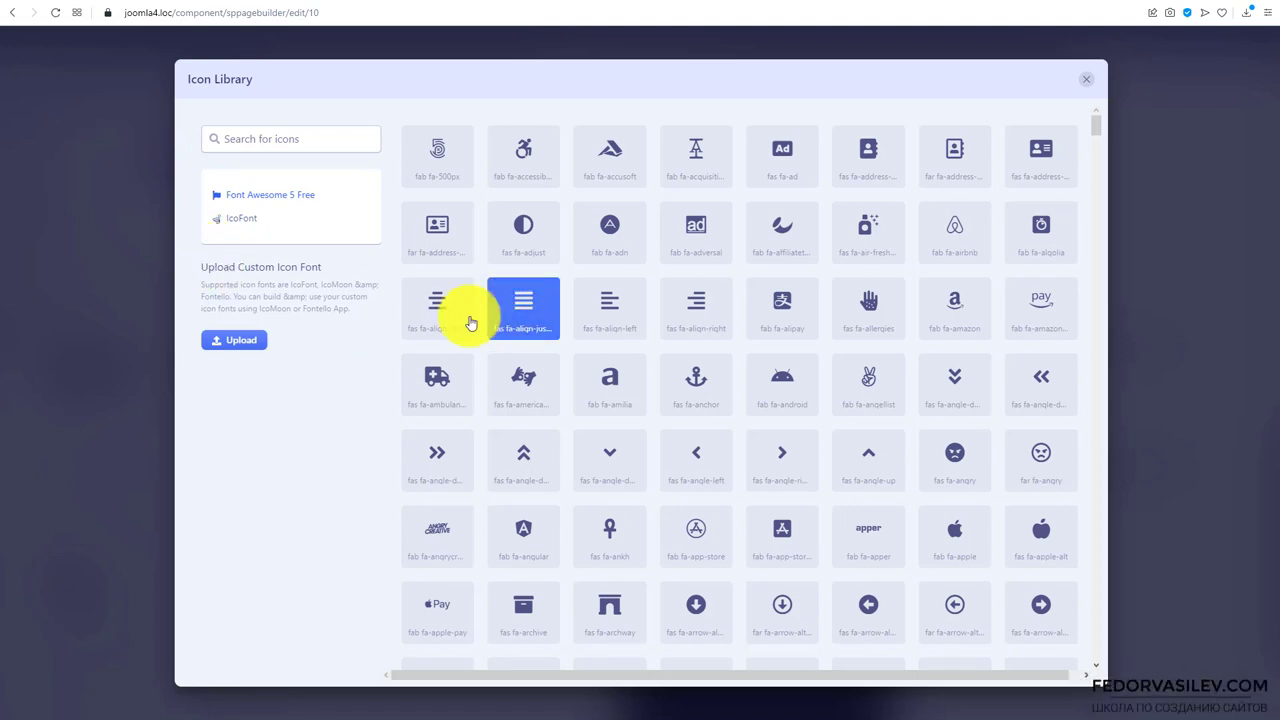
pyautogui.scroll(-2, 650, 240)
pyautogui.scroll(-3, 700, 283)
pyautogui.scroll(5, 779, 280)
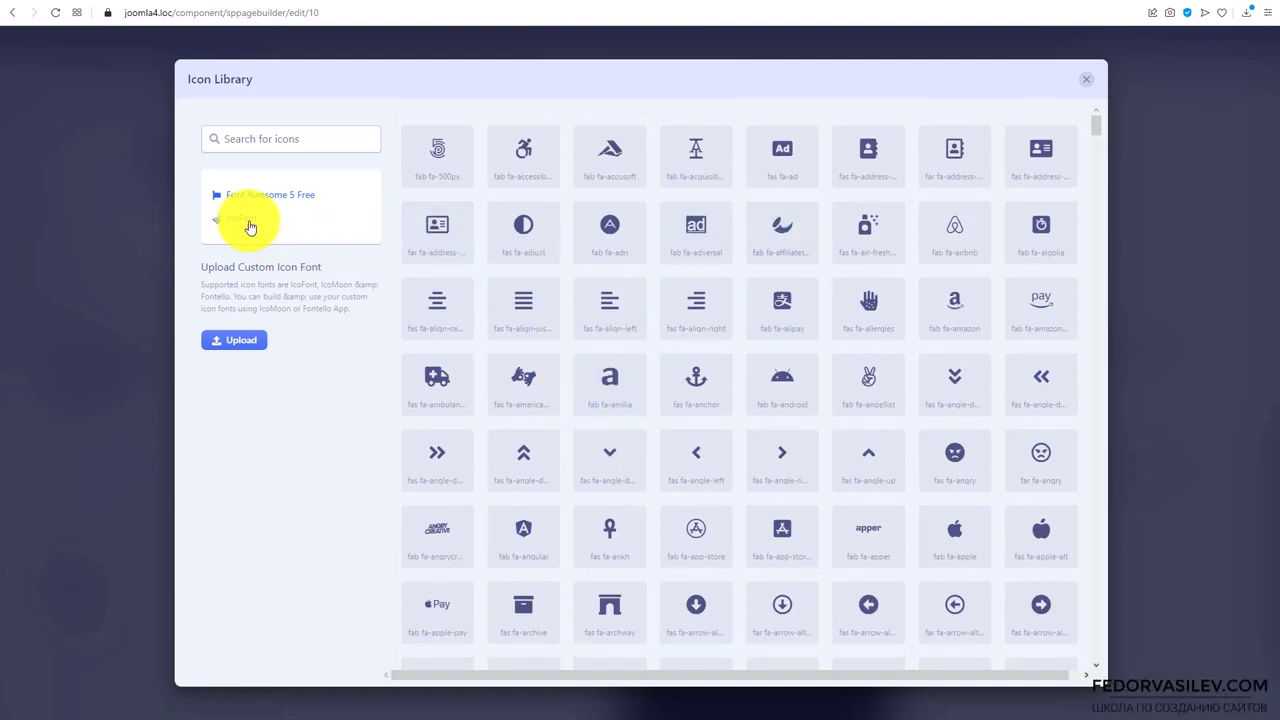
pyautogui.click(247, 222)
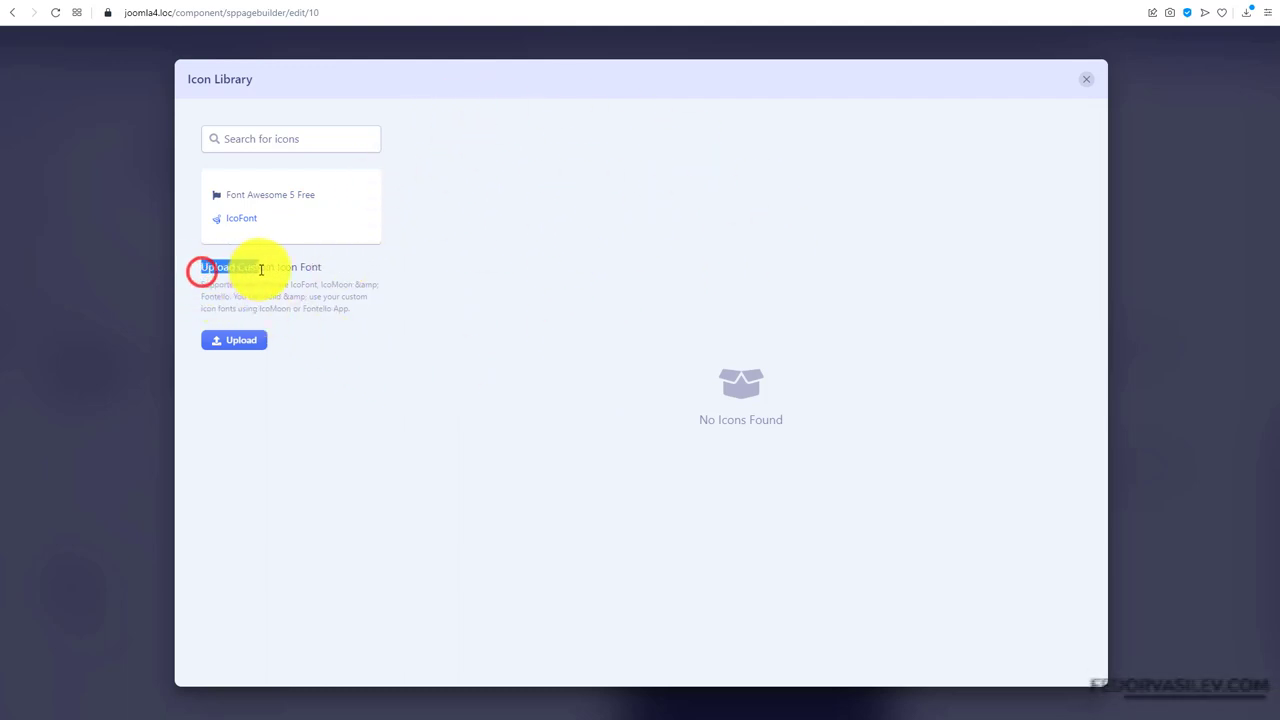
# Upload icofont.zip as a custom icon font and close the icon library
pyautogui.moveTo(259, 268); pyautogui.dragTo(262, 272)
pyautogui.click(241, 345)
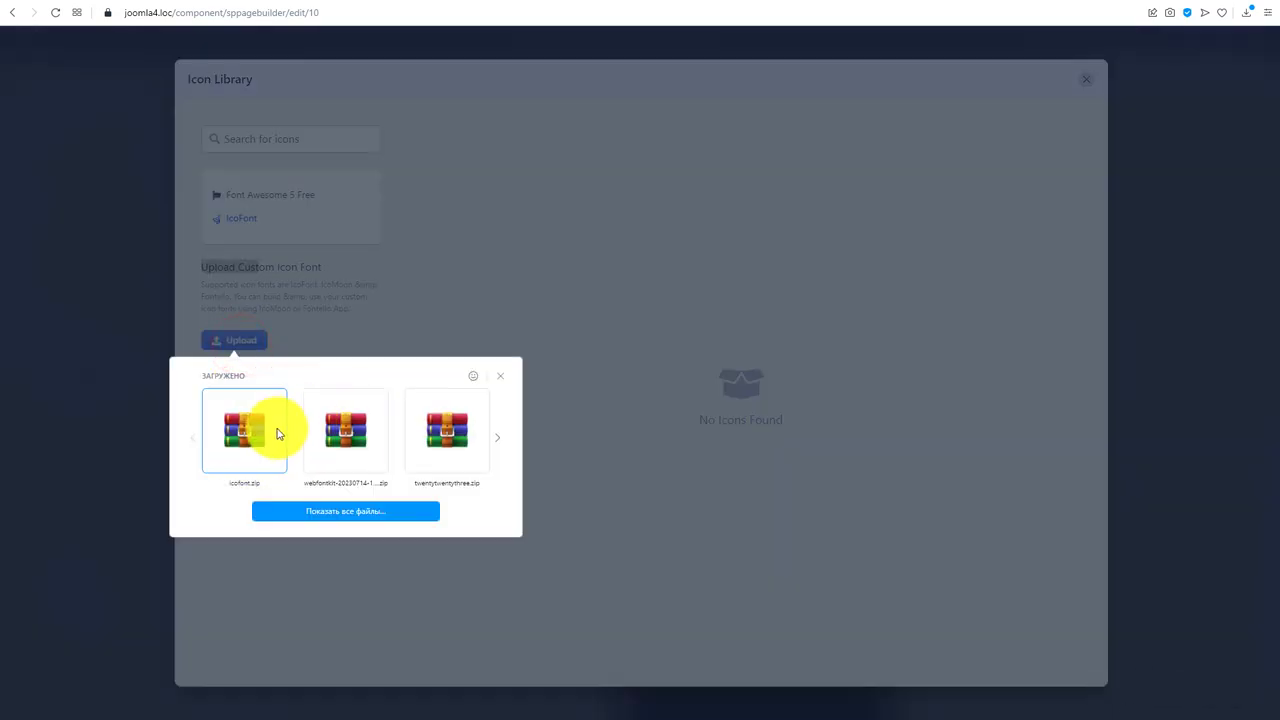
pyautogui.click(243, 429)
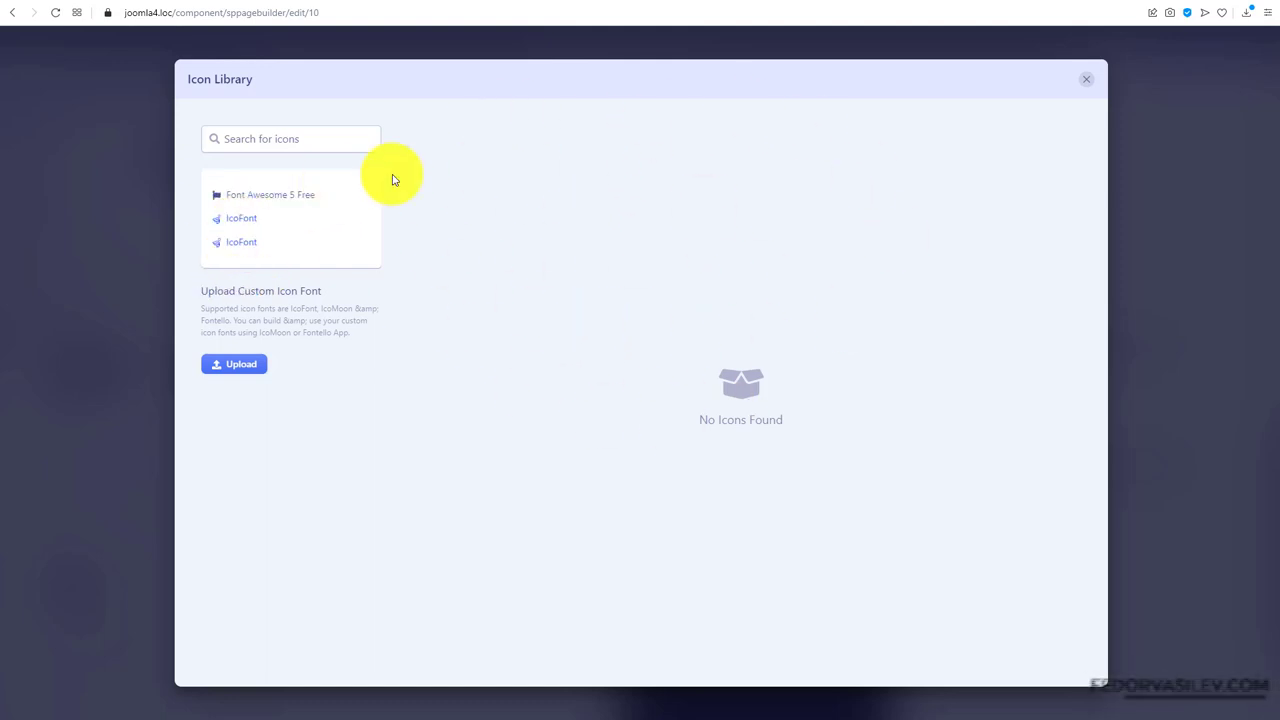
pyautogui.click(1087, 80)
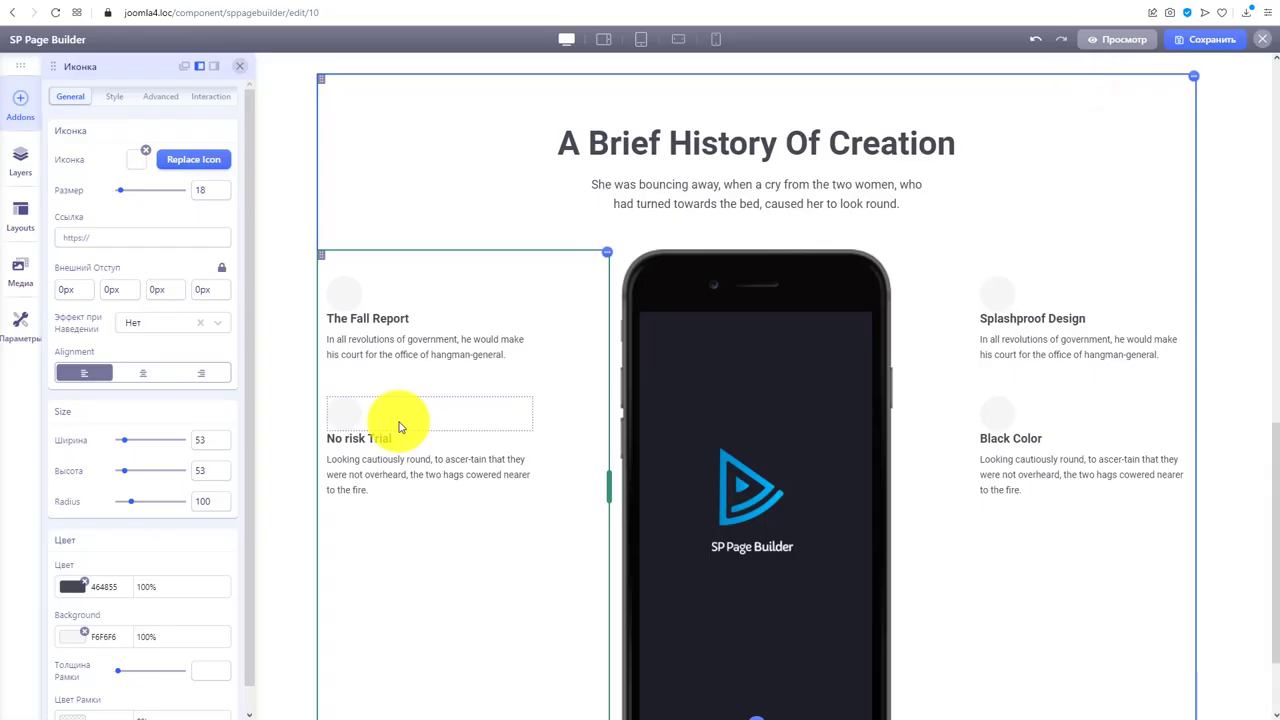
# Show the page's layer structure, expand the second section, and toggle its second column's visibility off and back on
pyautogui.scroll(5, 451, 309)
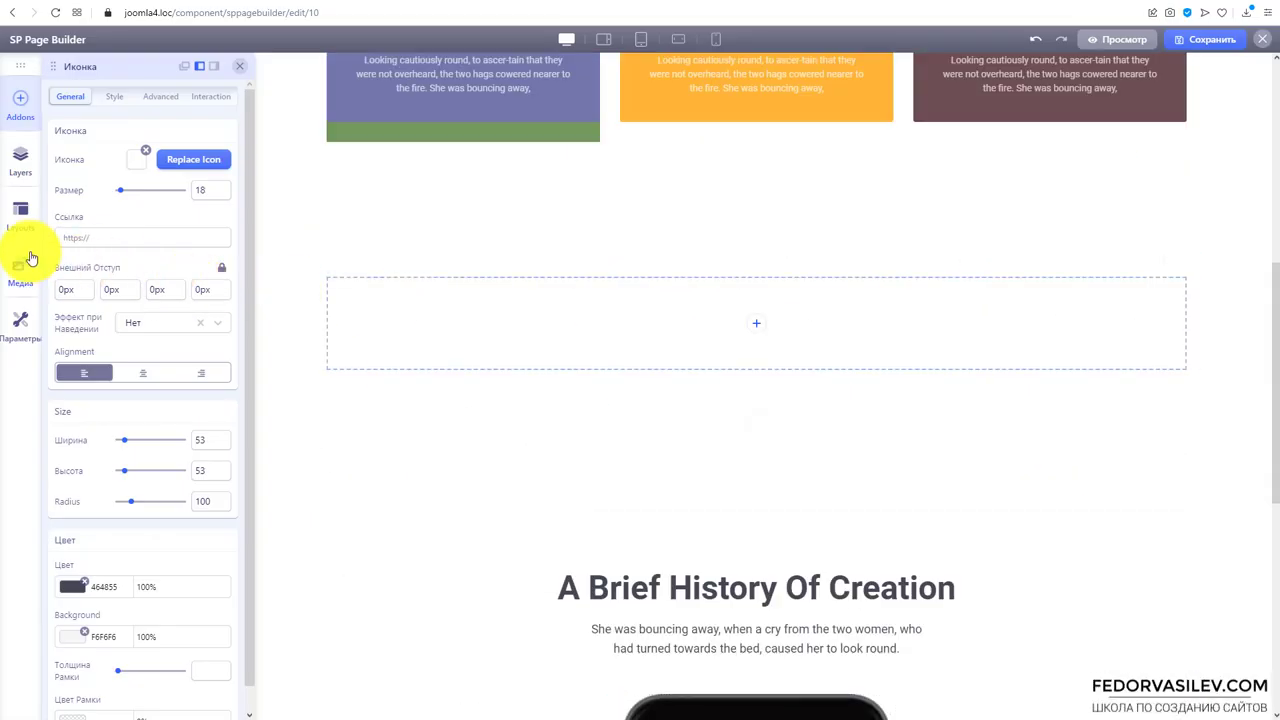
pyautogui.click(20, 170)
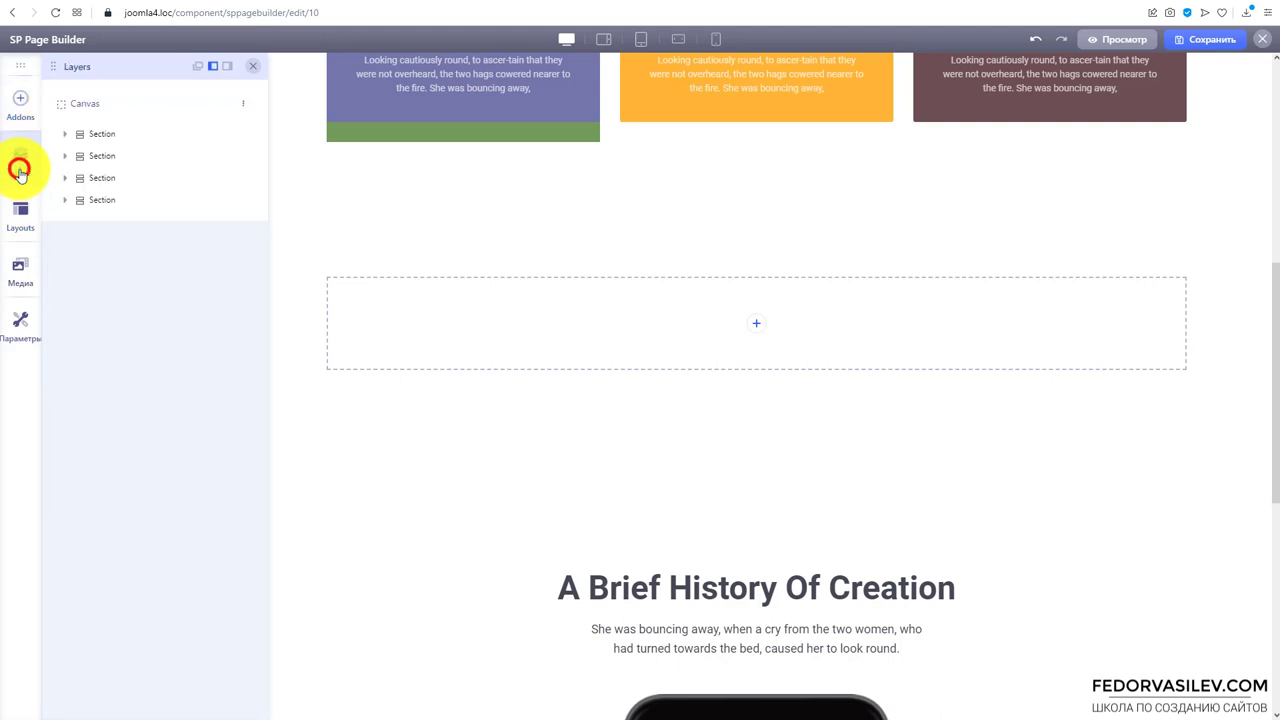
pyautogui.click(106, 136)
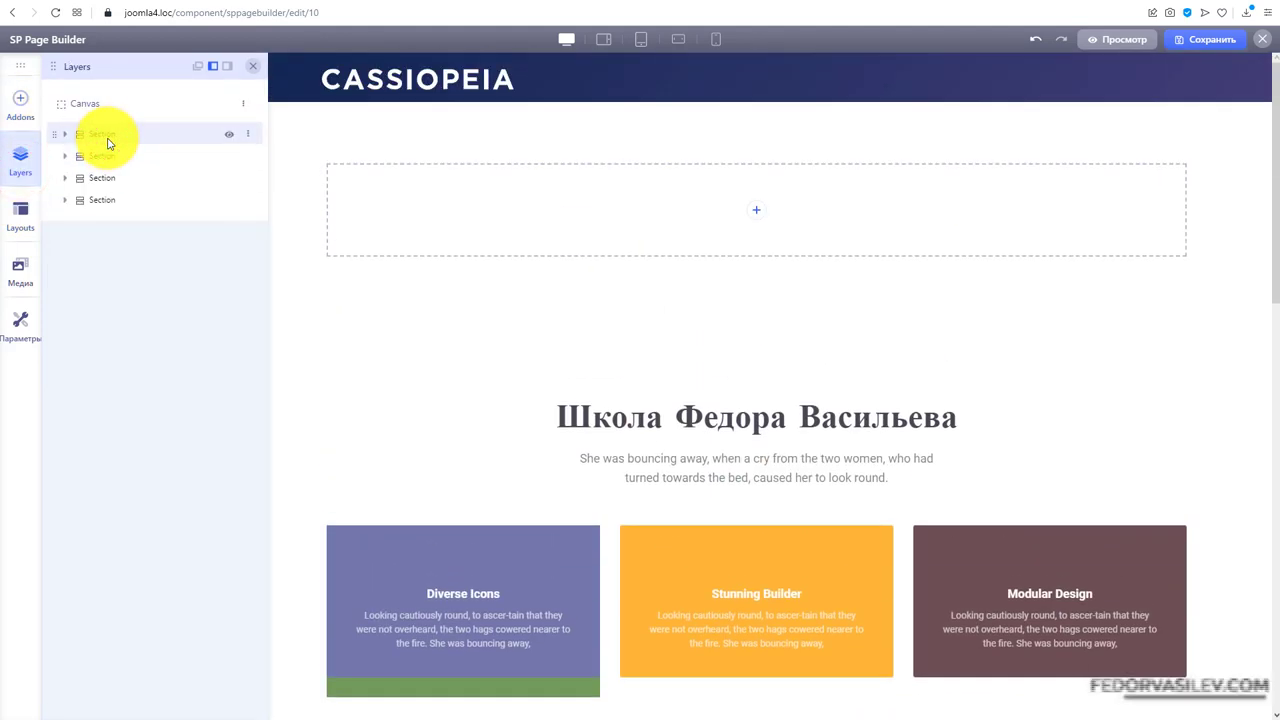
pyautogui.moveTo(109, 144); pyautogui.dragTo(91, 168)
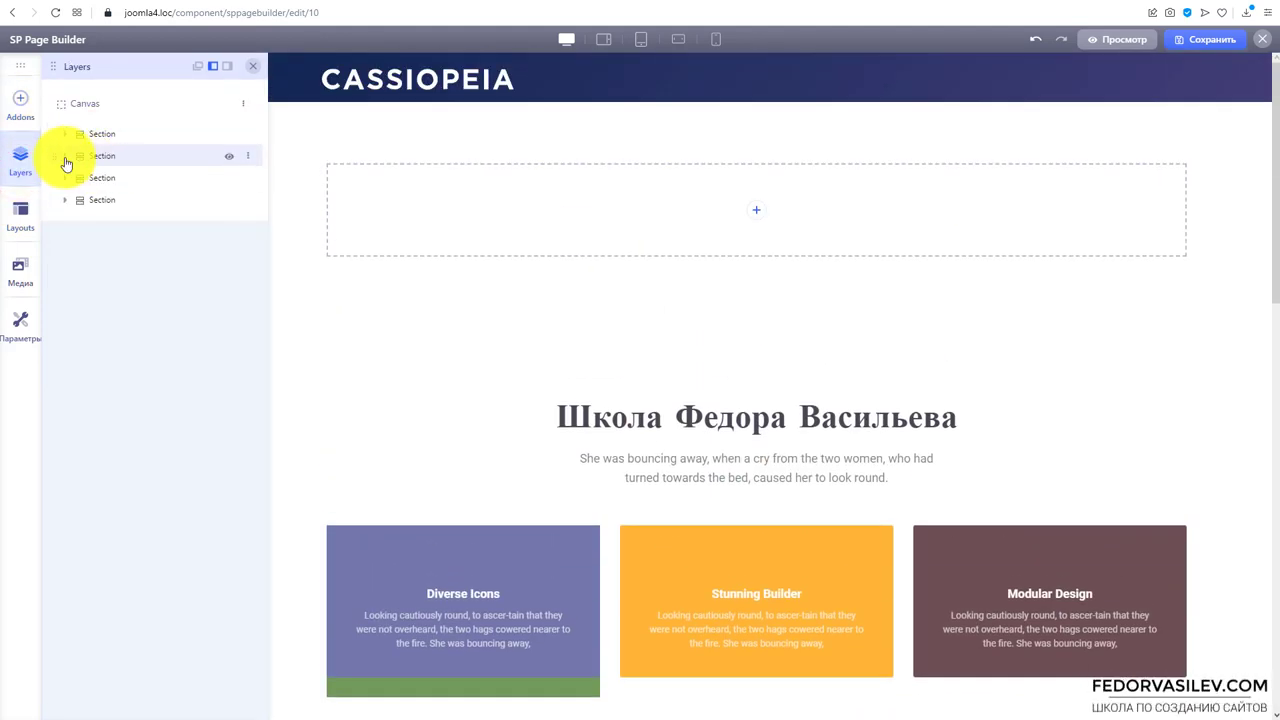
pyautogui.click(65, 160)
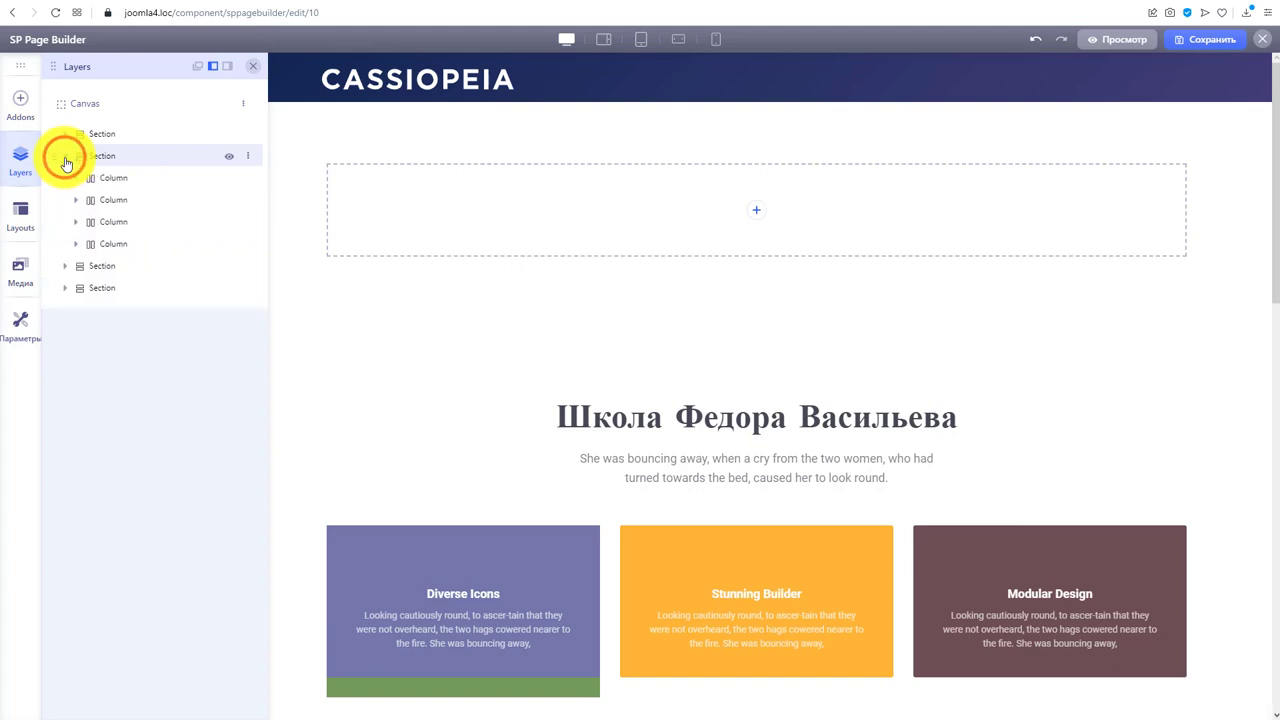
pyautogui.moveTo(111, 177); pyautogui.dragTo(109, 226)
pyautogui.click(230, 202)
pyautogui.click(229, 201)
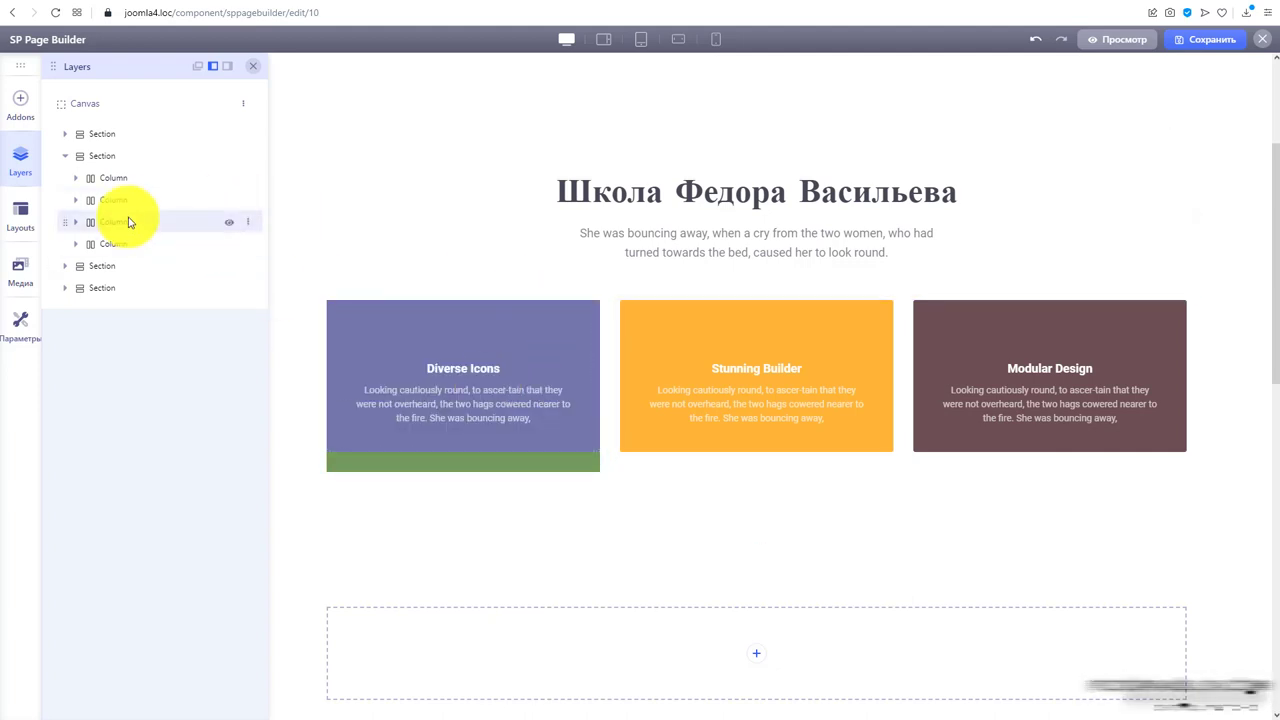
pyautogui.moveTo(128, 220); pyautogui.dragTo(110, 258)
pyautogui.moveTo(165, 306); pyautogui.dragTo(108, 260)
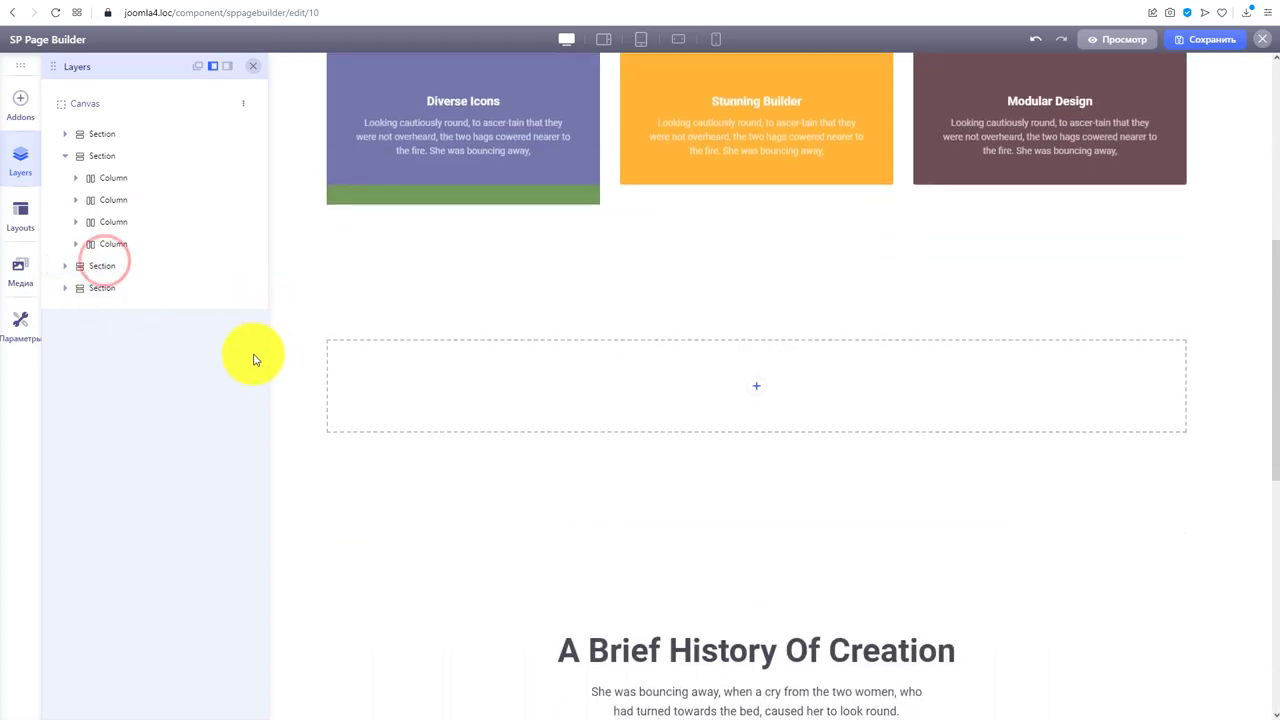
# Locate the last and first sections on the page from the layer structure and collapse the second section
pyautogui.click(106, 287)
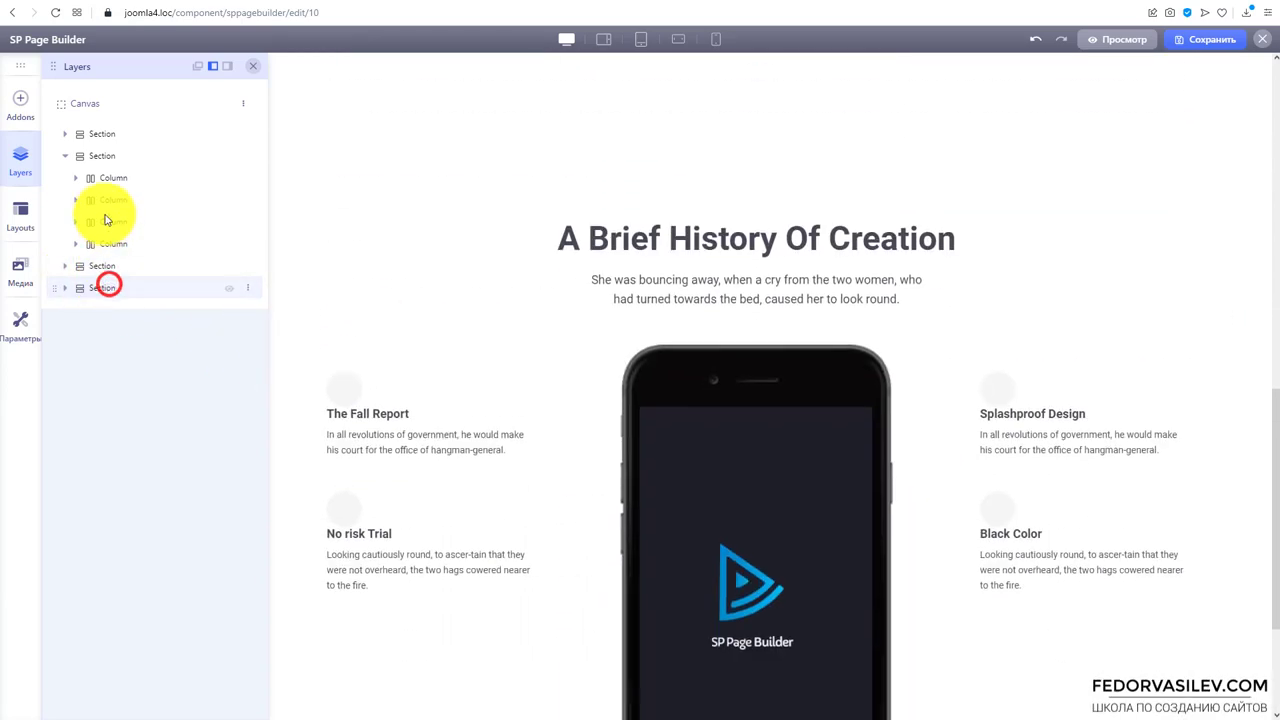
pyautogui.click(104, 195)
pyautogui.click(99, 145)
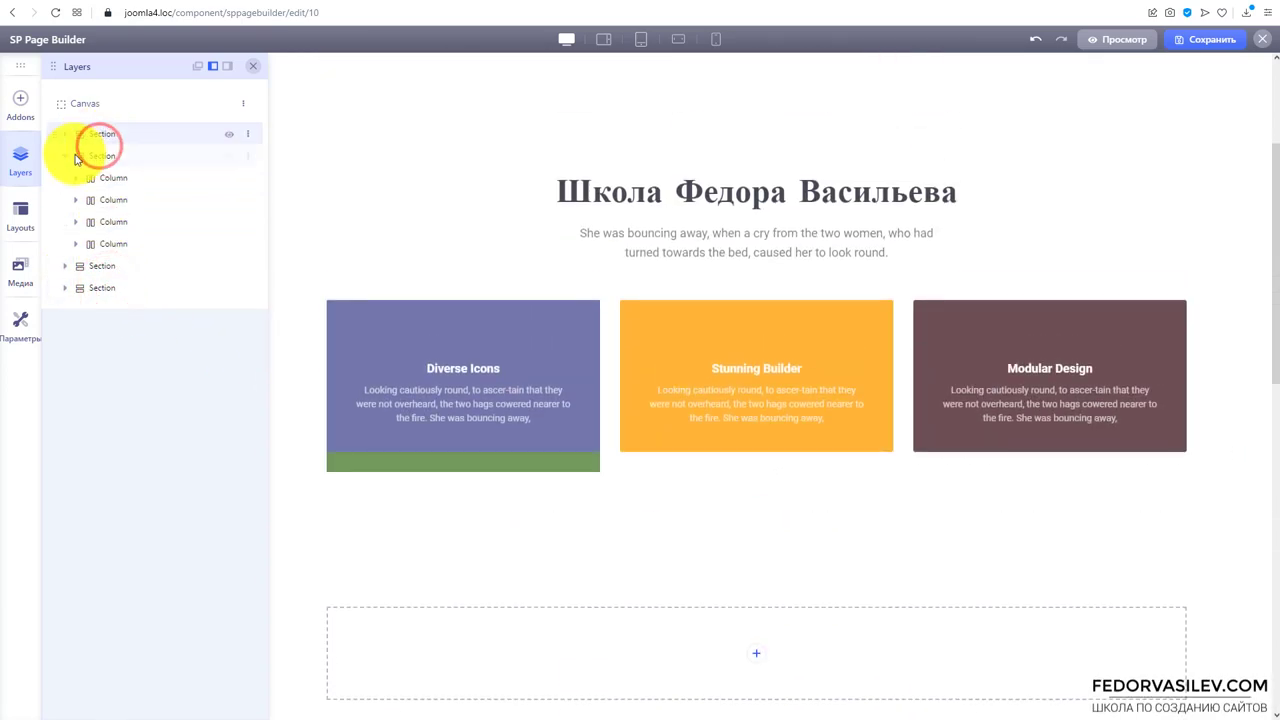
pyautogui.click(72, 157)
pyautogui.click(67, 158)
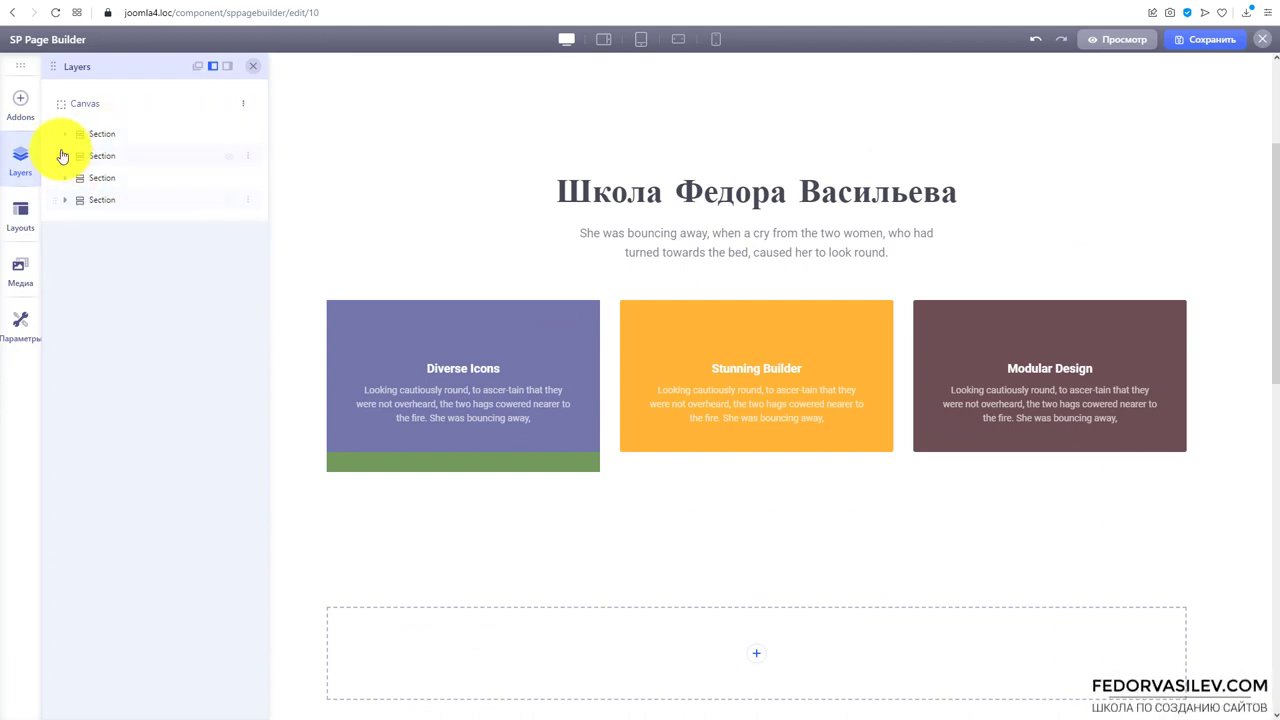
pyautogui.moveTo(107, 218); pyautogui.dragTo(97, 181)
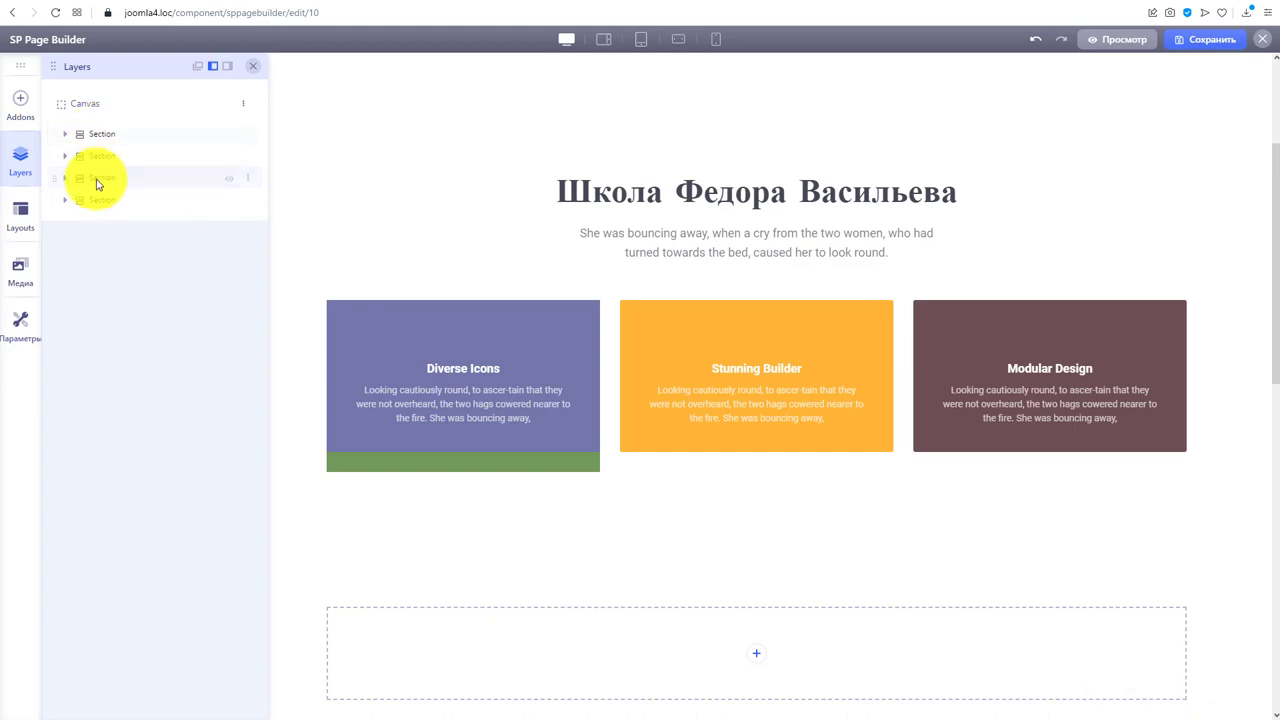
# Delete all four sections from the layer structure so that the canvas is empty
pyautogui.moveTo(127, 121); pyautogui.dragTo(130, 125)
pyautogui.click(251, 135)
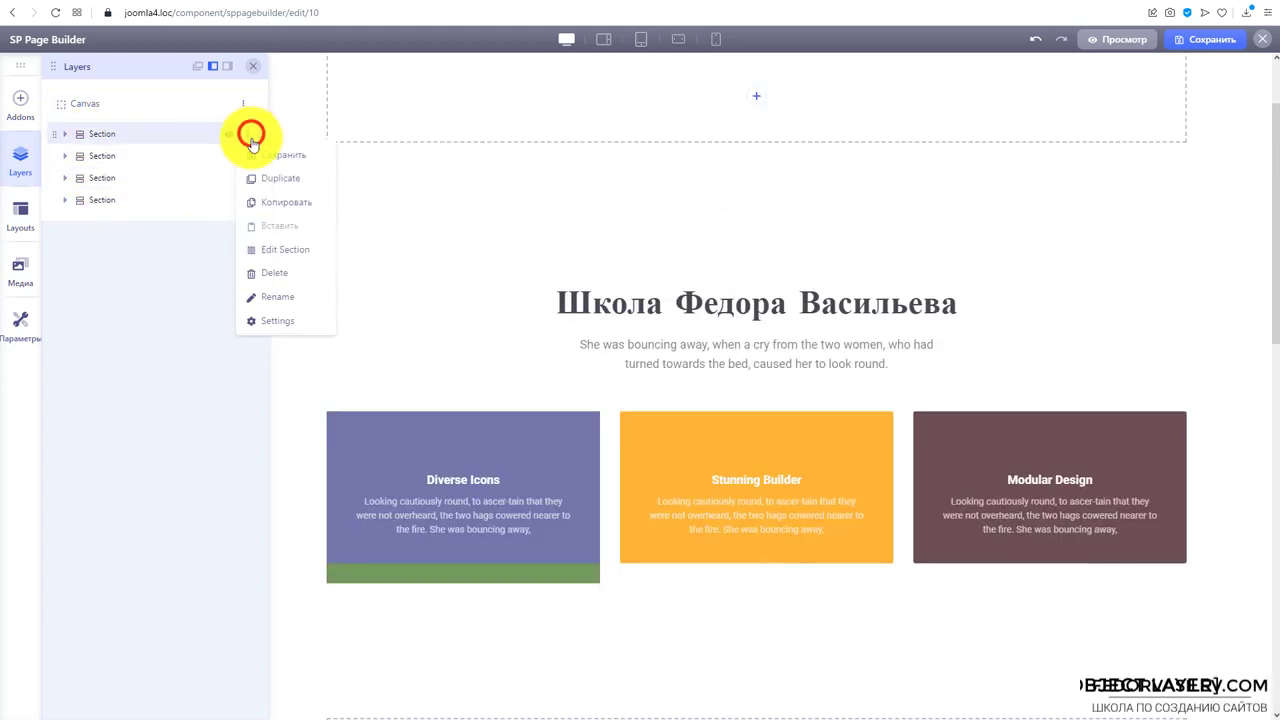
pyautogui.click(274, 275)
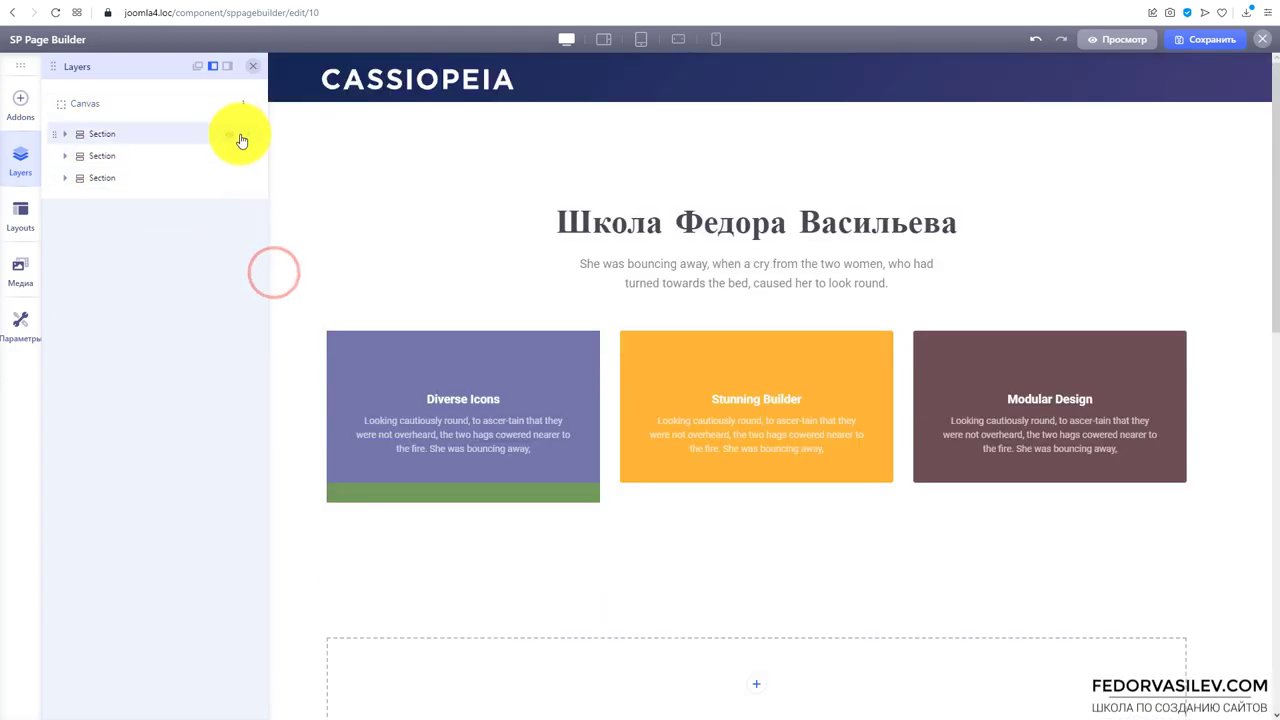
pyautogui.click(243, 133)
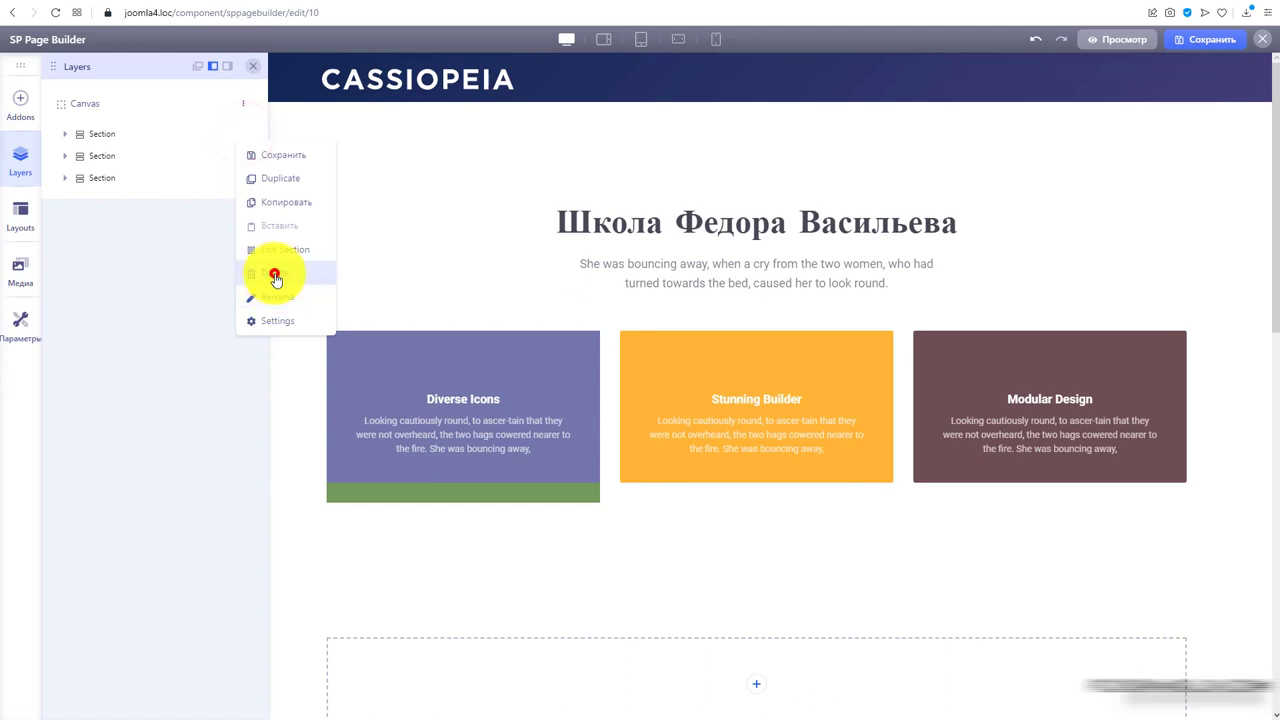
pyautogui.click(275, 276)
pyautogui.click(251, 134)
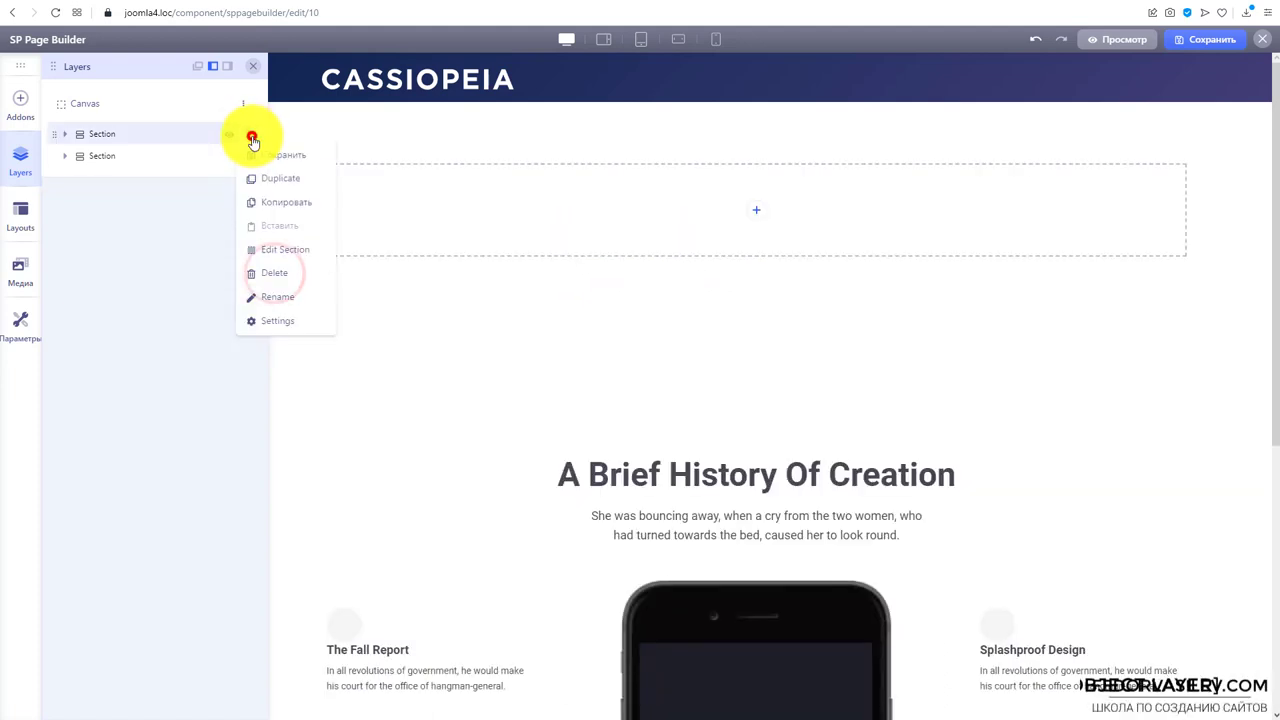
pyautogui.click(271, 275)
pyautogui.click(251, 134)
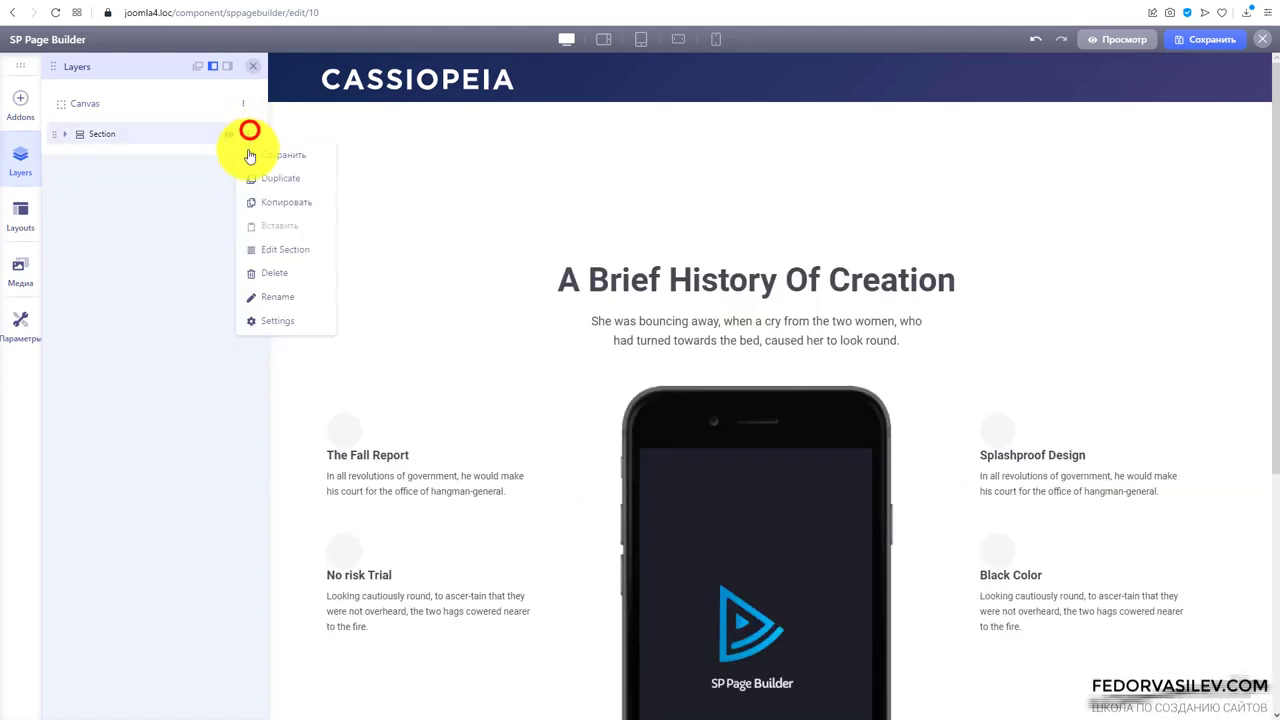
pyautogui.click(276, 275)
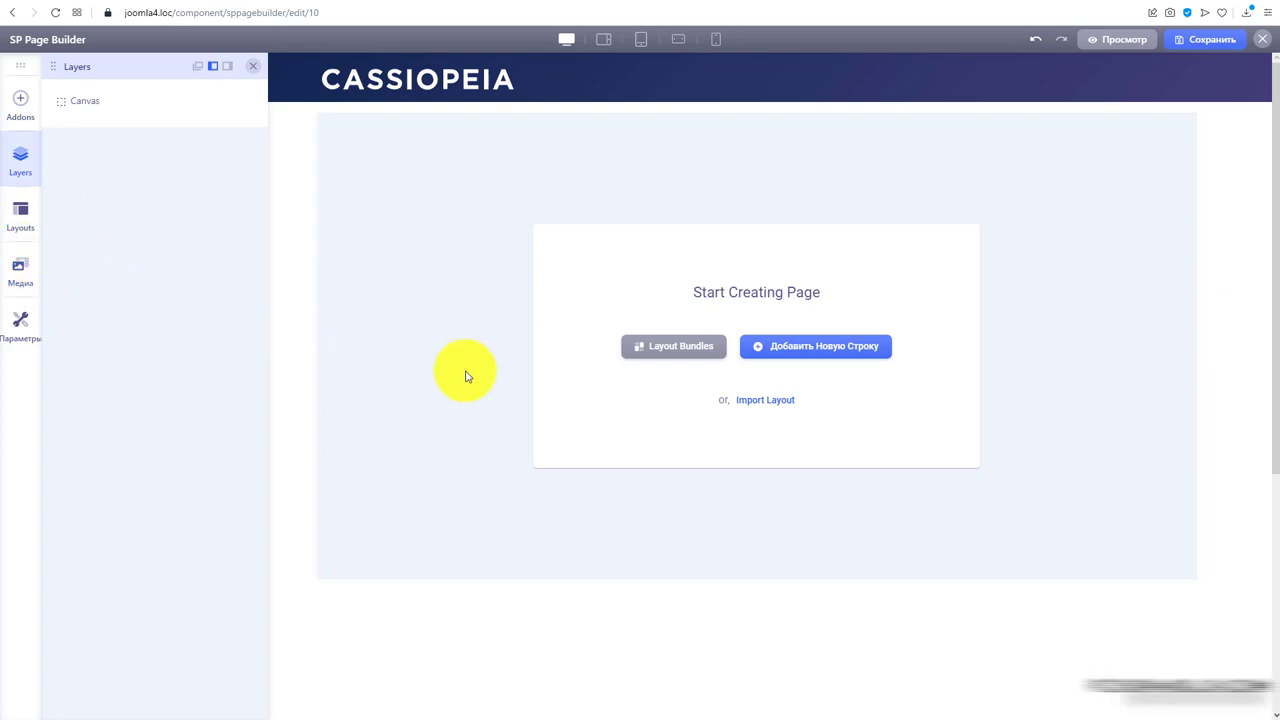
# Open the layout bundles, filter them by the Architecture category, clear the filter and browse the available layouts
pyautogui.click(669, 360)
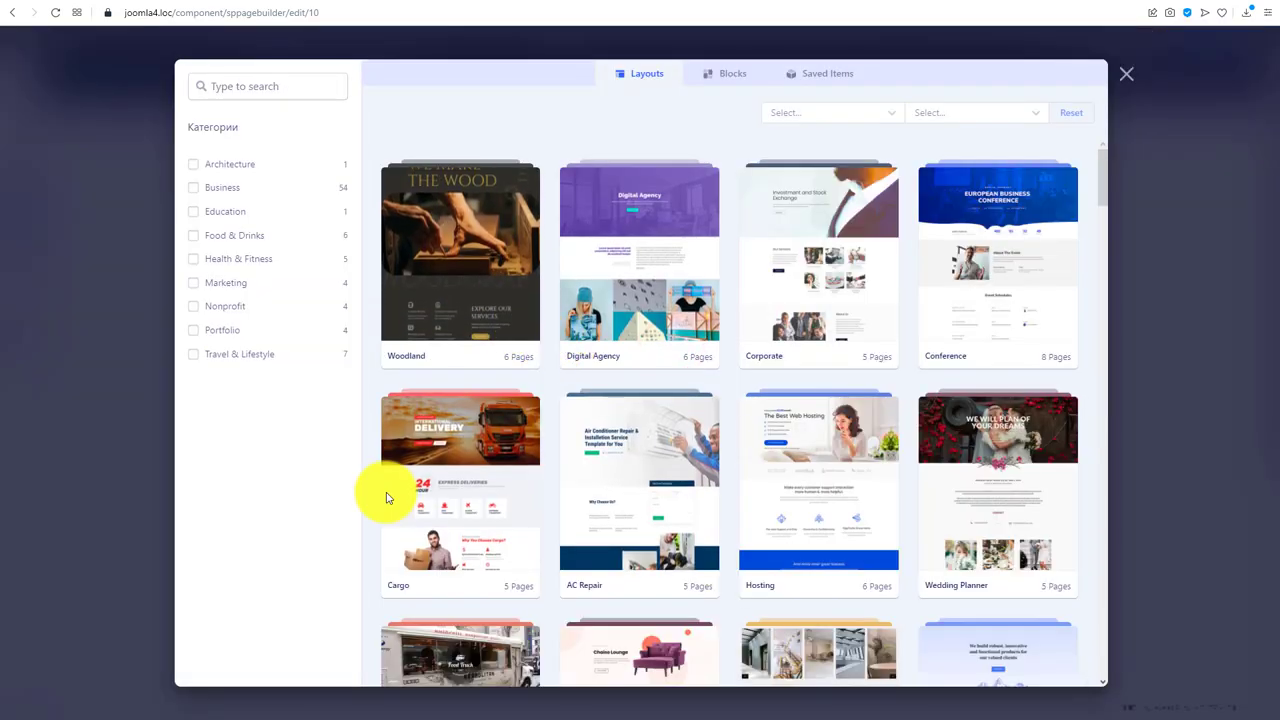
pyautogui.click(193, 165)
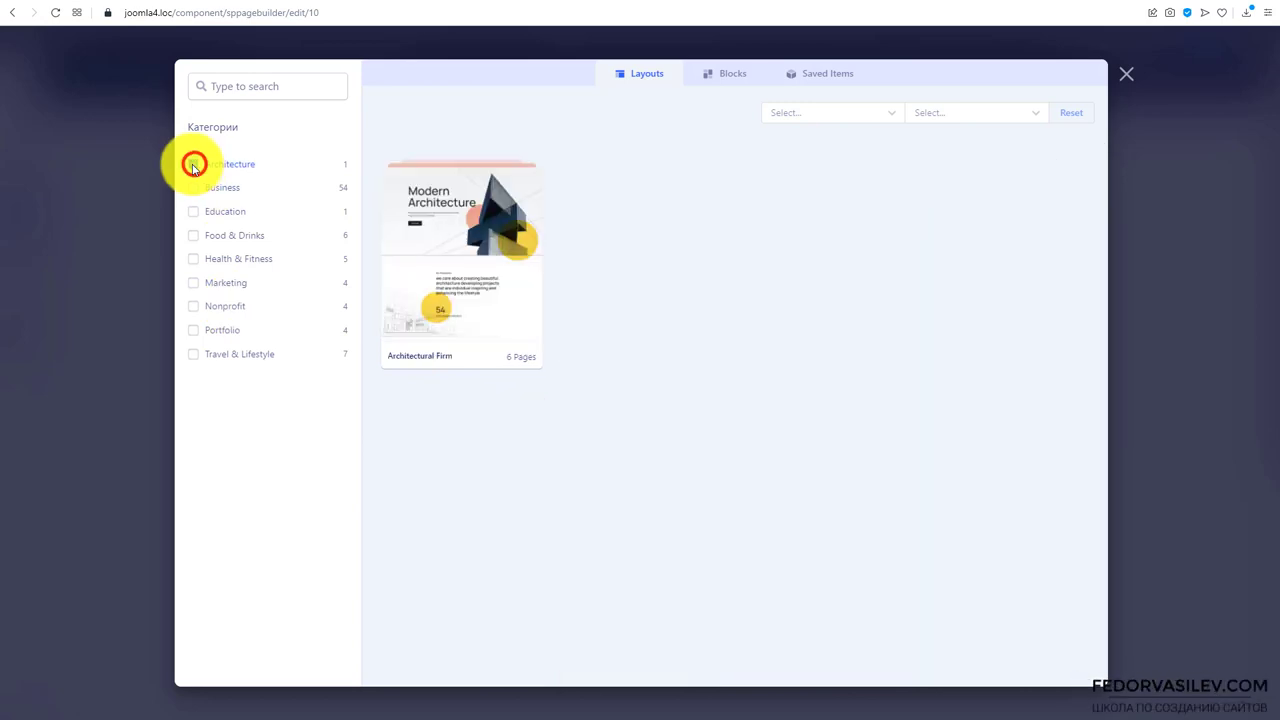
pyautogui.click(193, 165)
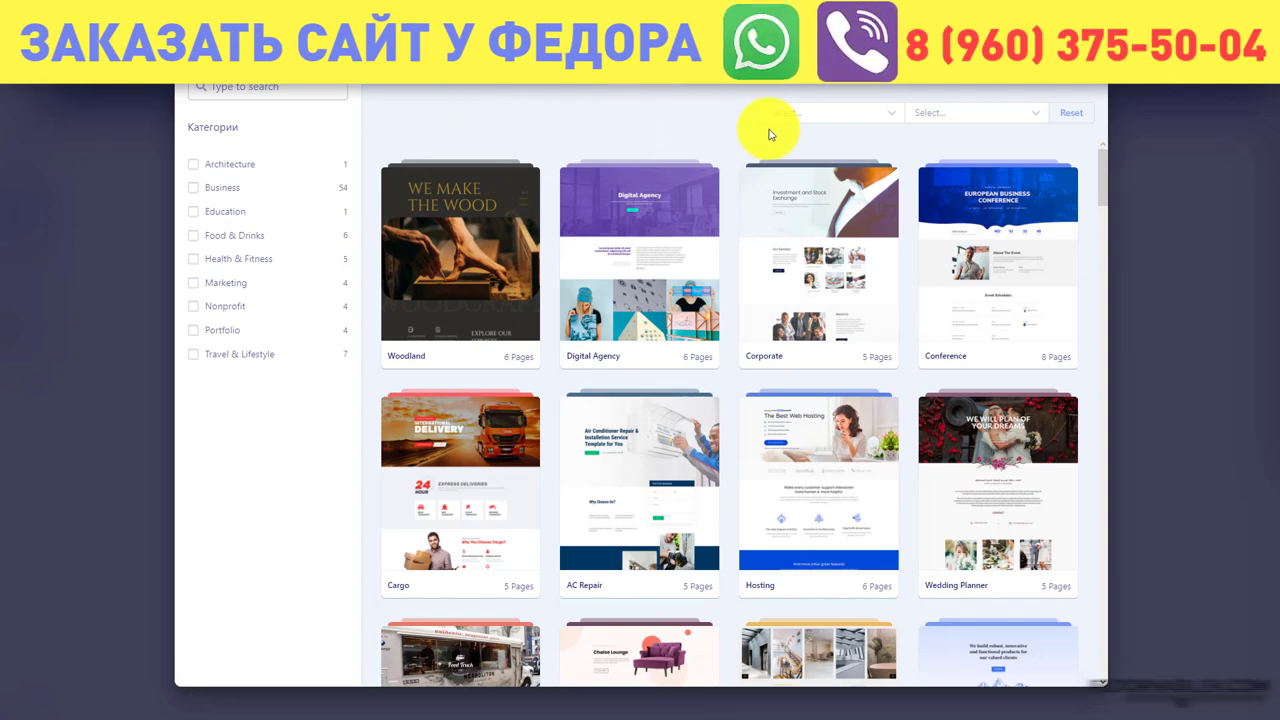
pyautogui.click(738, 91)
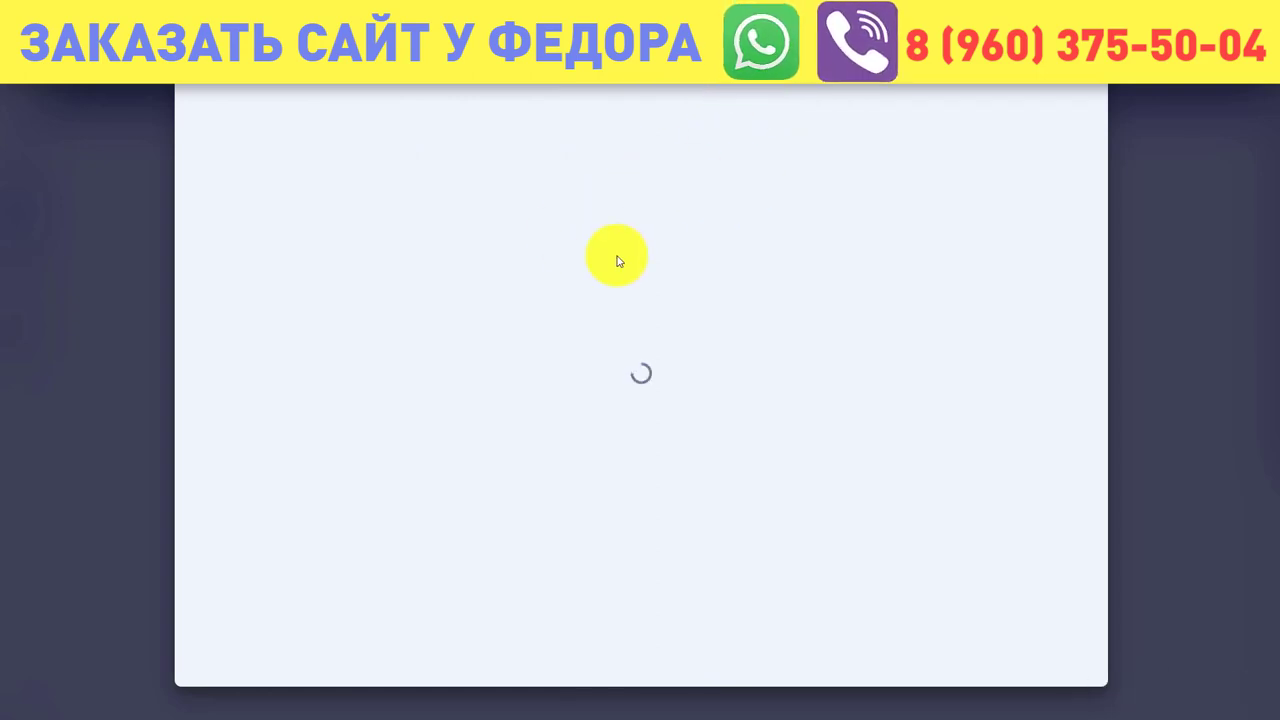
pyautogui.scroll(-3, 936, 306)
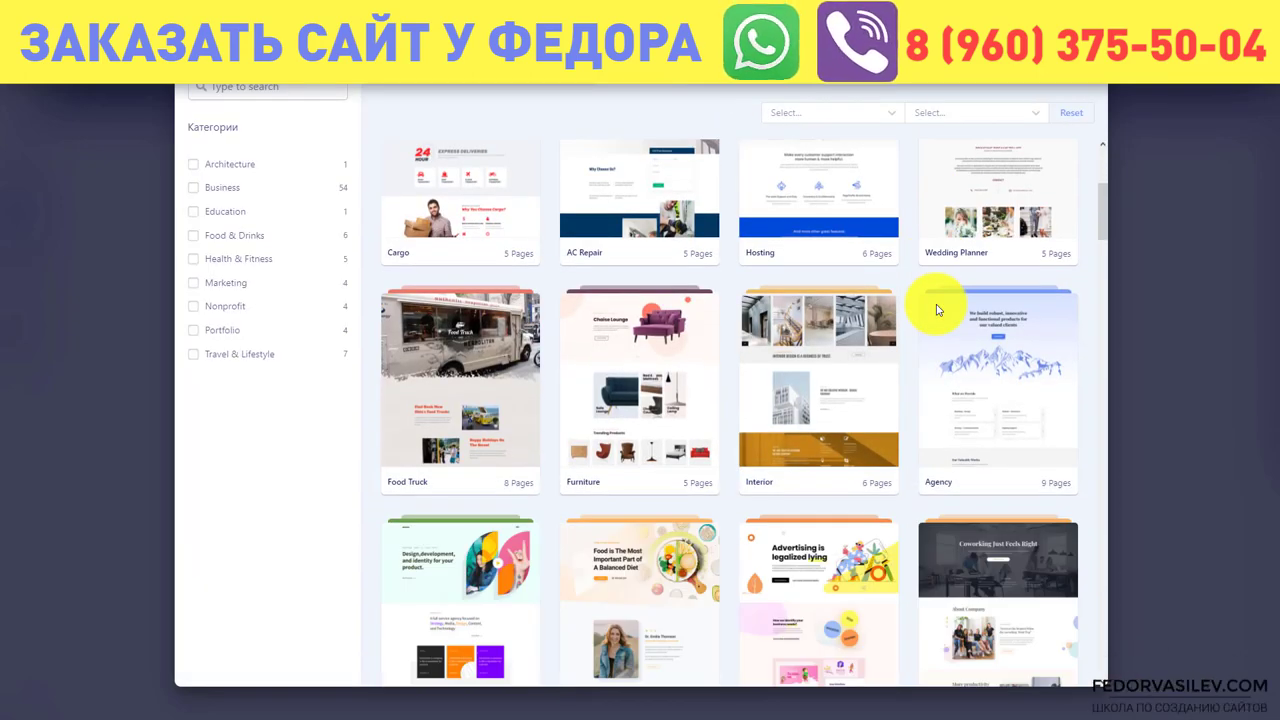
pyautogui.scroll(3, 936, 306)
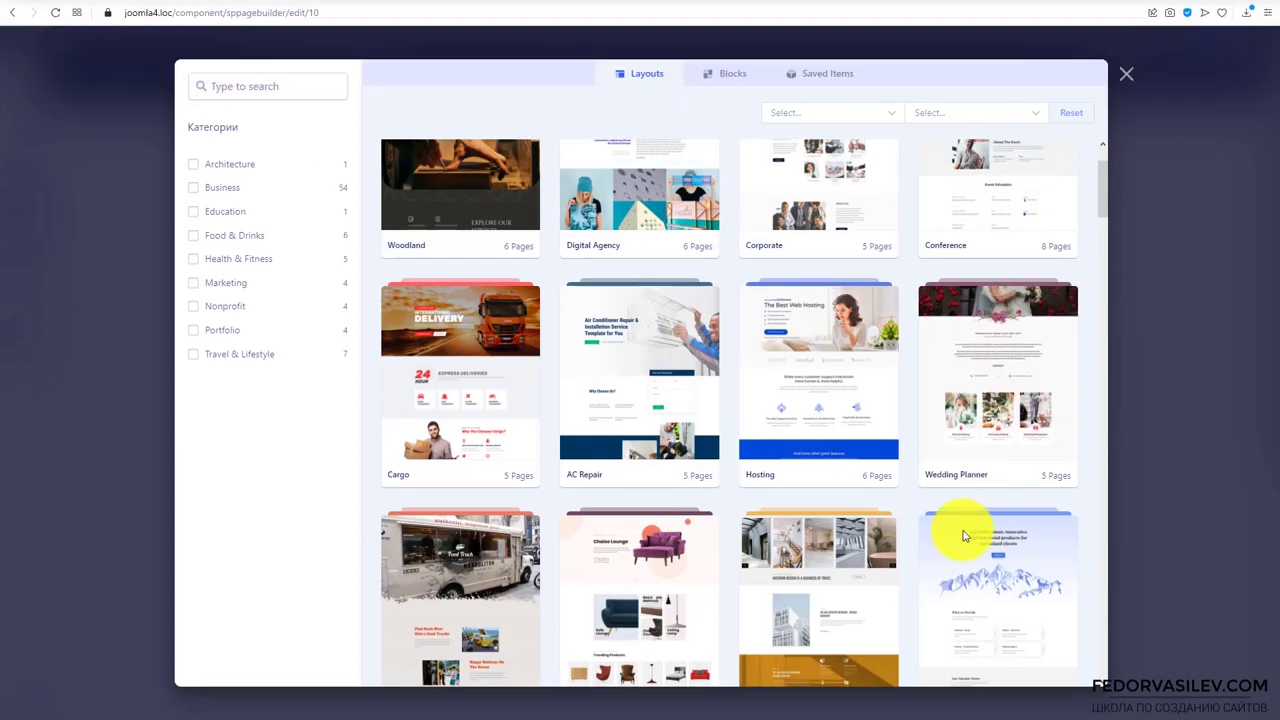
# Open the Wedding Planner bundle and preview its Photos, Services, About, Contact and Home page layouts
pyautogui.click(985, 362)
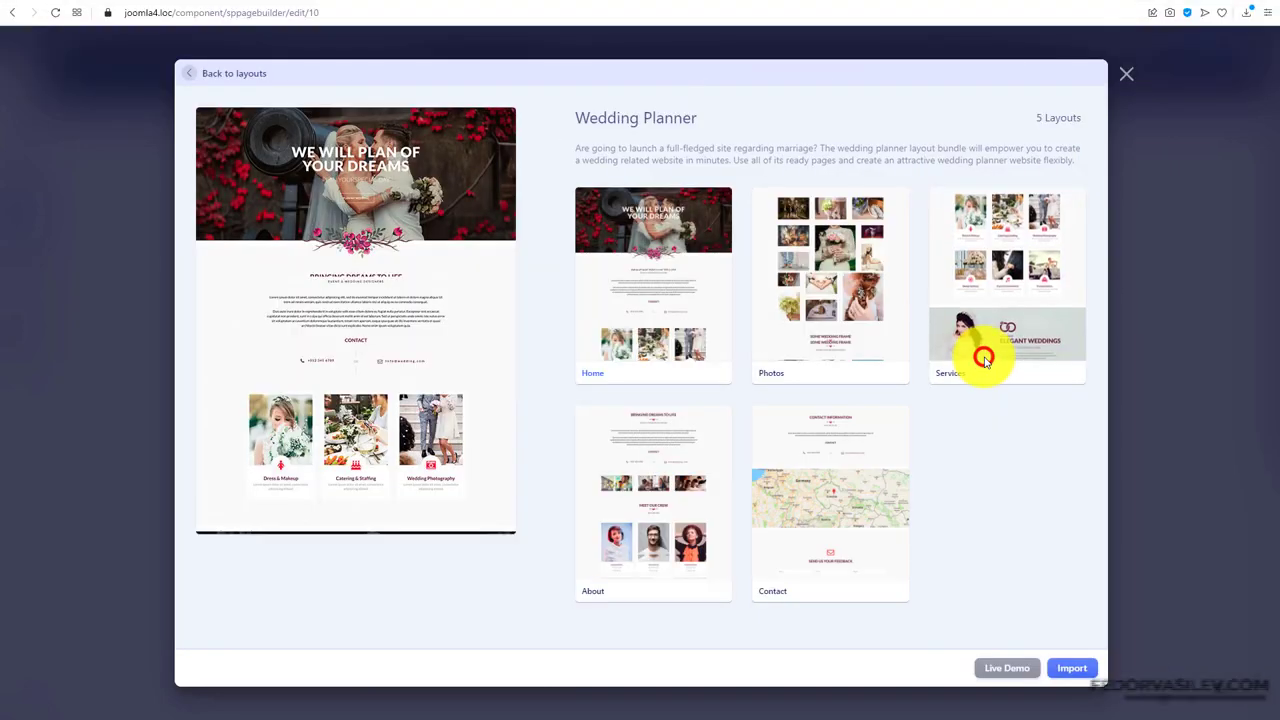
pyautogui.click(786, 268)
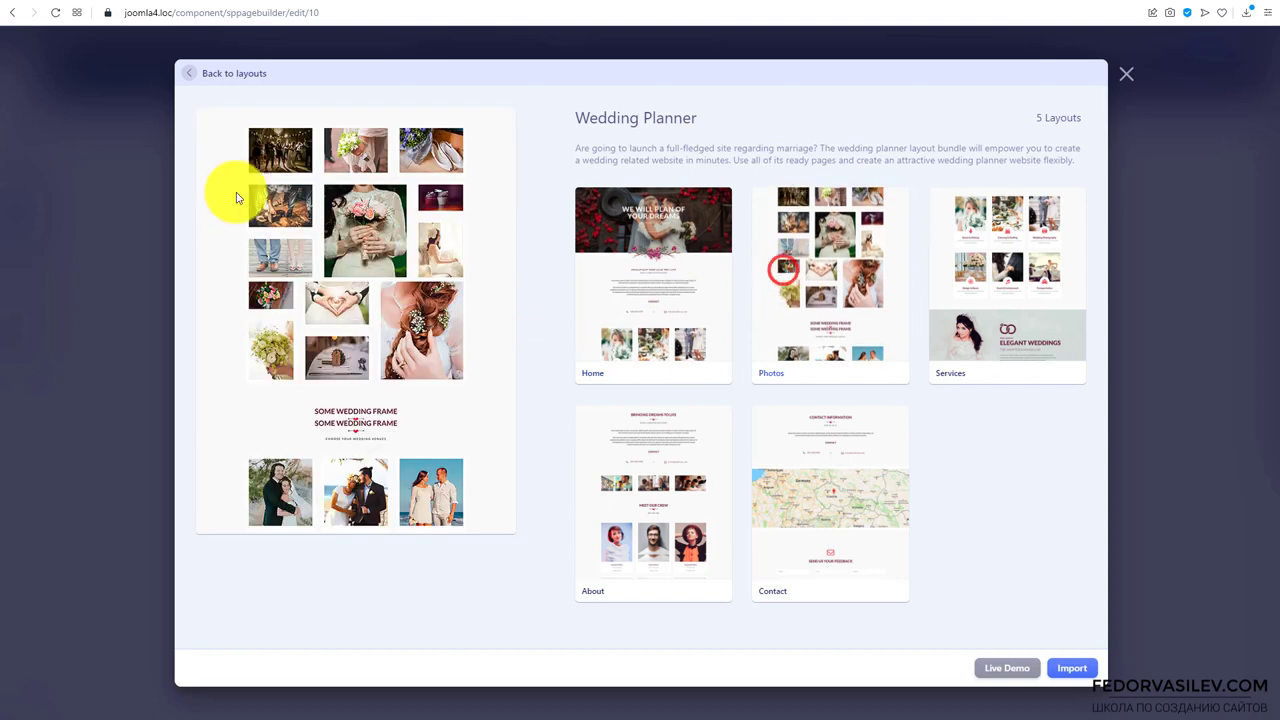
pyautogui.click(1000, 298)
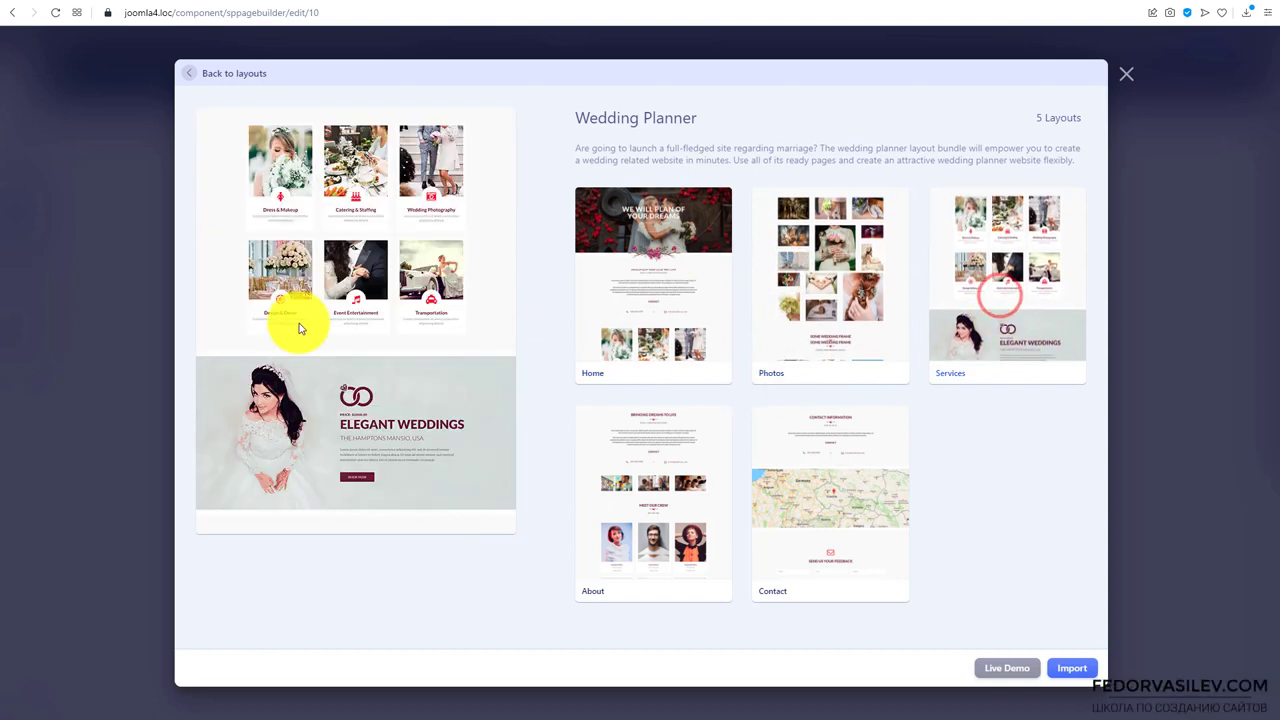
pyautogui.click(658, 490)
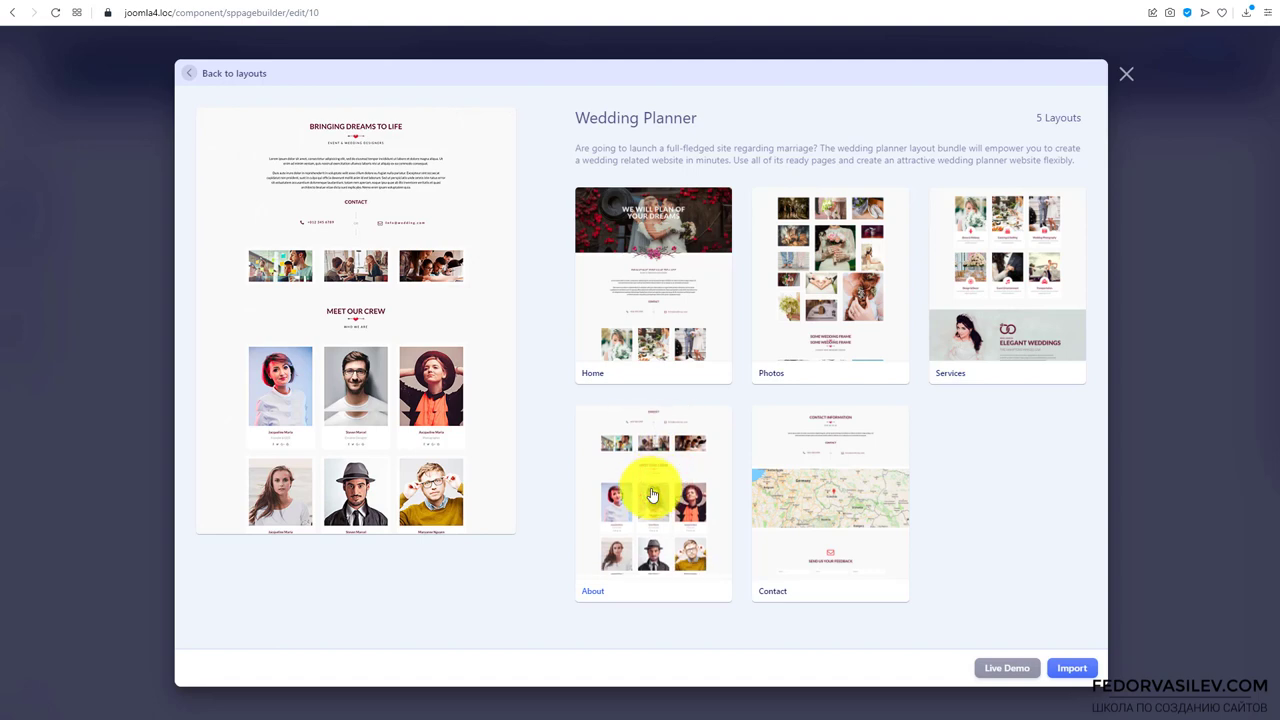
pyautogui.click(794, 488)
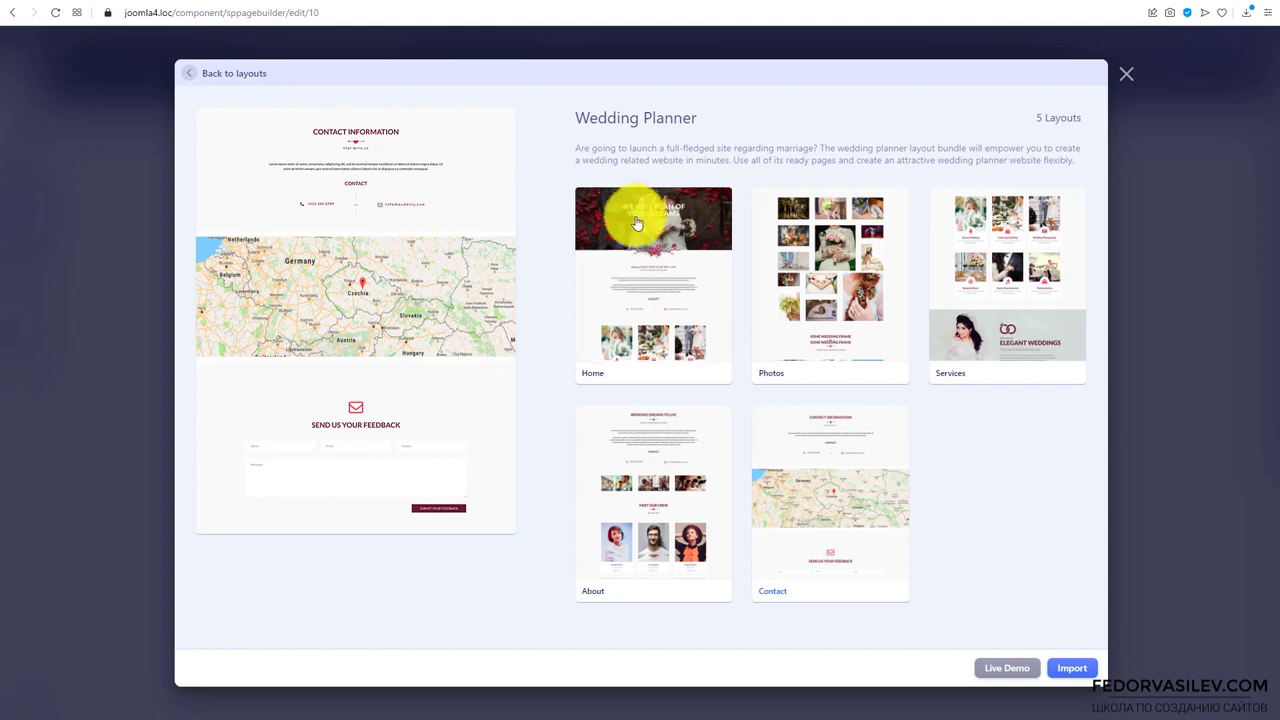
pyautogui.click(634, 280)
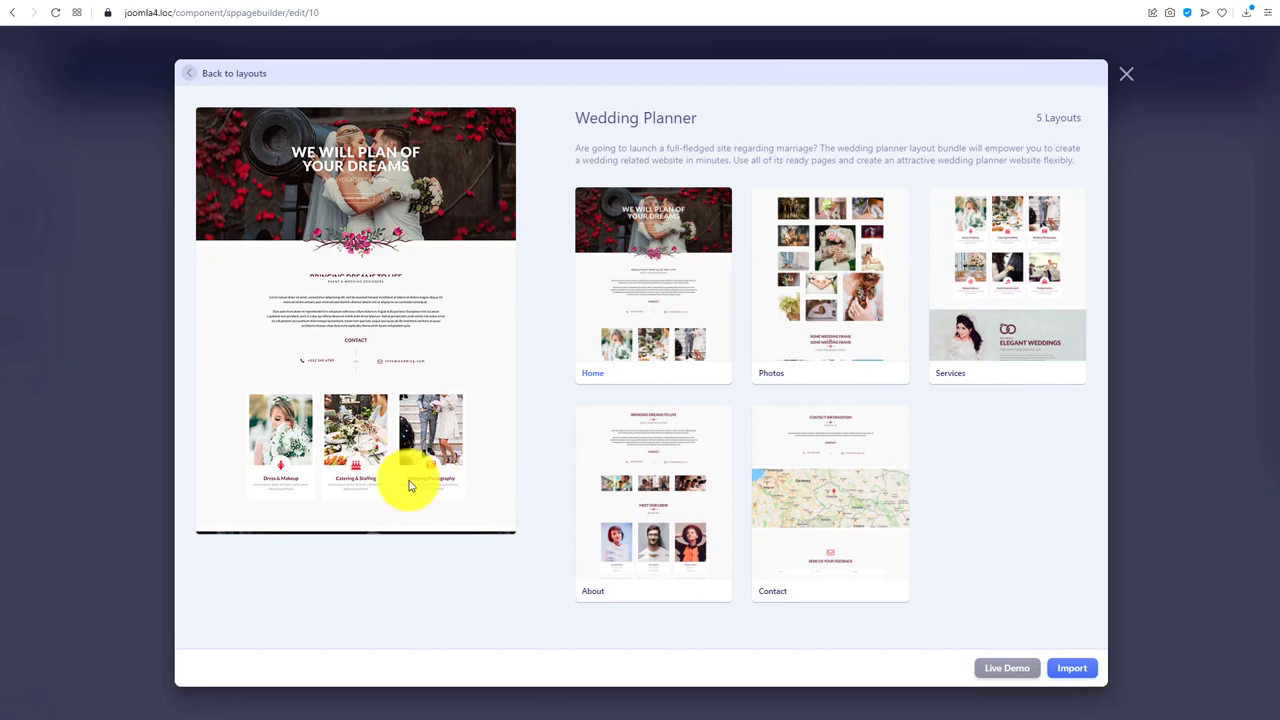
# Open the live demo of the Wedding Planner Home layout, look through the whole page and return to the layout bundle
pyautogui.click(1005, 672)
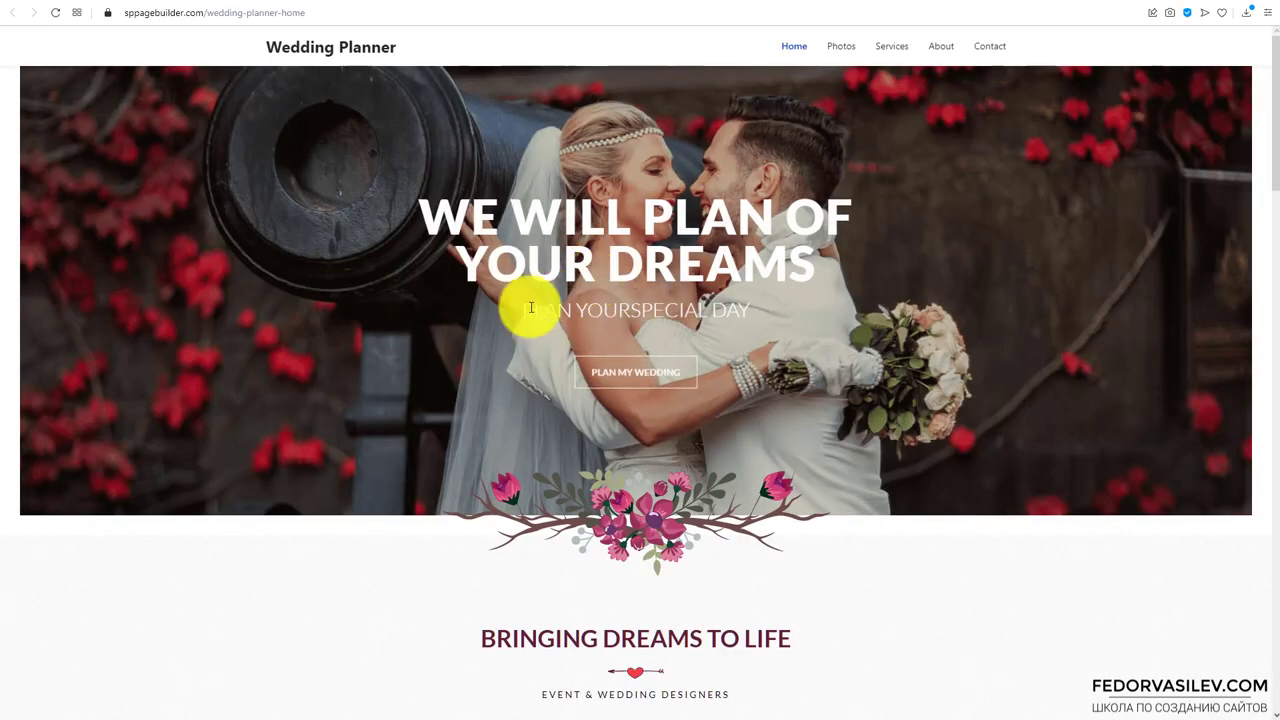
pyautogui.scroll(-3, 545, 240)
pyautogui.scroll(-8, 535, 240)
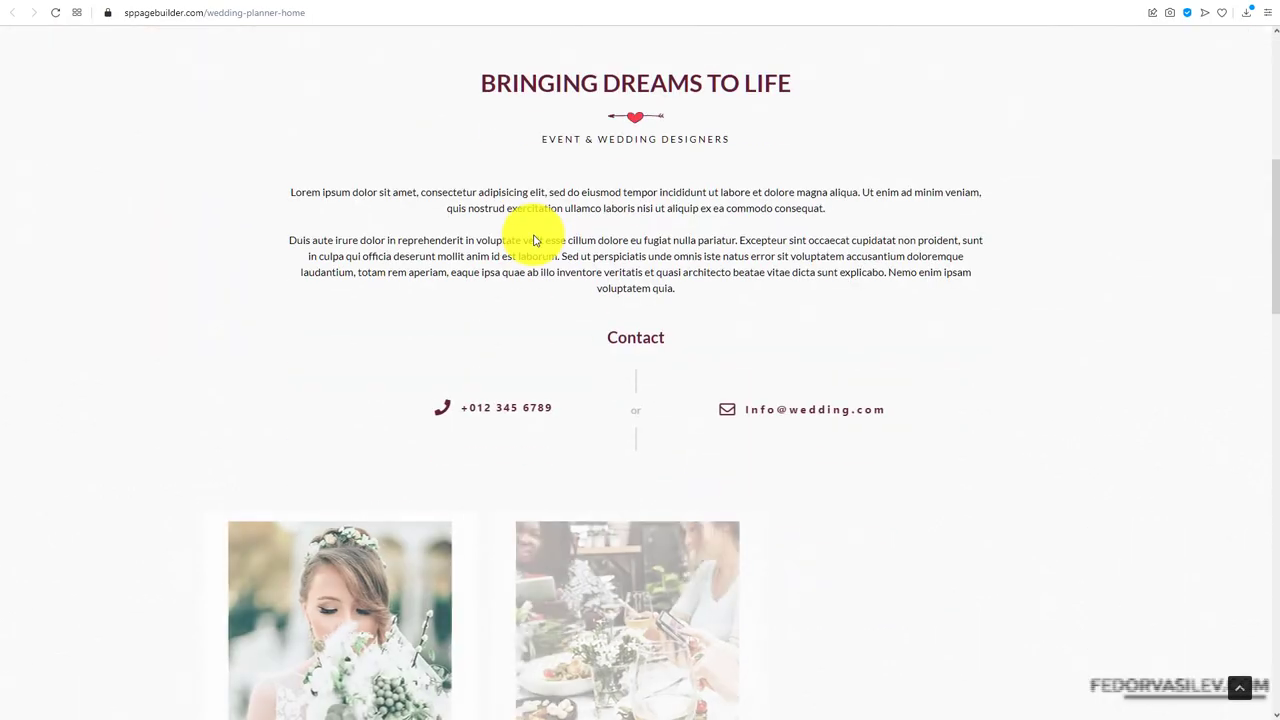
pyautogui.scroll(-7, 584, 197)
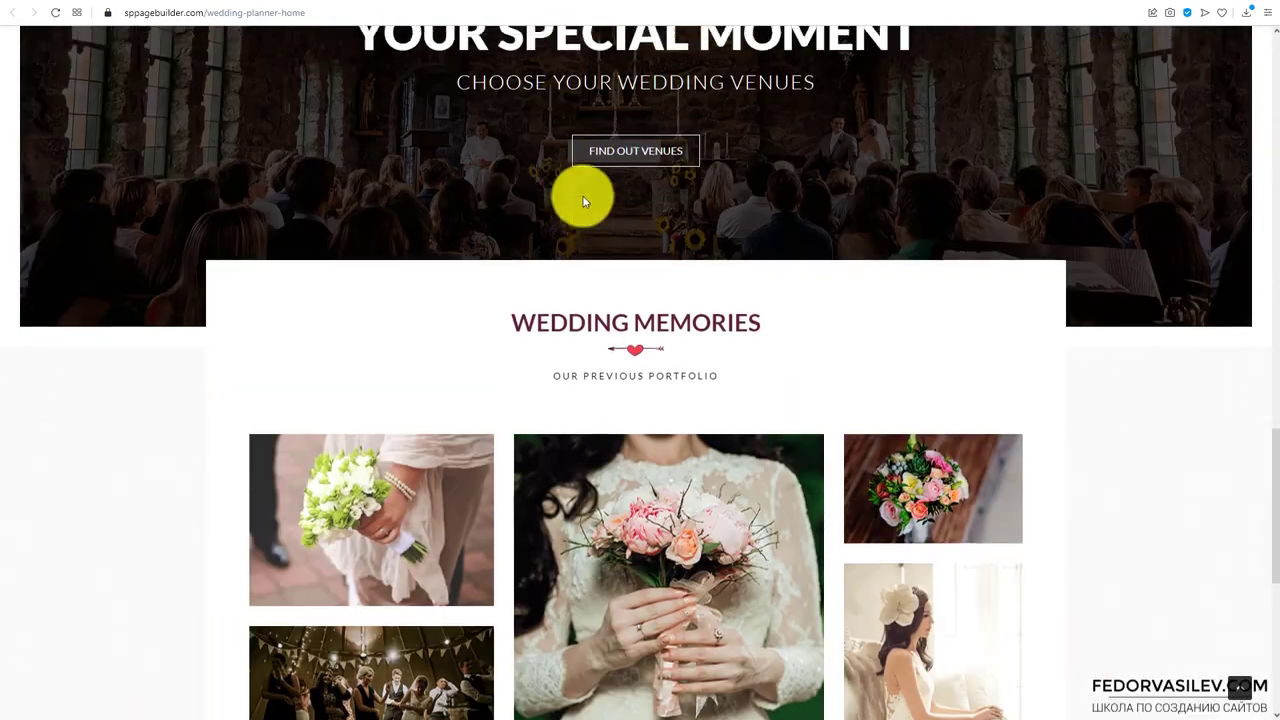
pyautogui.scroll(-1, 925, 390)
pyautogui.scroll(-3, 925, 390)
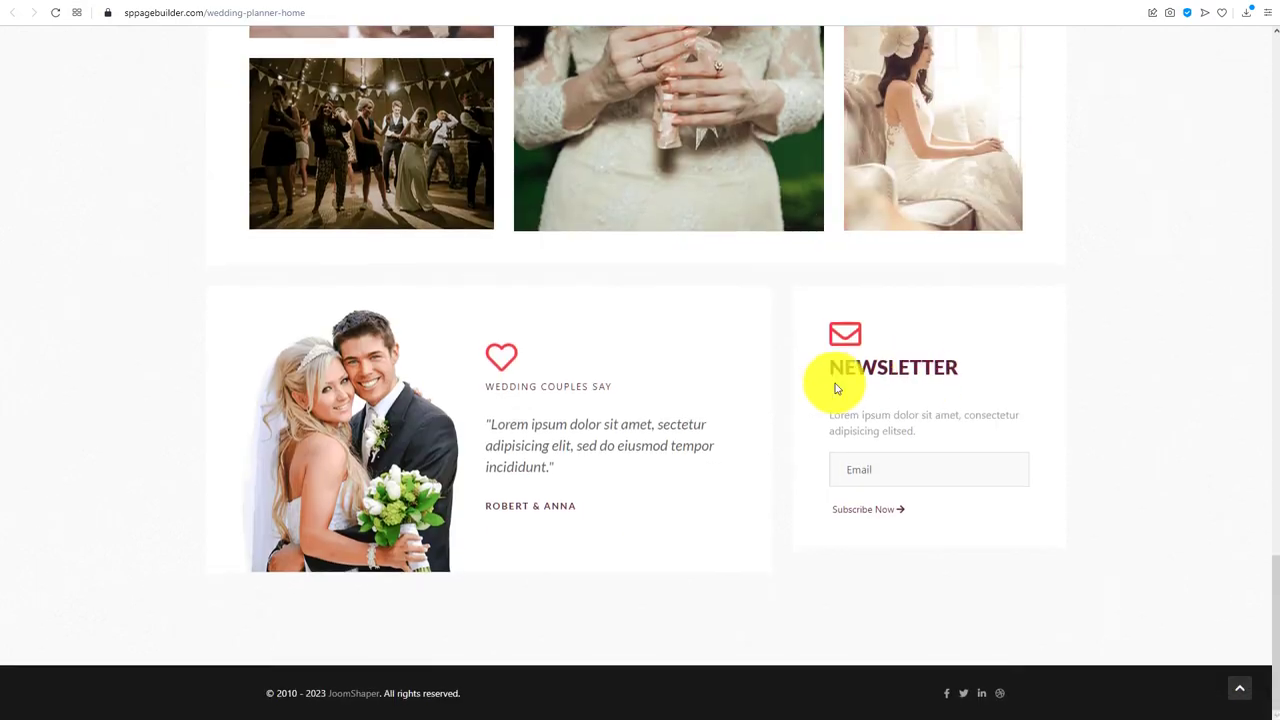
pyautogui.scroll(20, 900, 366)
pyautogui.scroll(1, 679, 187)
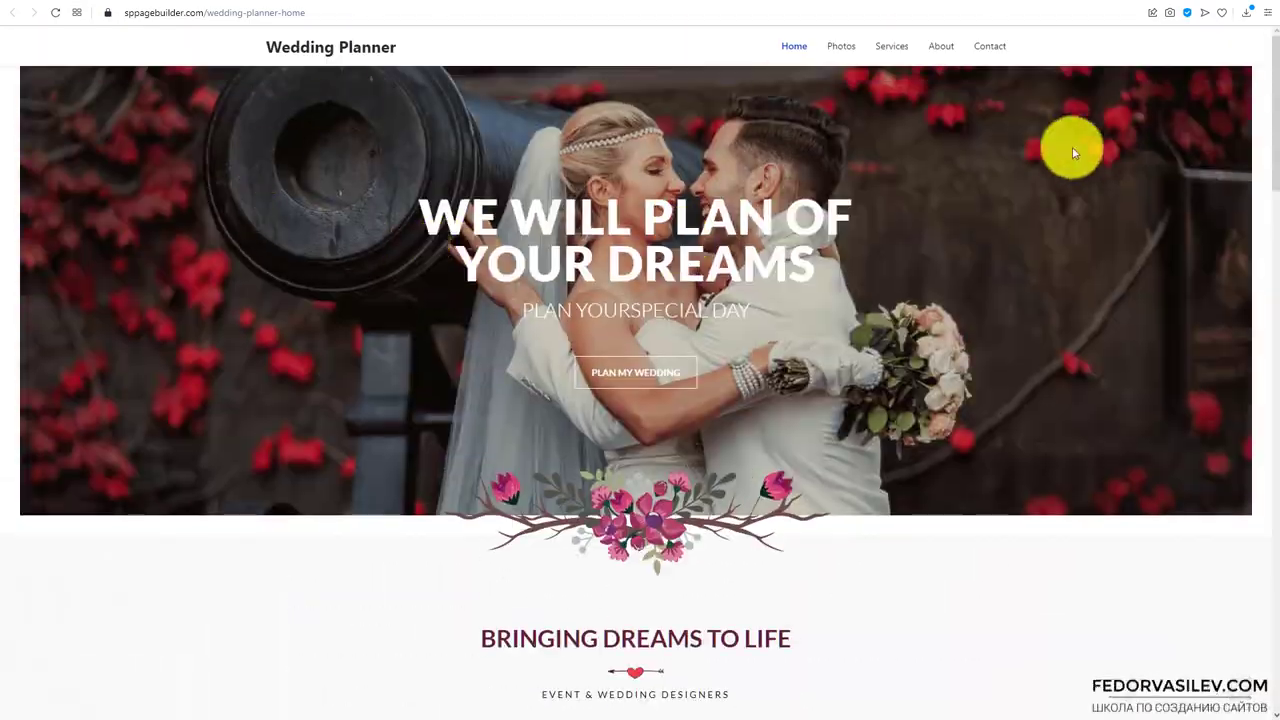
pyautogui.click(1104, 0)
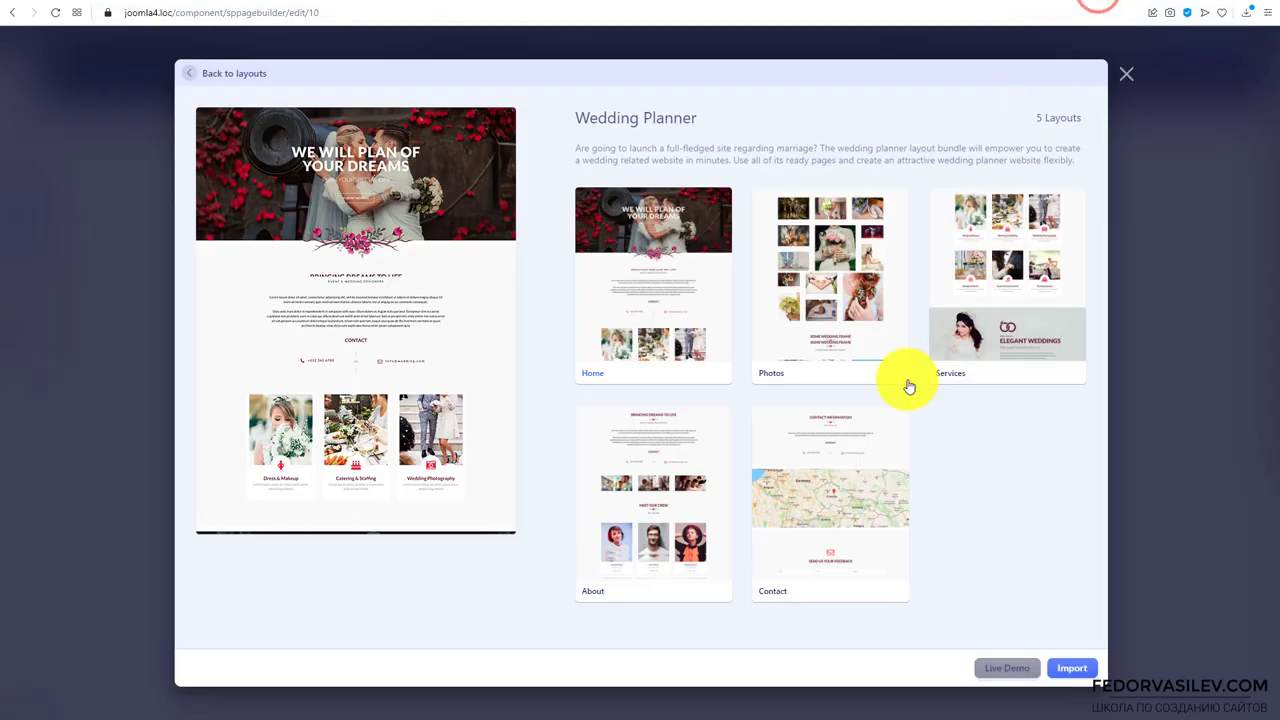